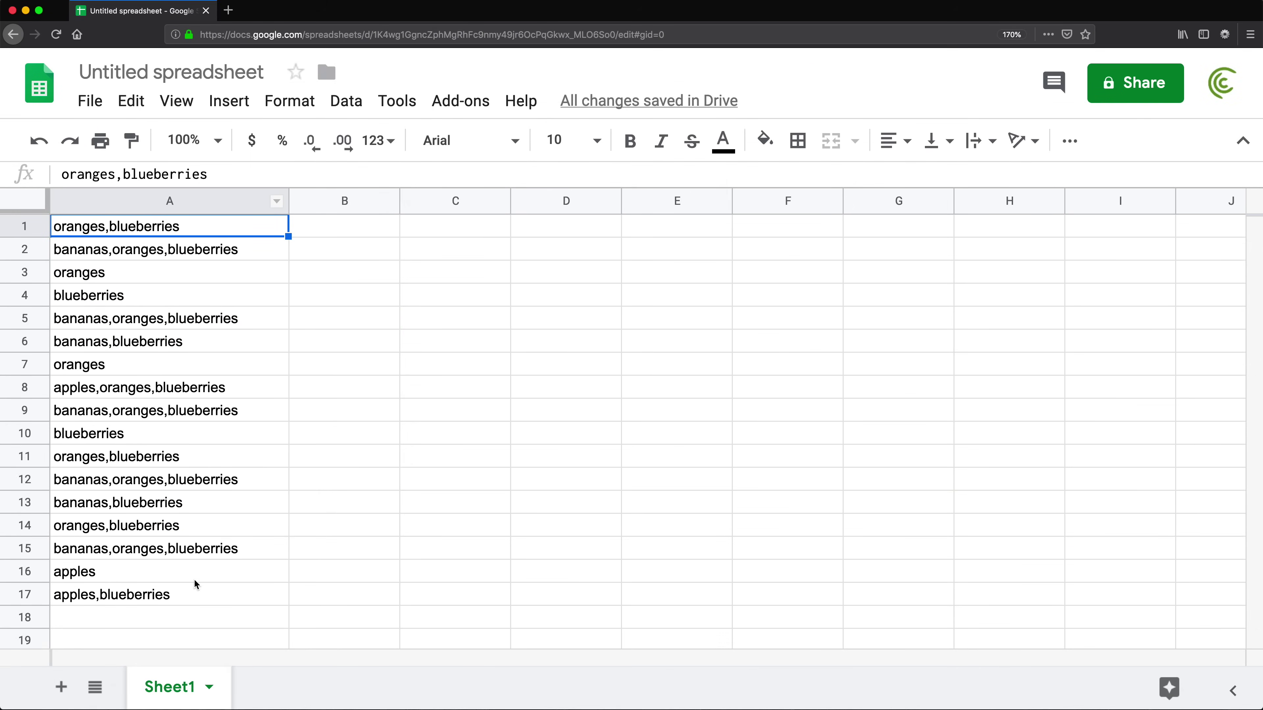
- Inspect the fruit entries in cells A8, A1, A2 and A3
left_click(169, 387)
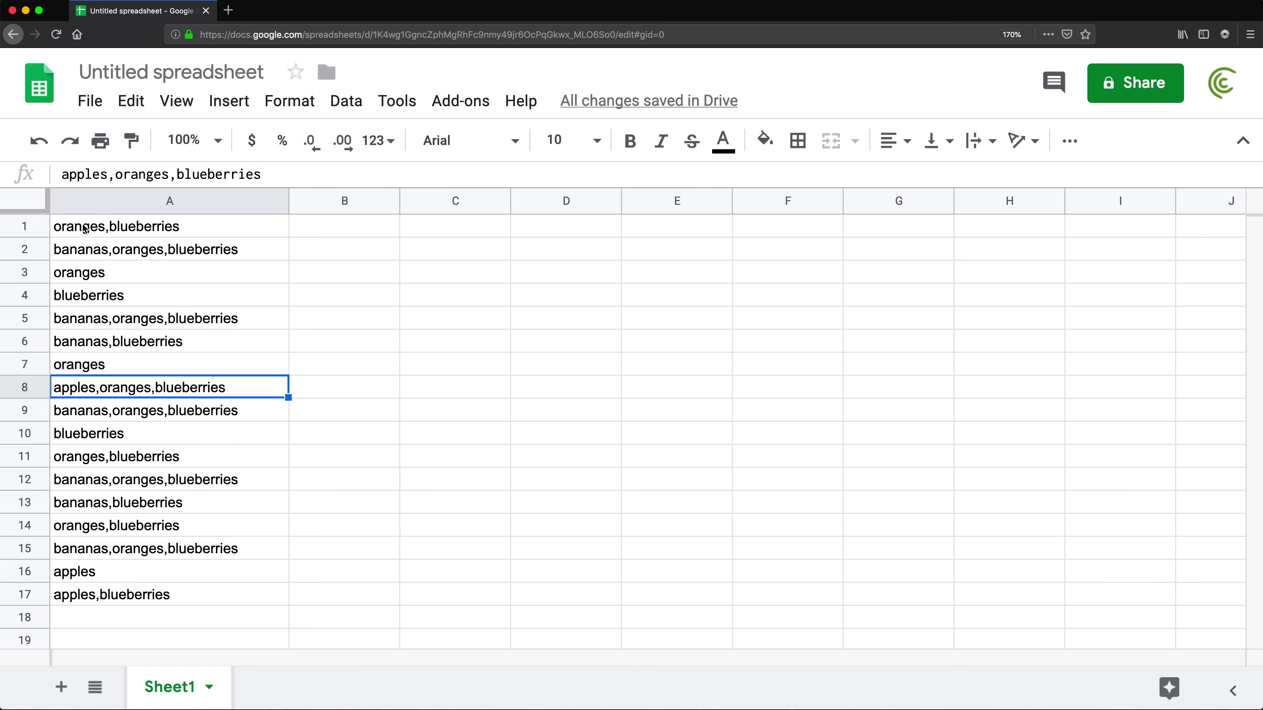
left_click(101, 231)
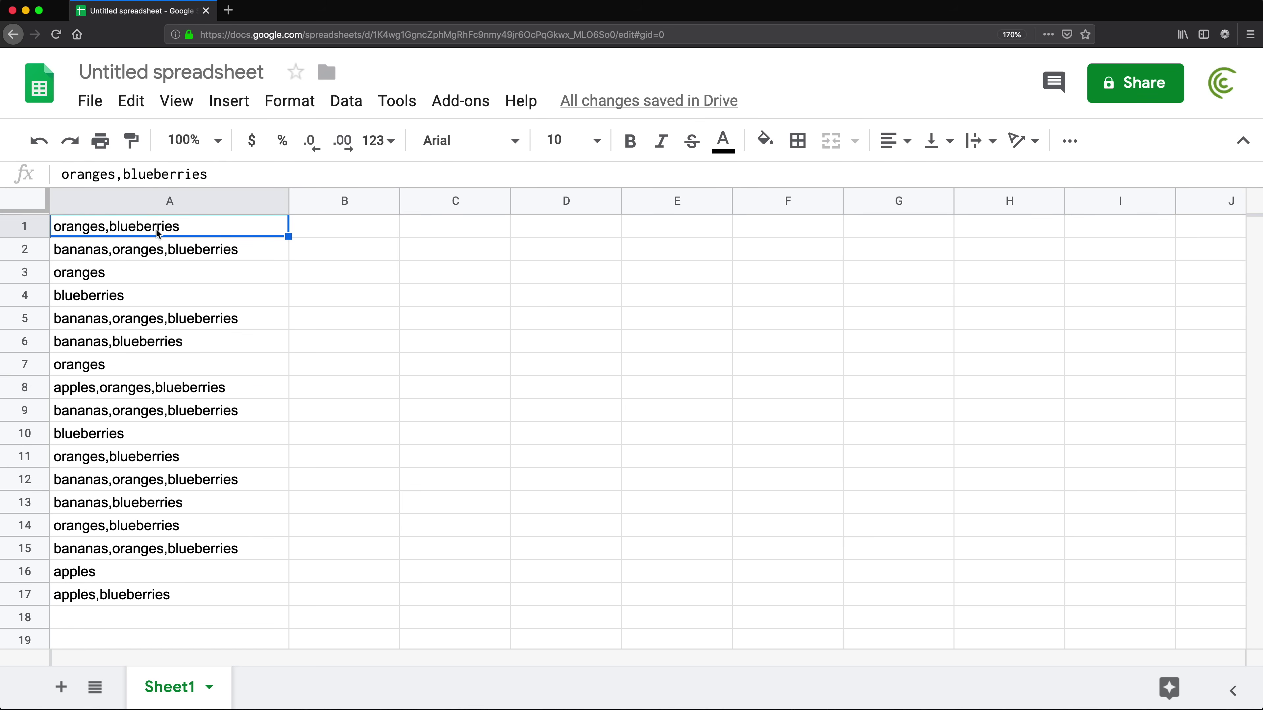
left_click(127, 259)
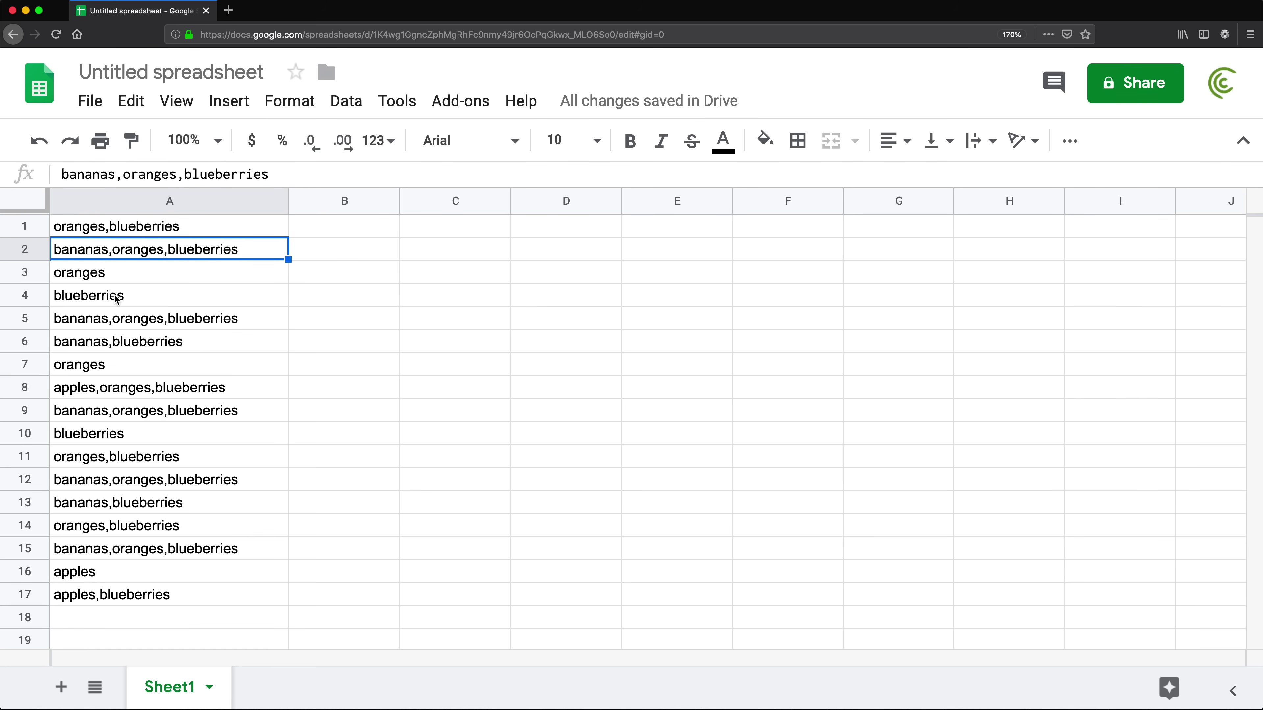
left_click(98, 280)
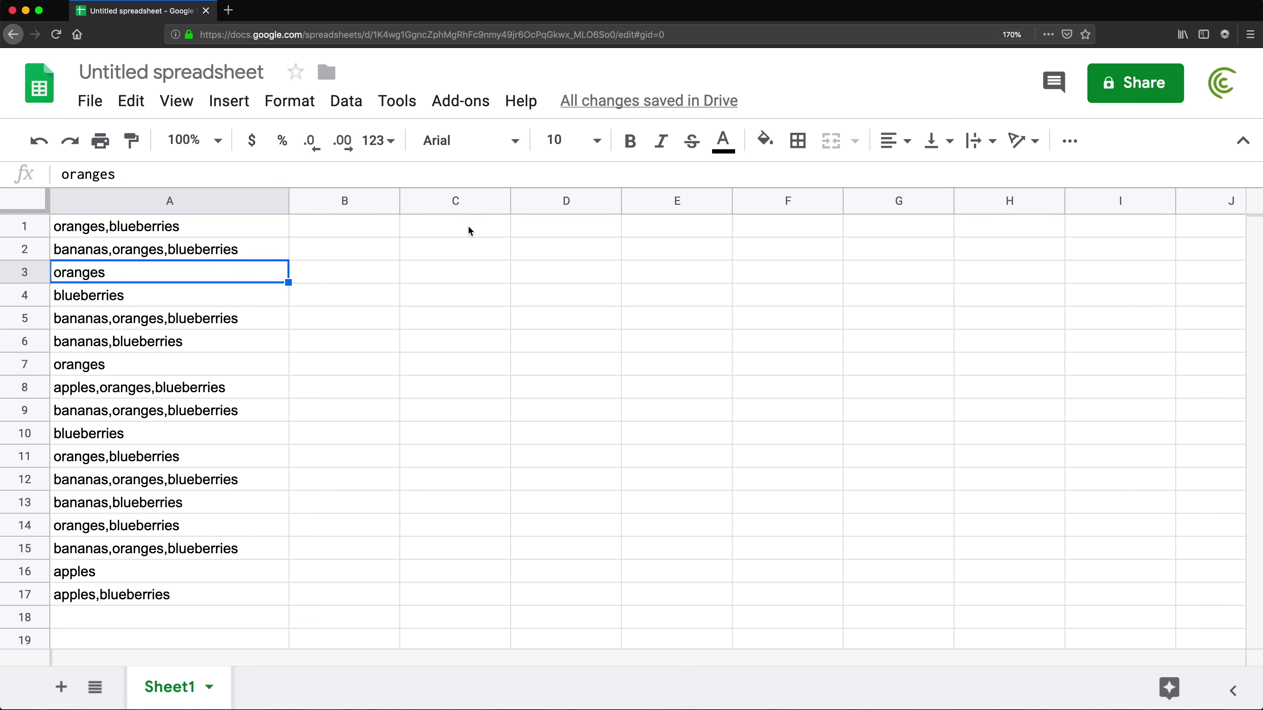
- Copy the words oranges and blueberries from A1's text into cells C1 and C2
left_click(447, 229)
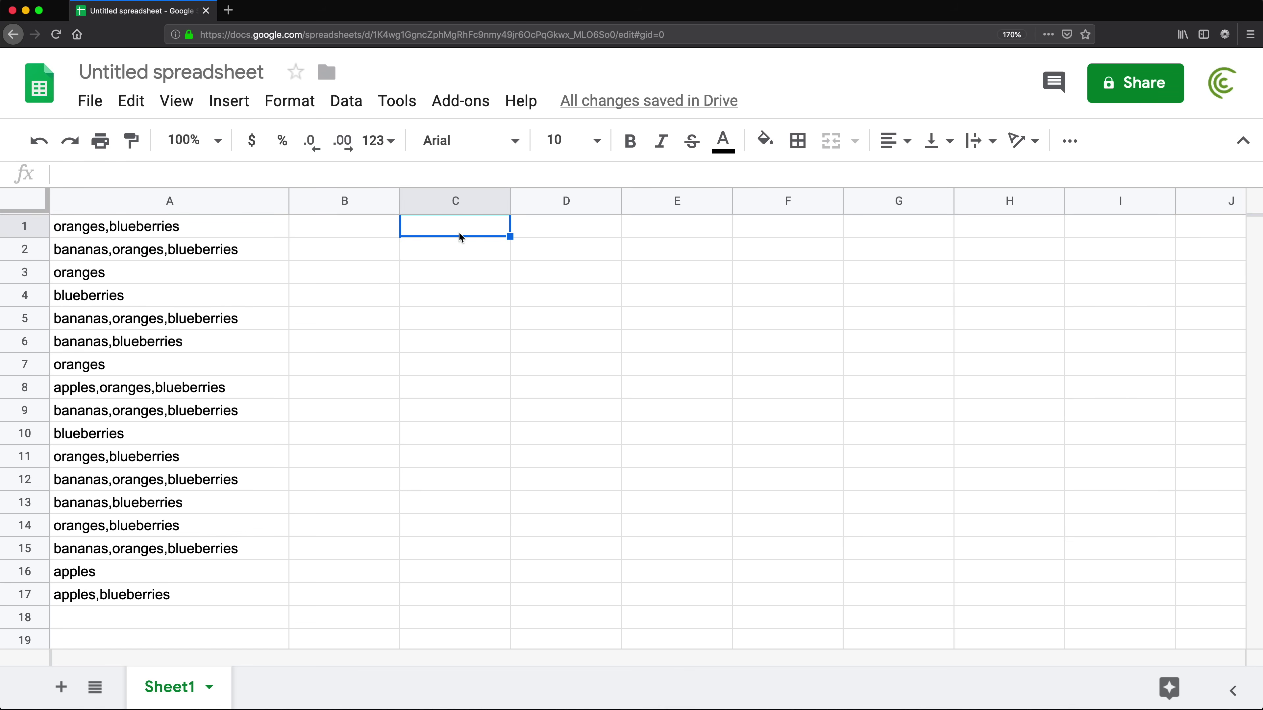
left_click(108, 230)
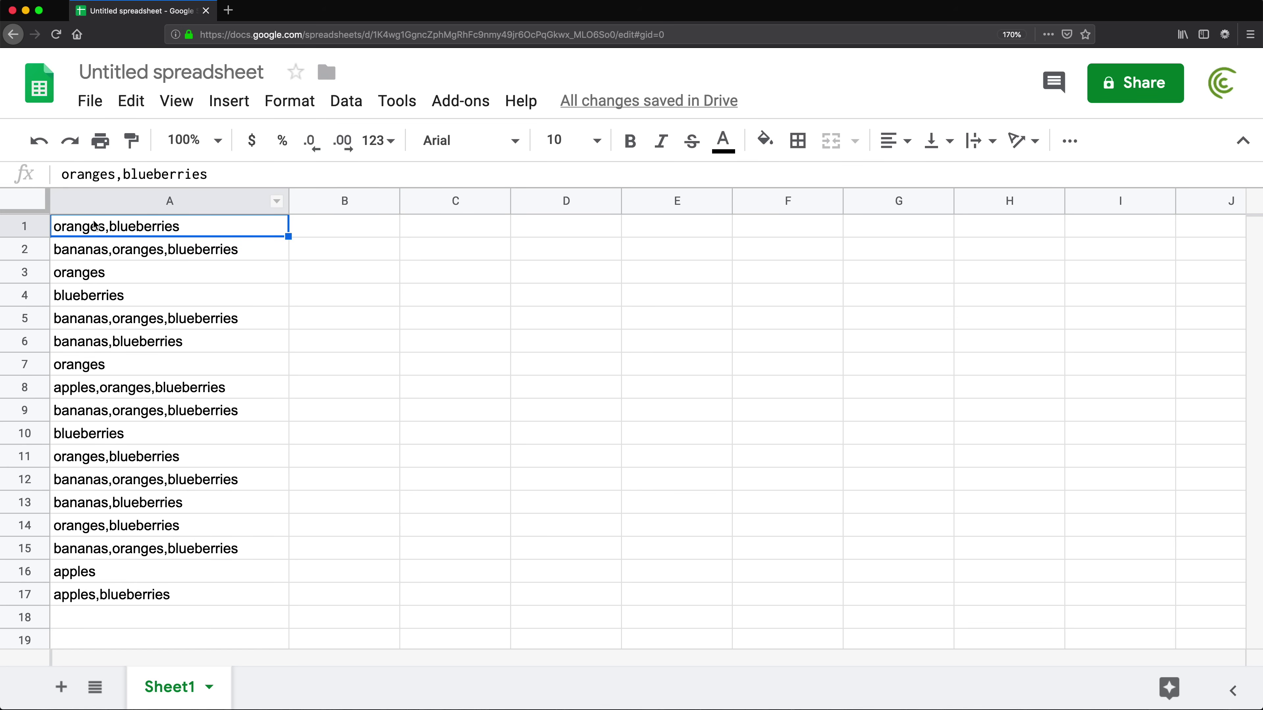
left_click_drag(116, 175, 1, 179)
key("super+c")
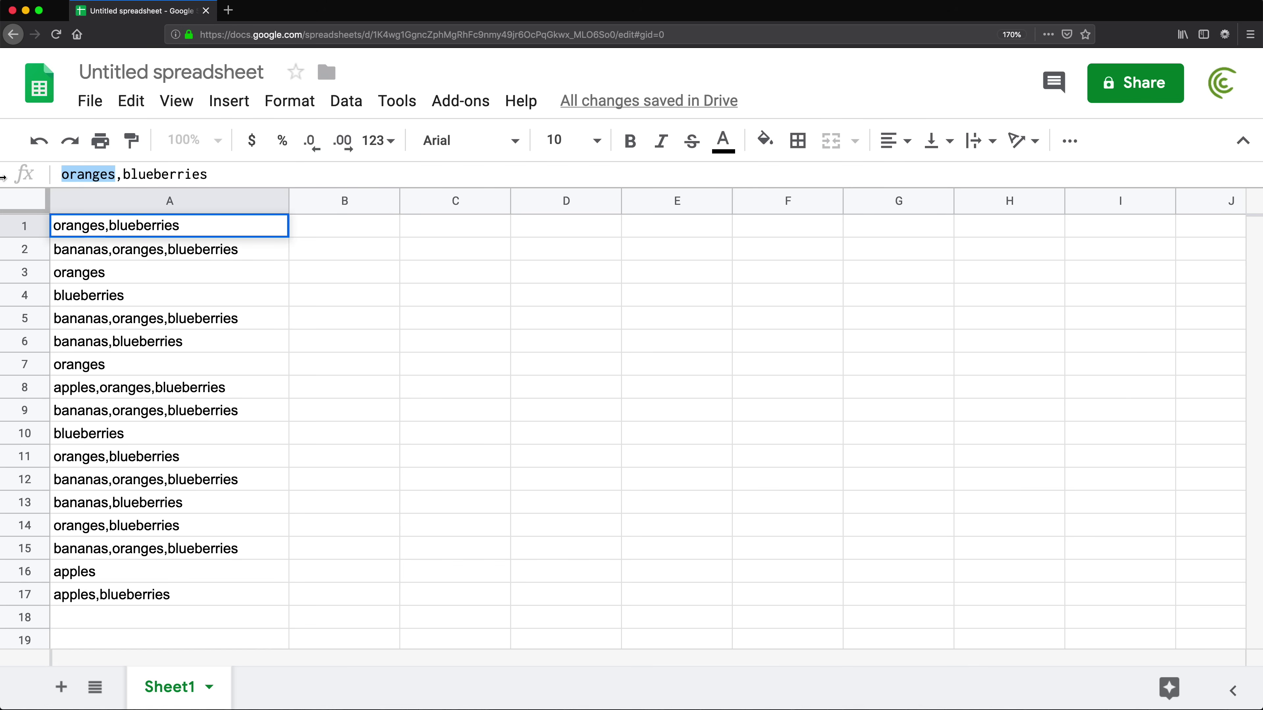
left_click(437, 229)
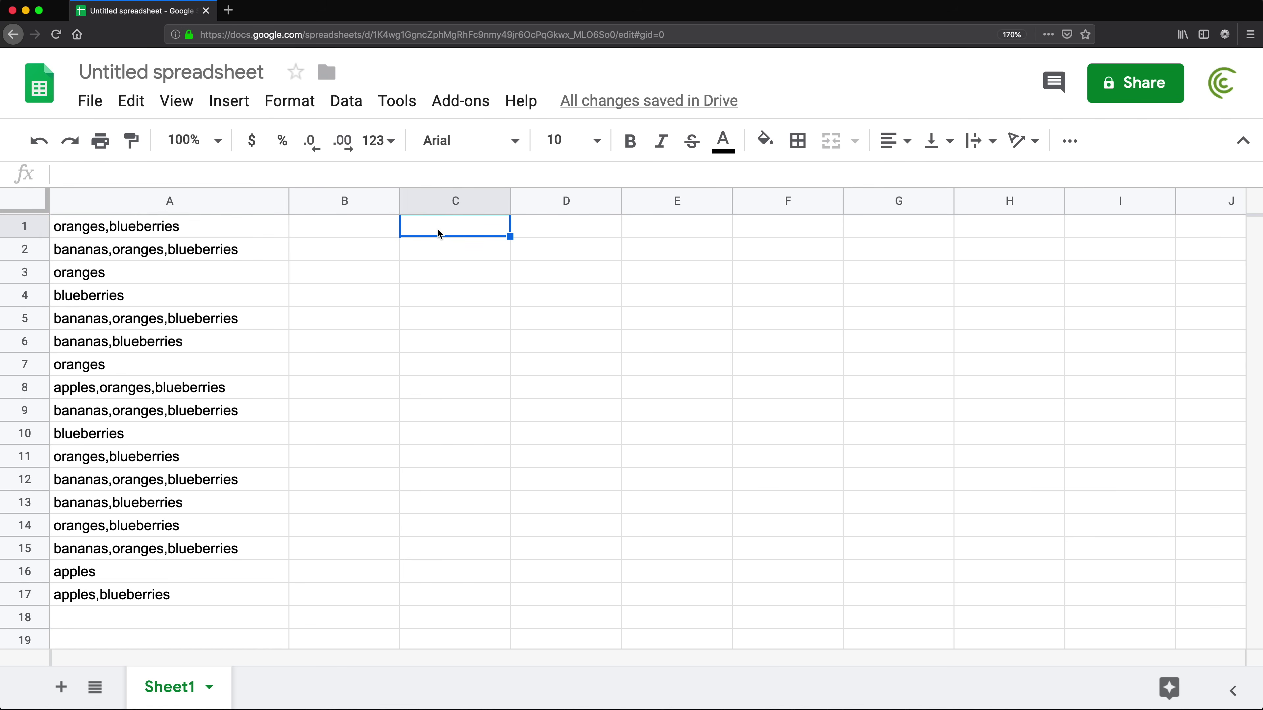
key("super+v")
double_click(187, 226)
key("super+c")
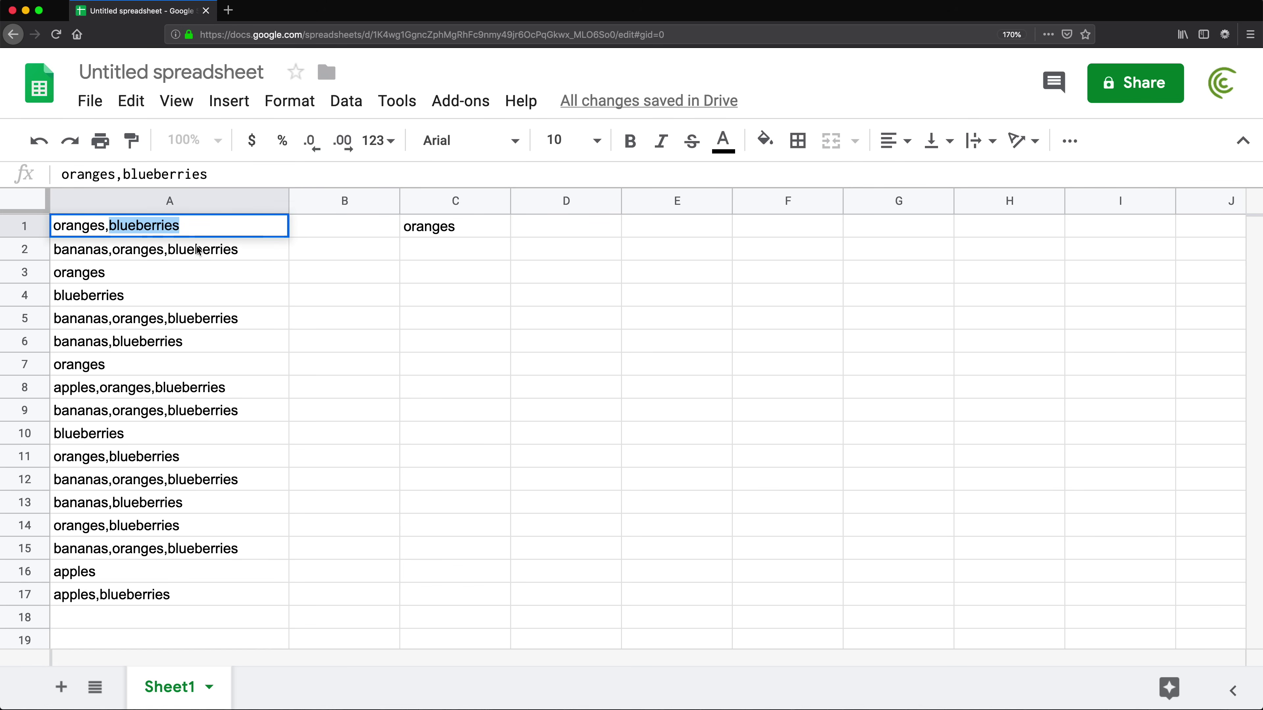
key("Escape")
left_click(444, 252)
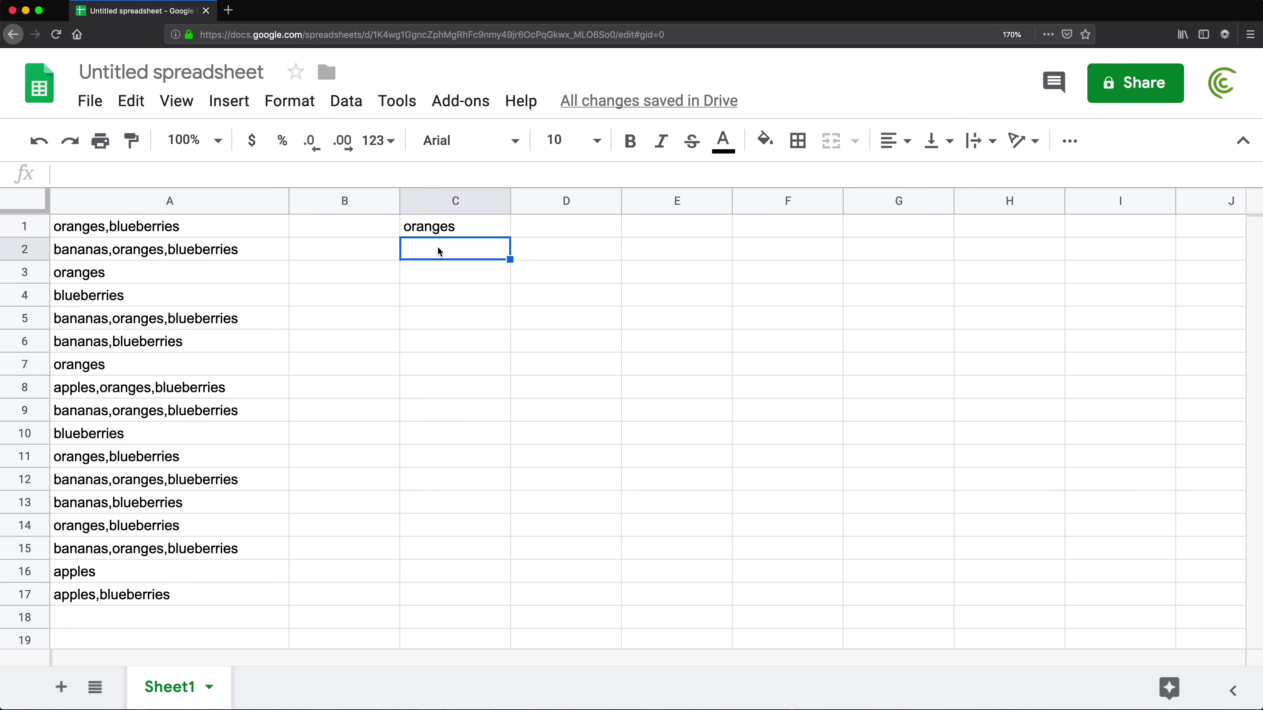
key("super+v")
- Copy the word bananas from A2's text into cell C3
left_click(76, 251)
double_click(82, 249)
double_click(81, 248)
key("super+c")
key("Escape")
left_click(424, 266)
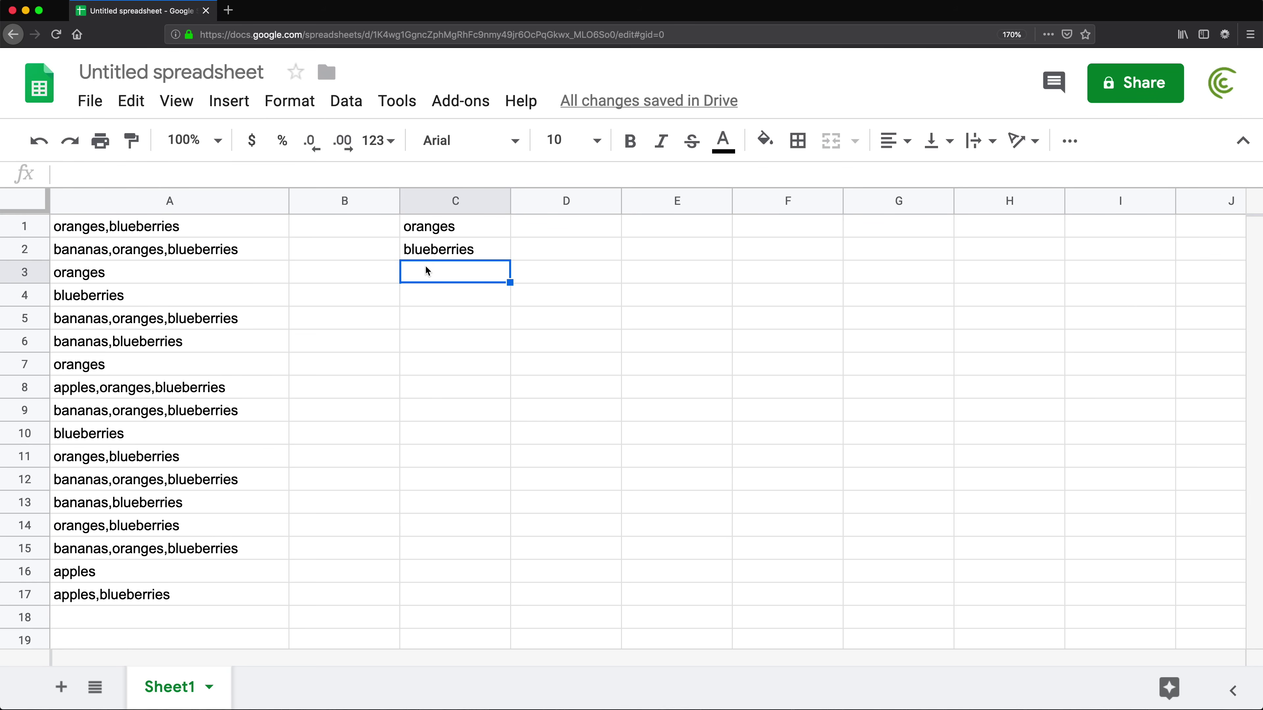
key("super+v")
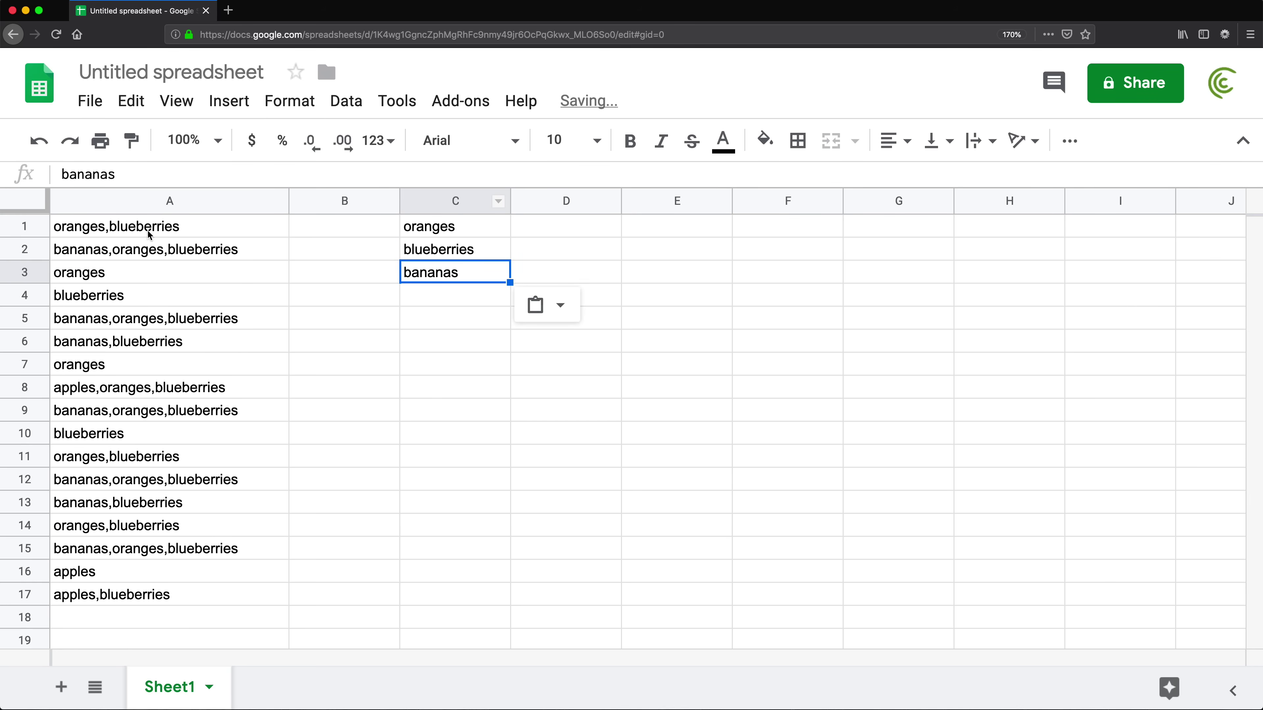
- Clear the manually listed fruits from C1:C3 and review the A1:A17 entries
left_click(460, 231)
left_click_drag(460, 231, 462, 279)
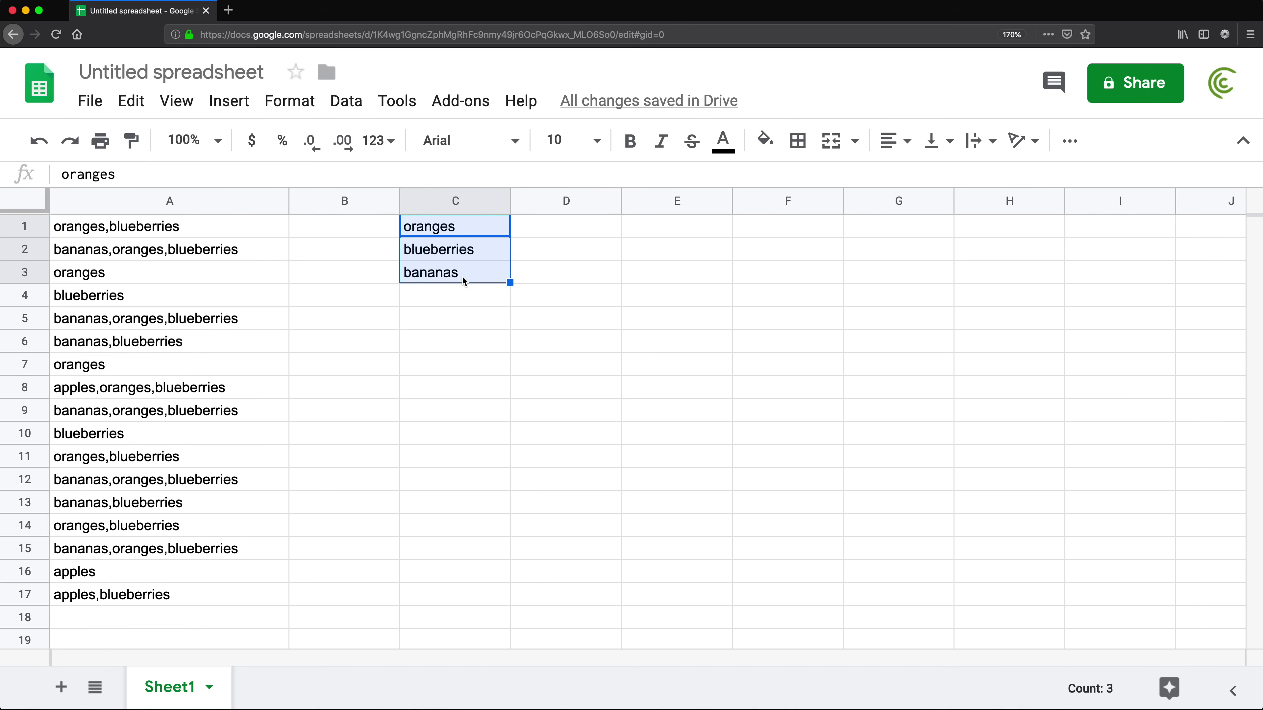
key("Delete")
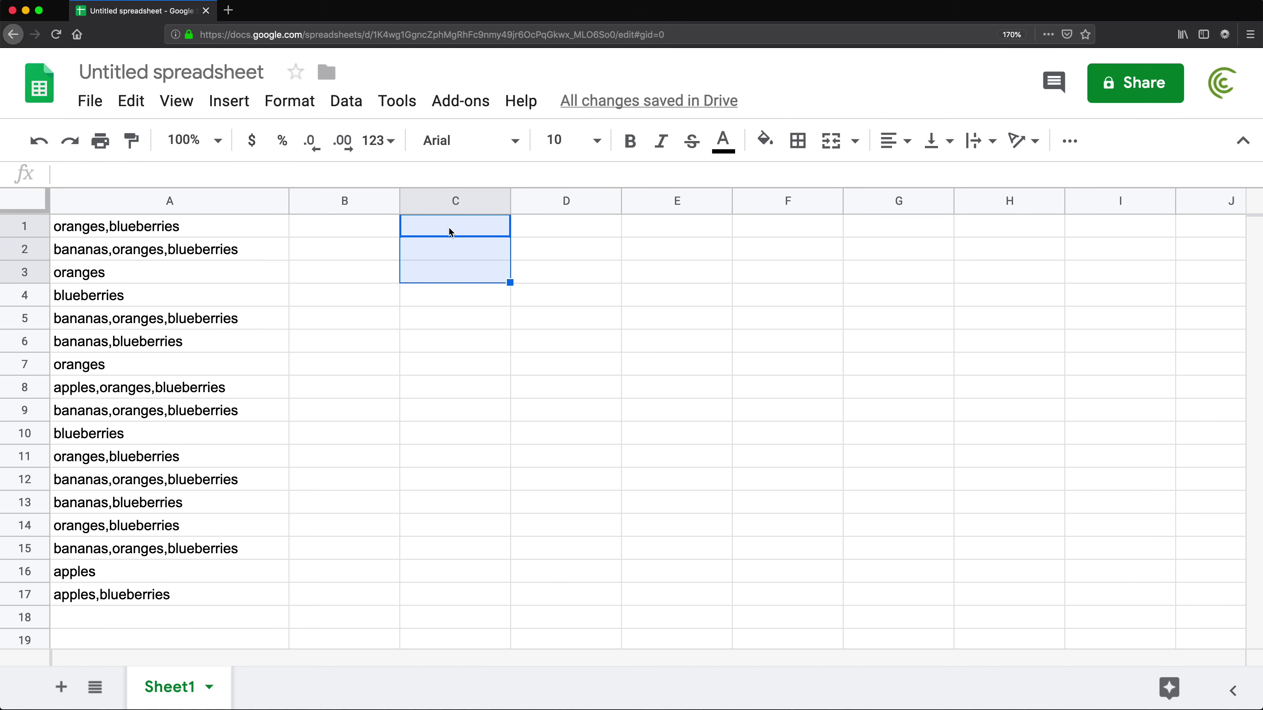
left_click(450, 231)
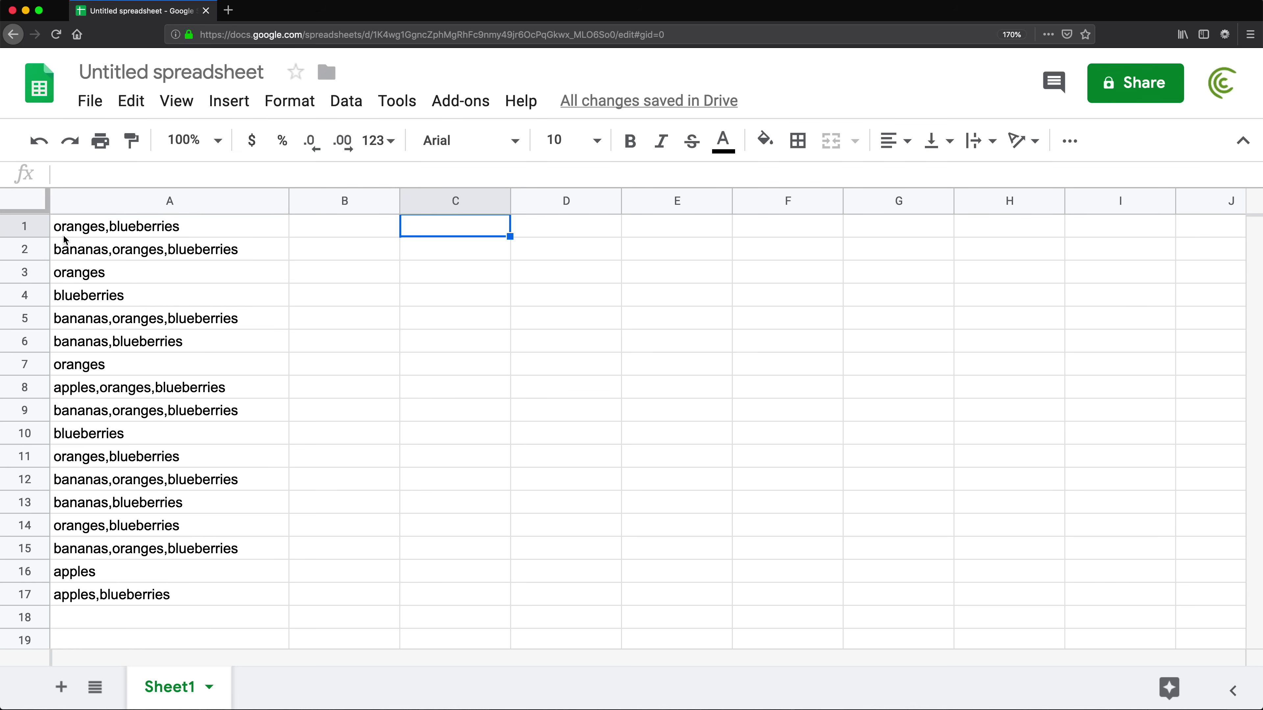
left_click_drag(85, 231, 64, 595)
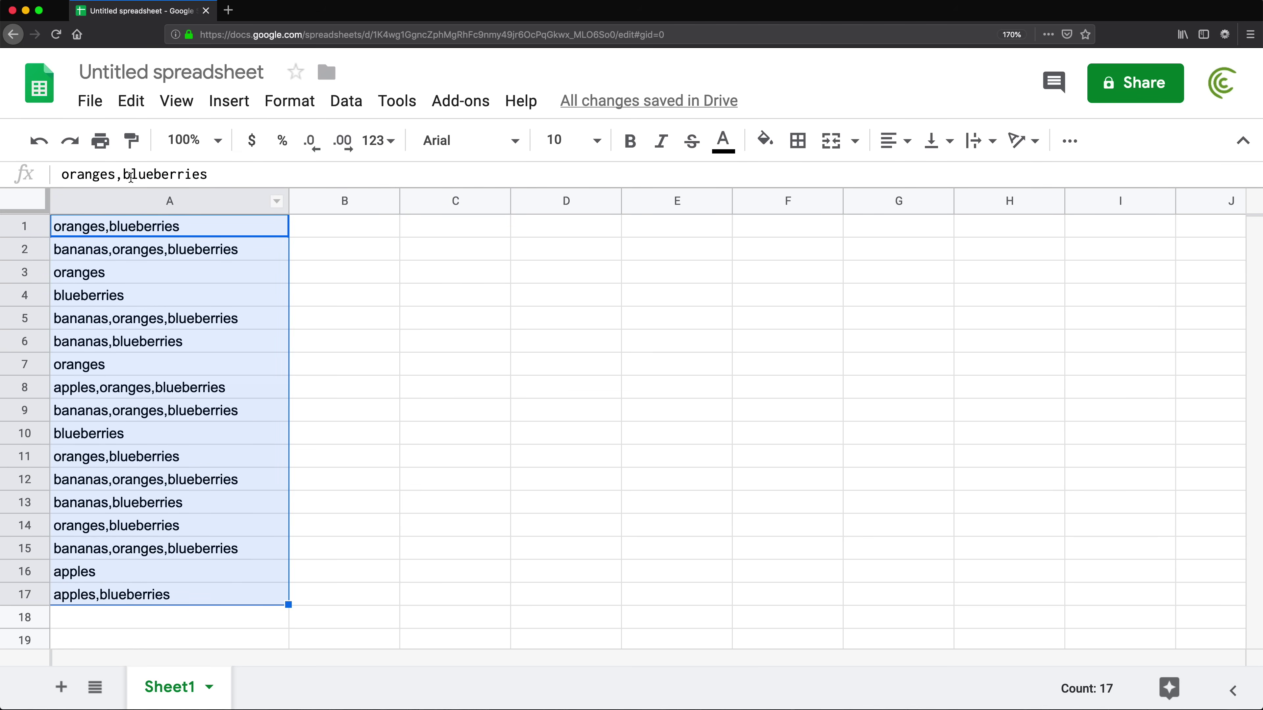
left_click(74, 229)
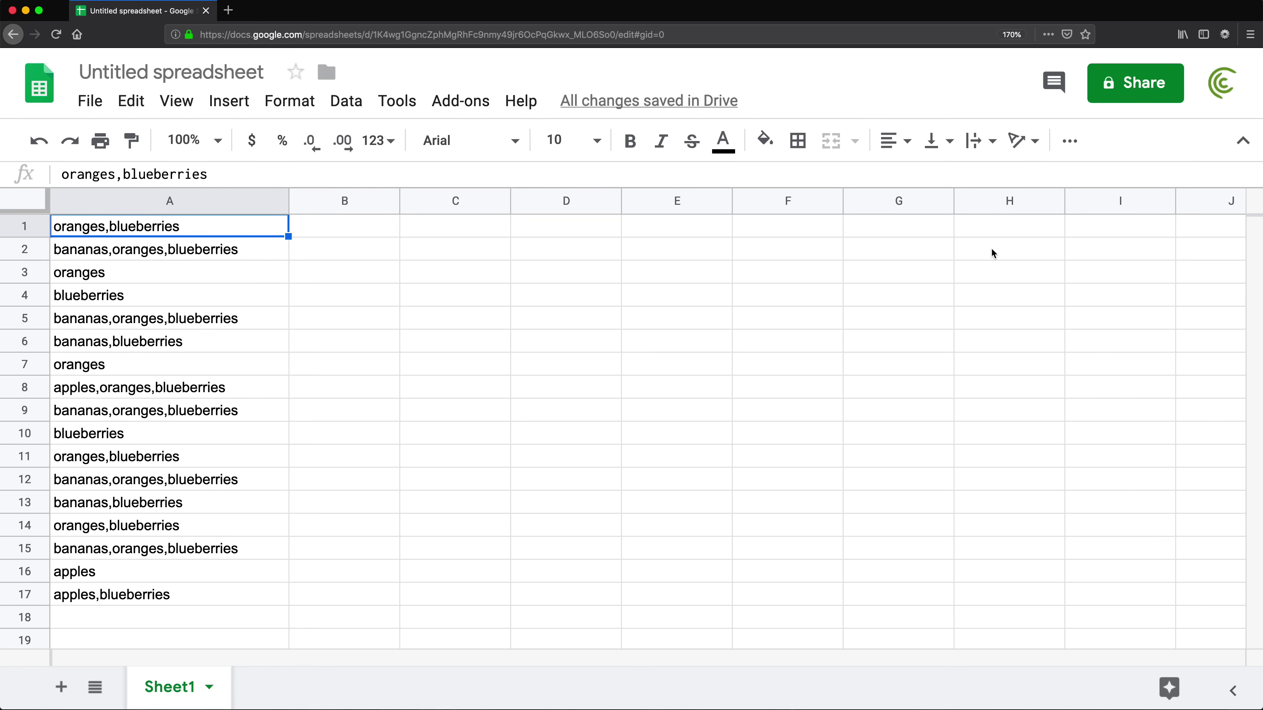
- Enter =JOIN(",",A1:A17) in D1 and check the resulting formula
left_click(549, 231)
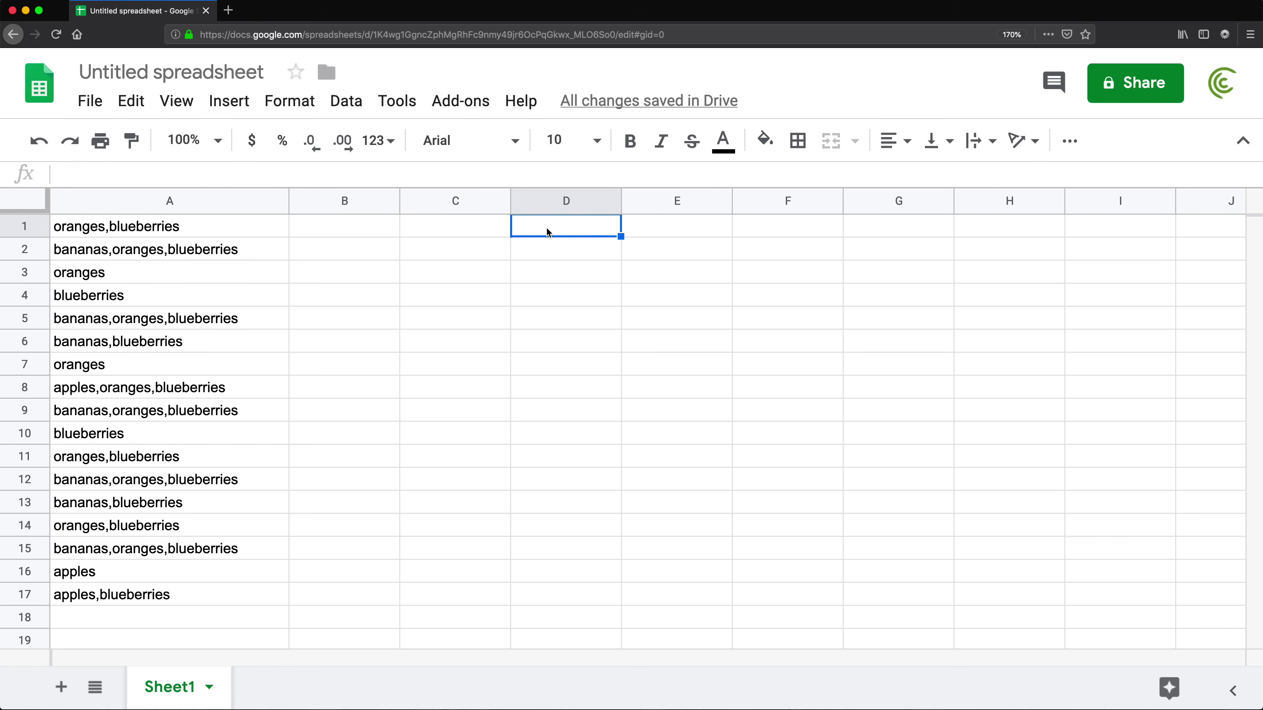
type("=J")
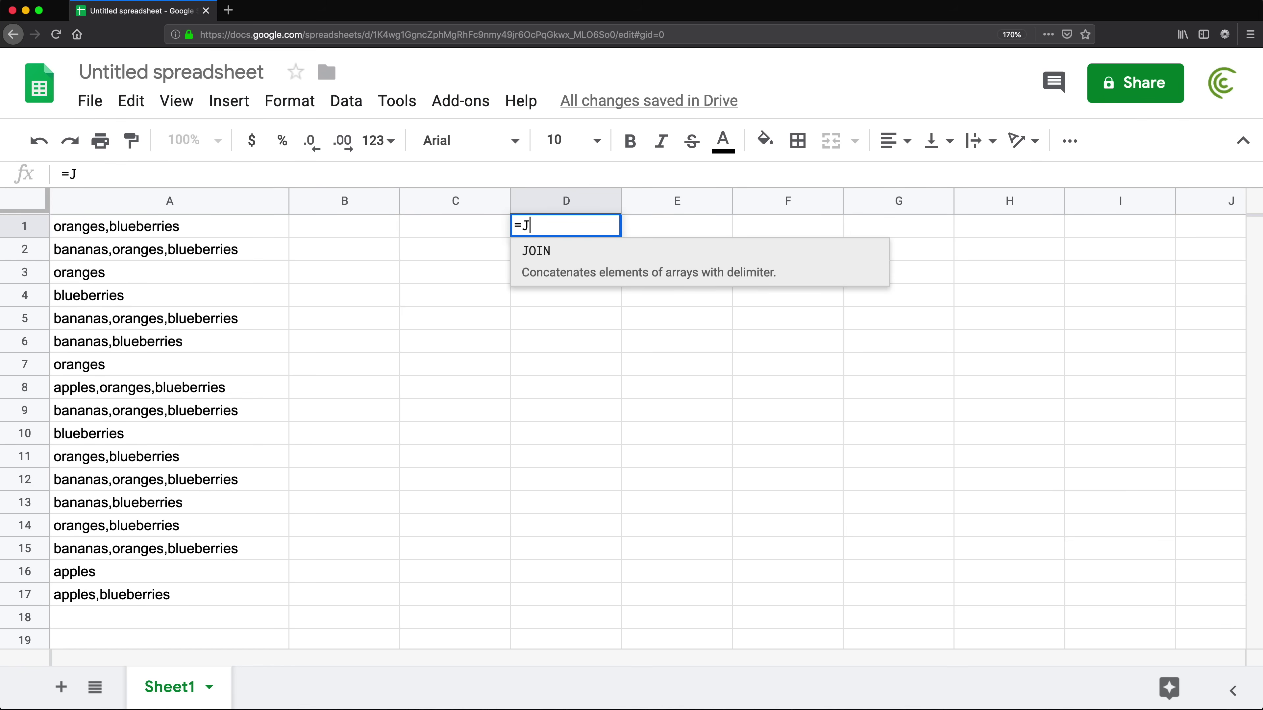
type("OIN(")
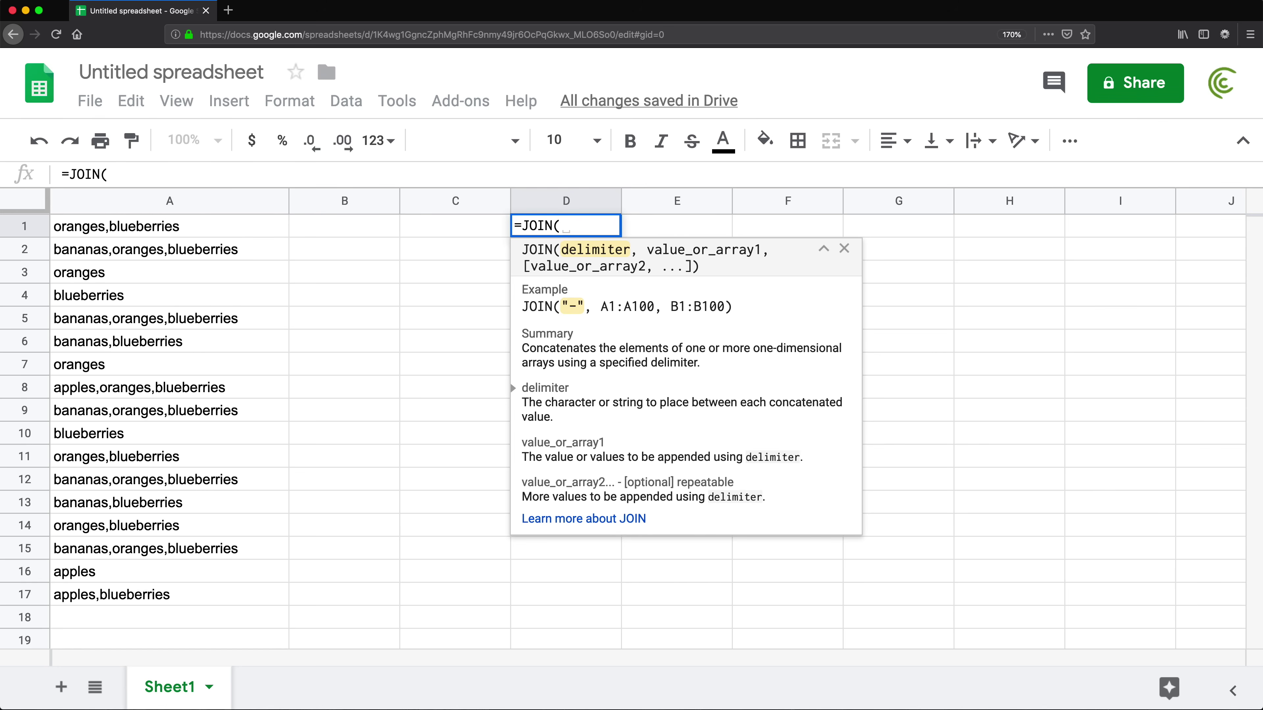
type("\"")
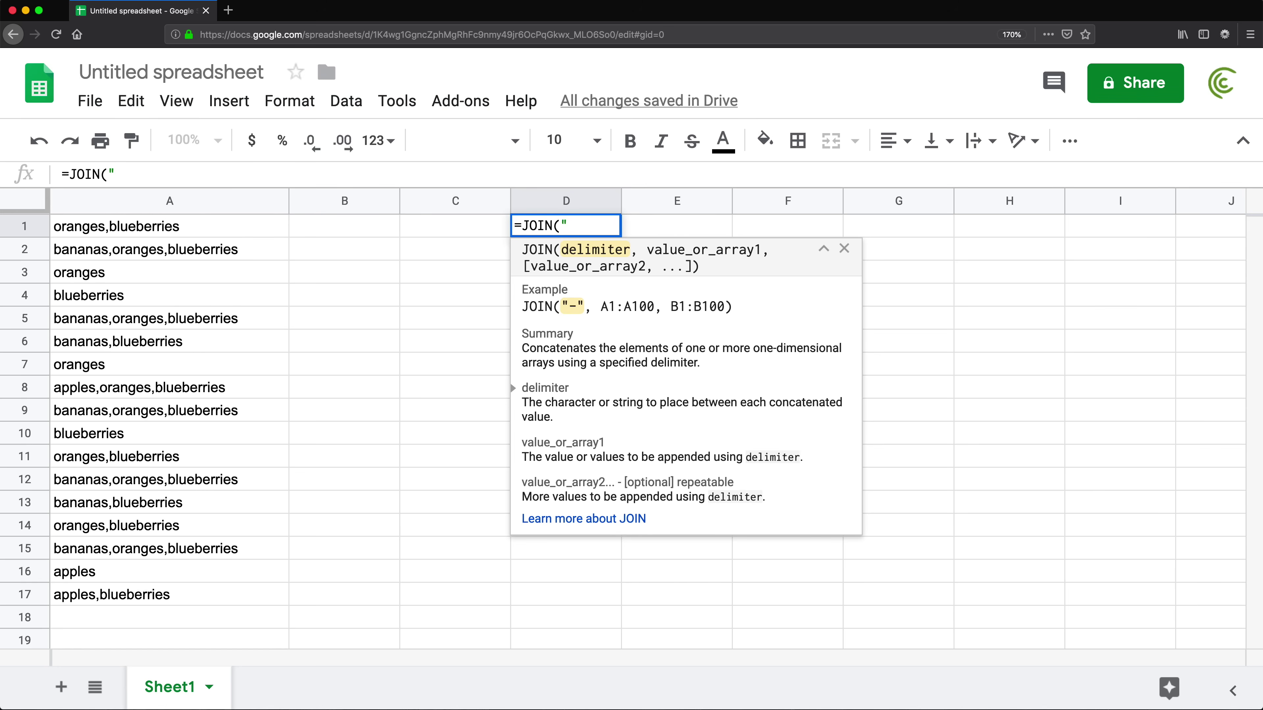
type(",\",")
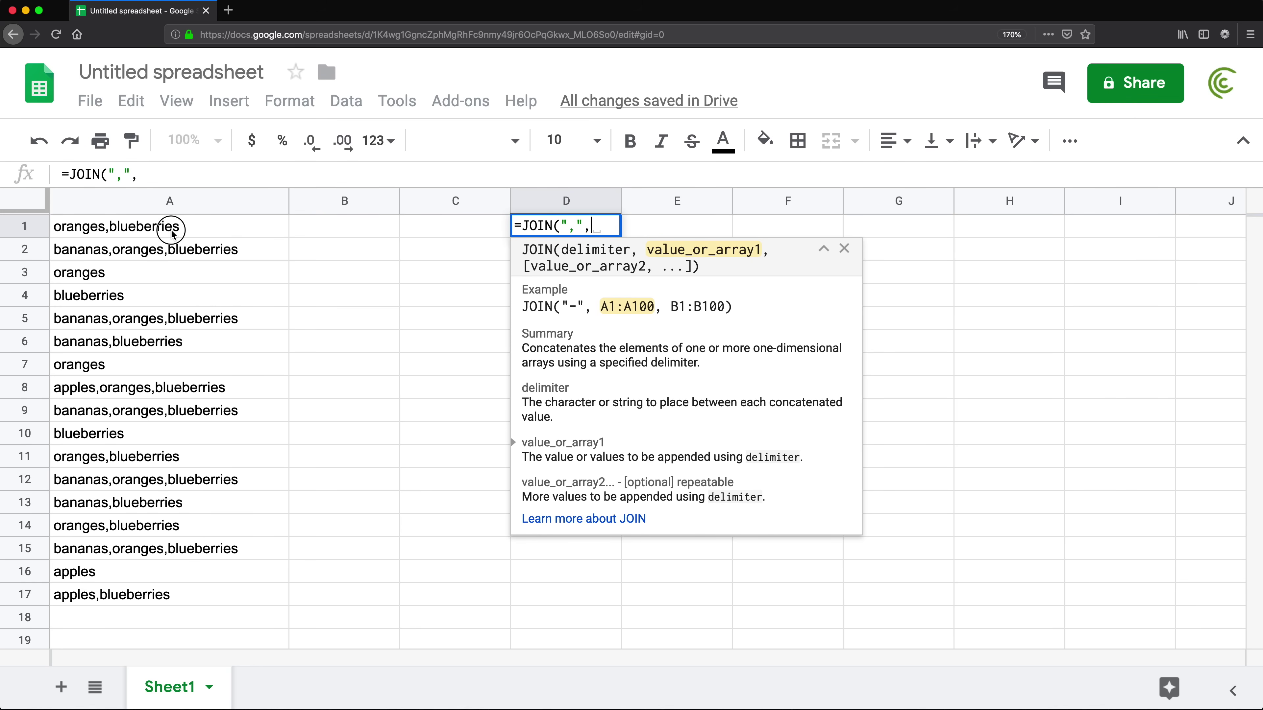
left_click_drag(169, 226, 148, 592)
type(")")
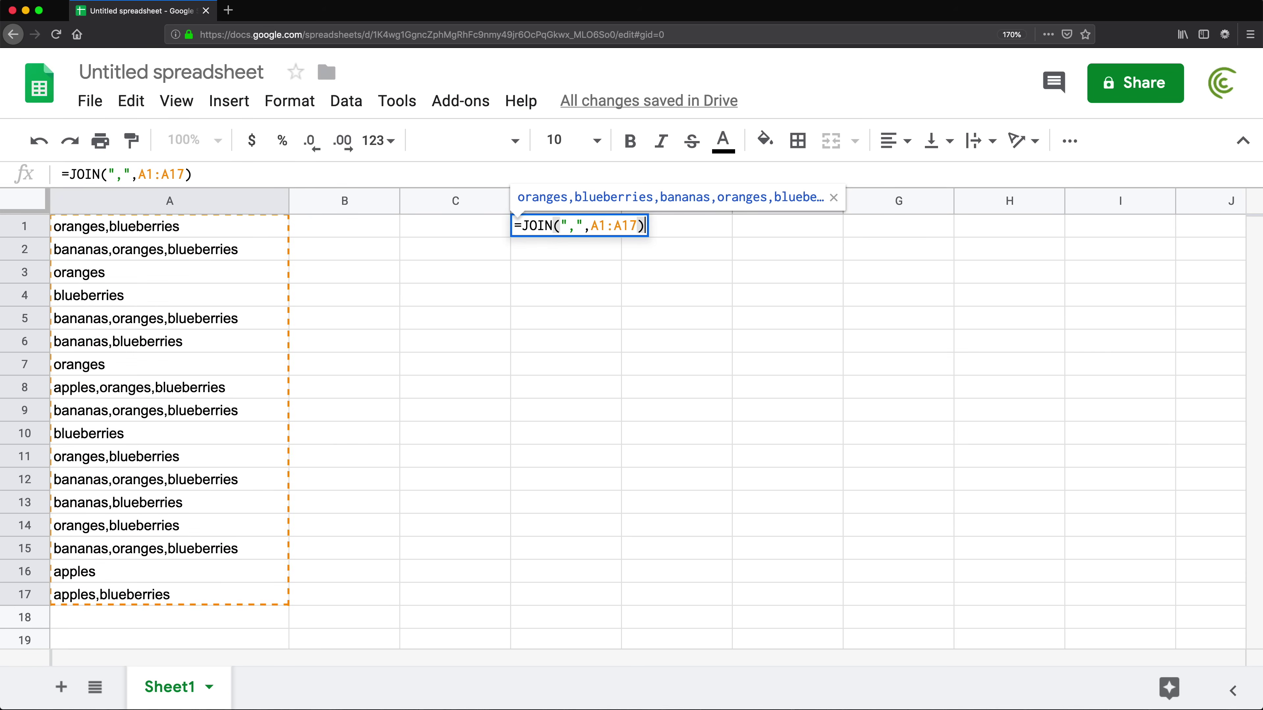
key("Return")
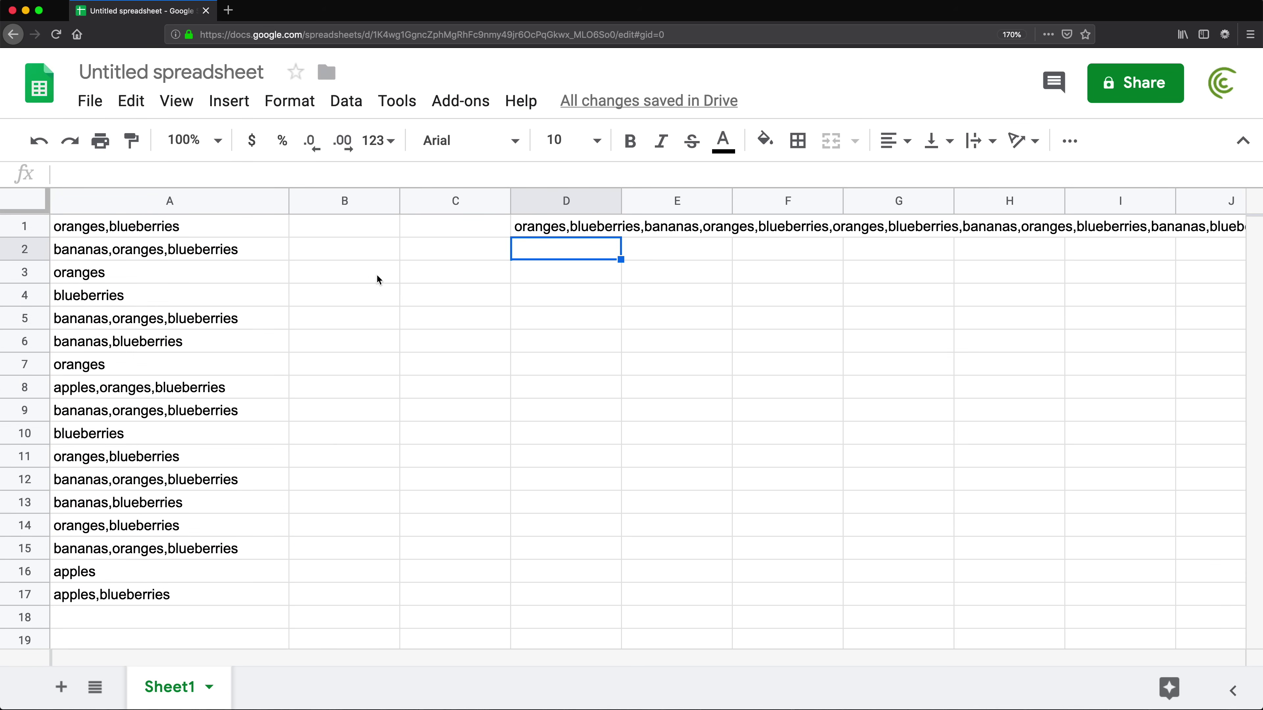
left_click(544, 233)
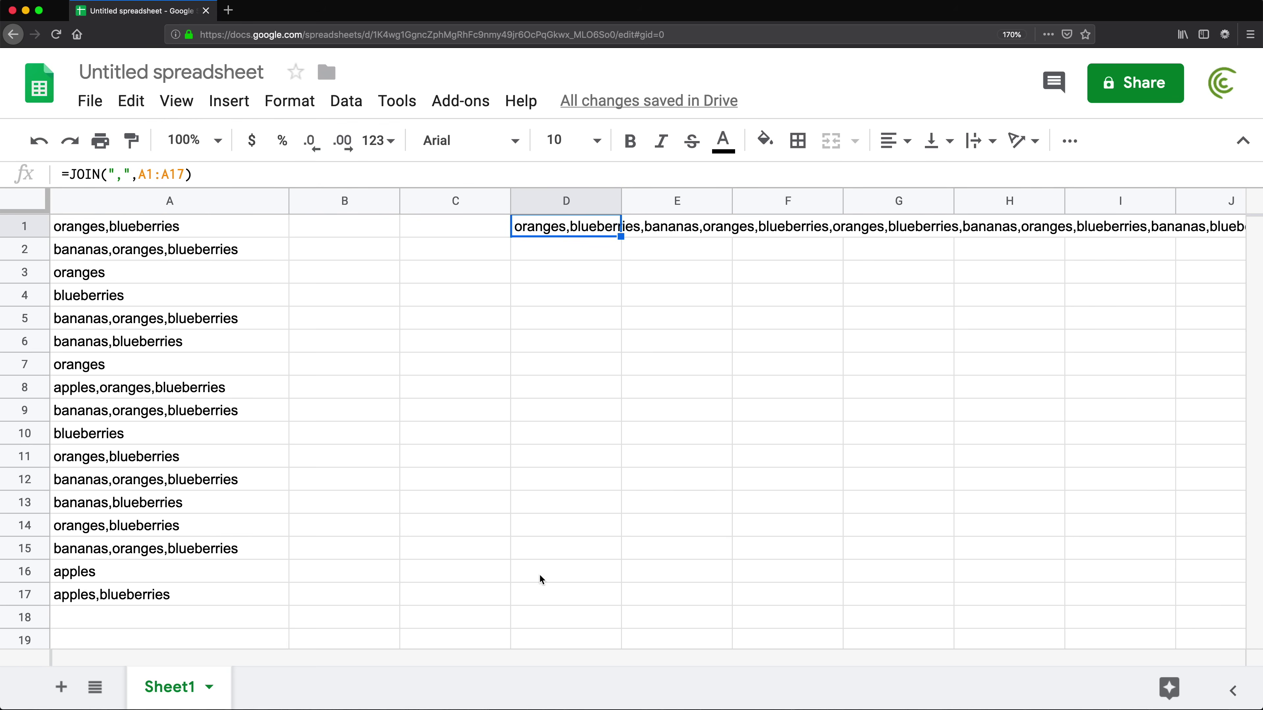
- Wrap D1's formula as =SPLIT(JOIN(",",A1:A17),",")
double_click(558, 228)
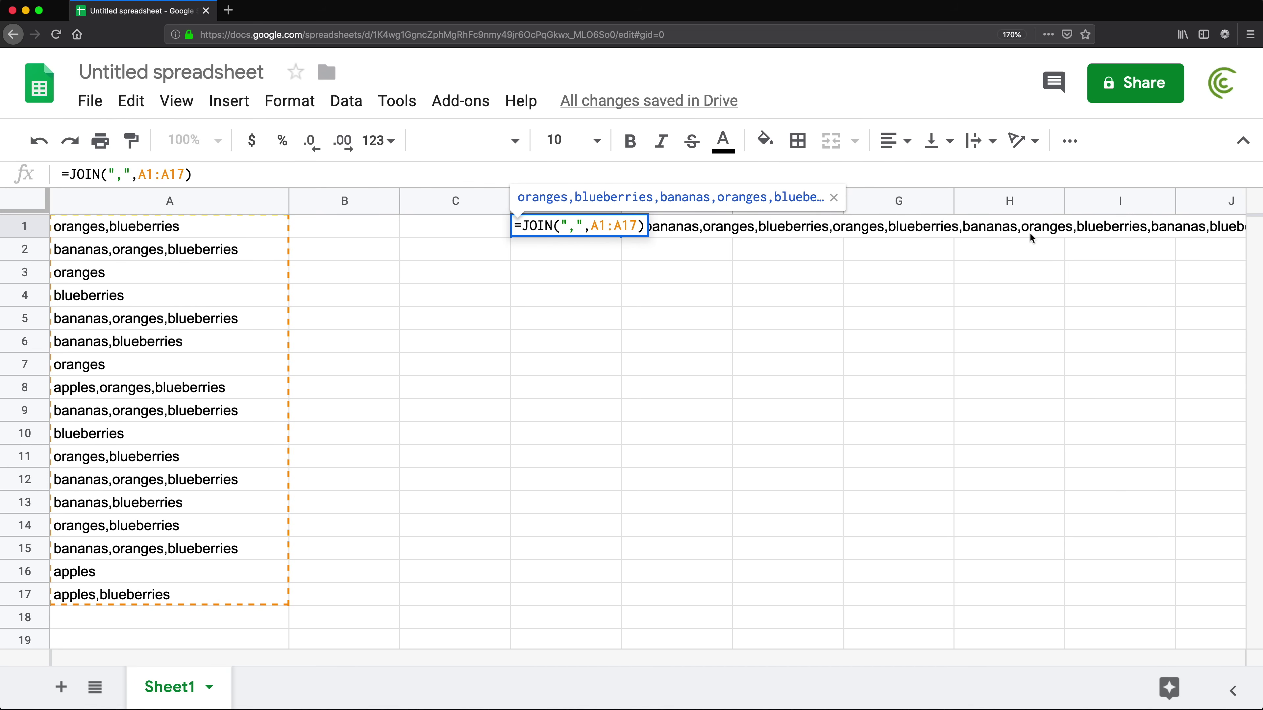
type("SPLIT(")
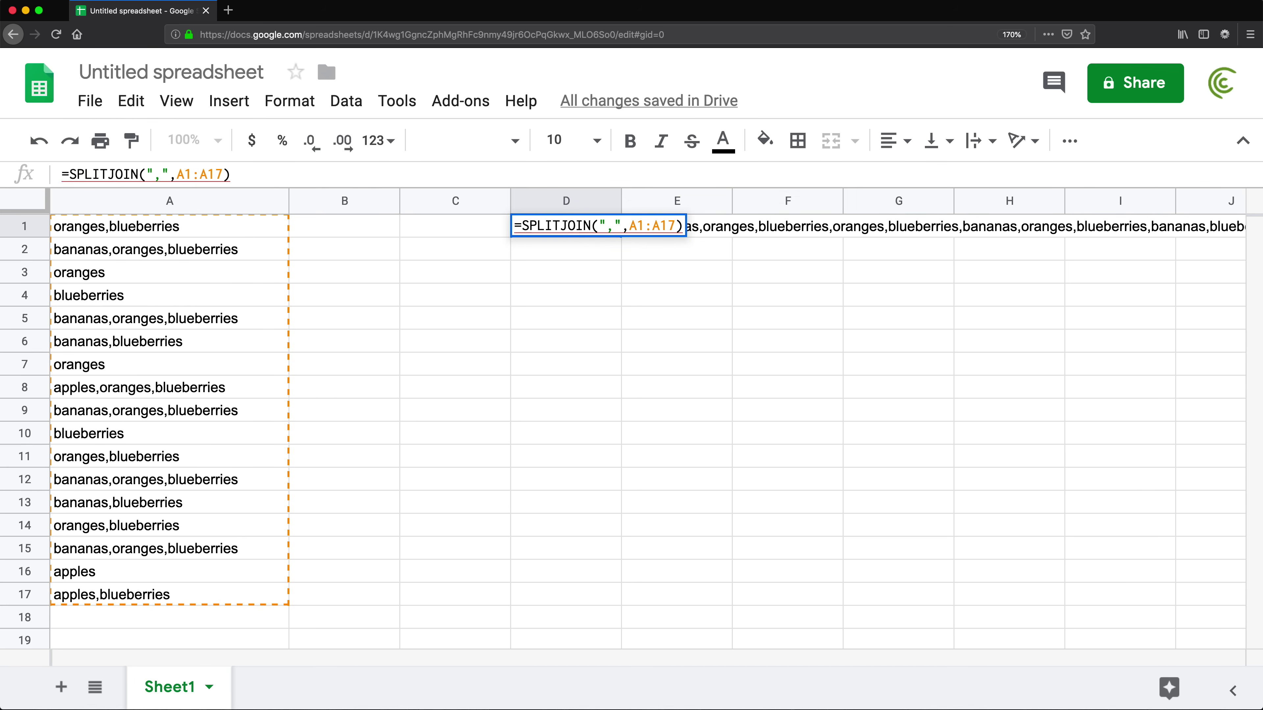
left_click_drag(568, 226, 691, 226)
left_click(694, 226)
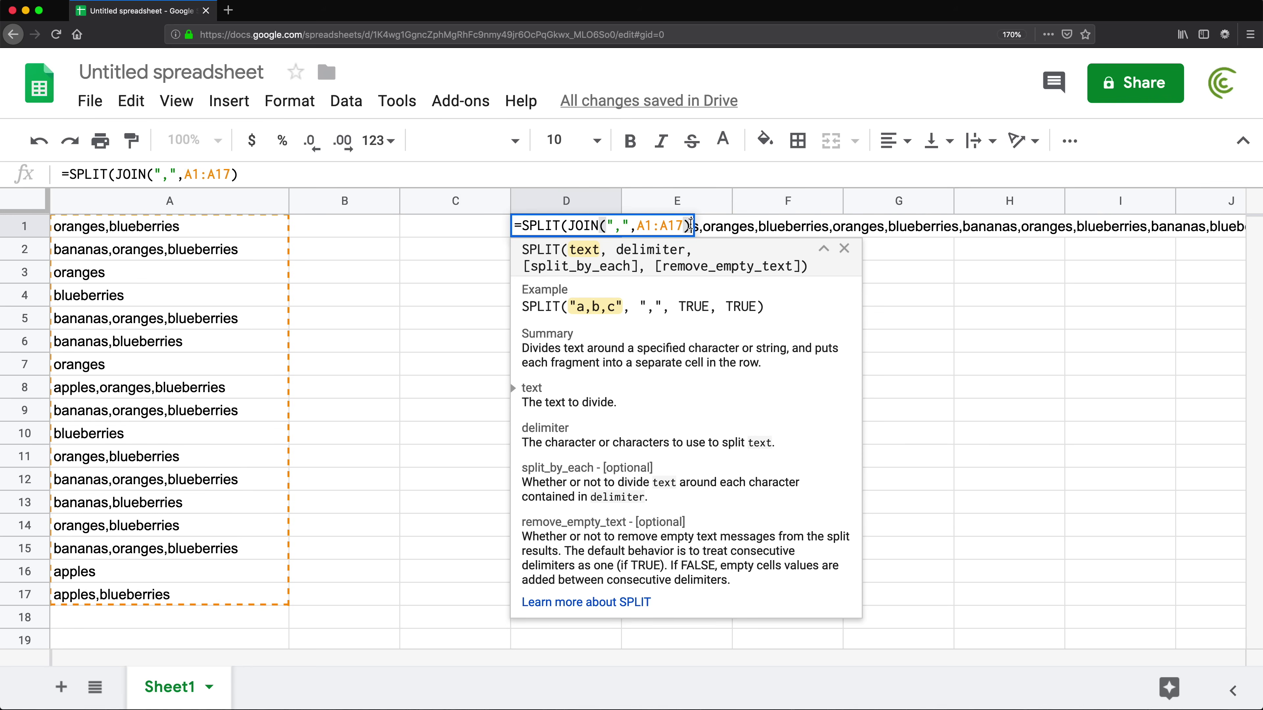
type(",")
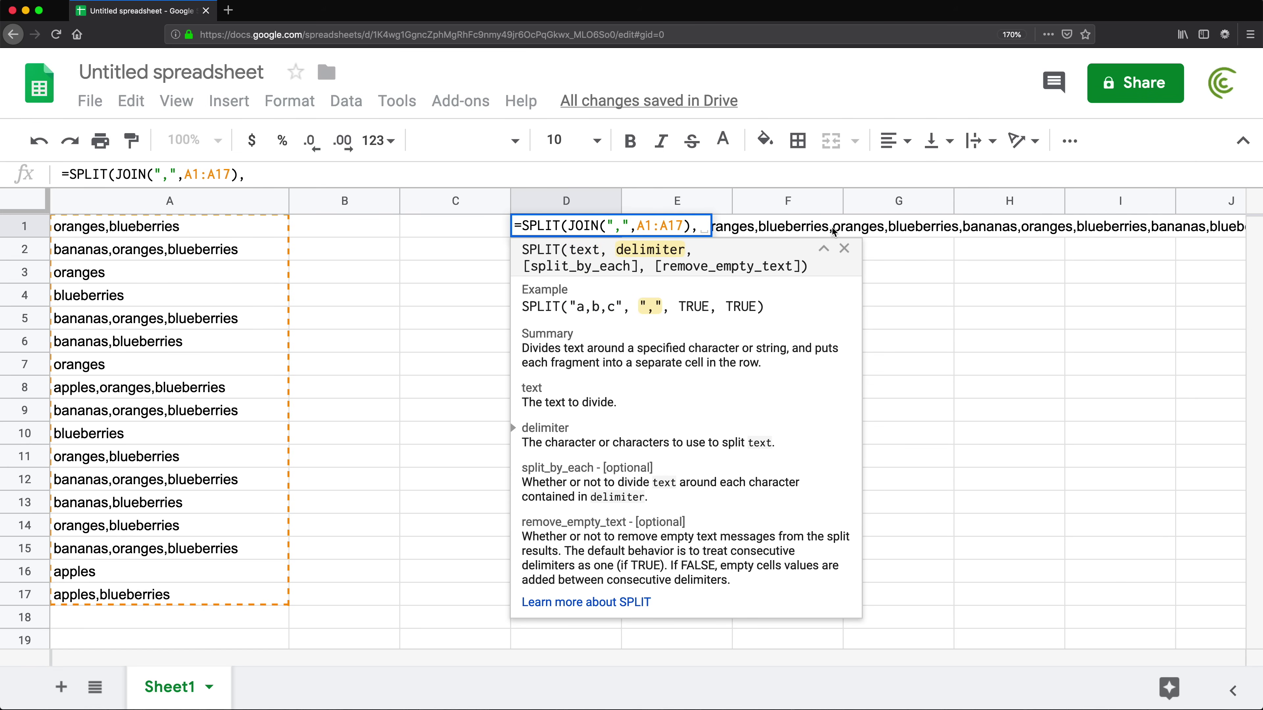
type("\",\"")
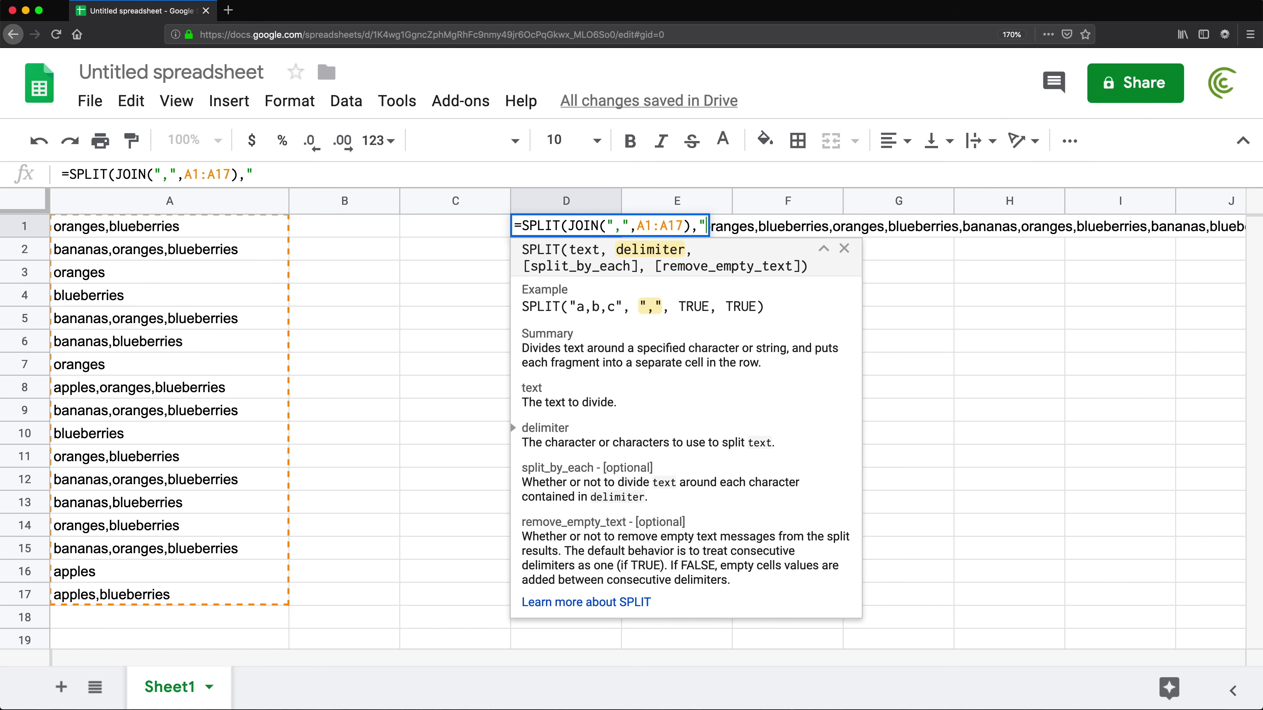
type("\"")
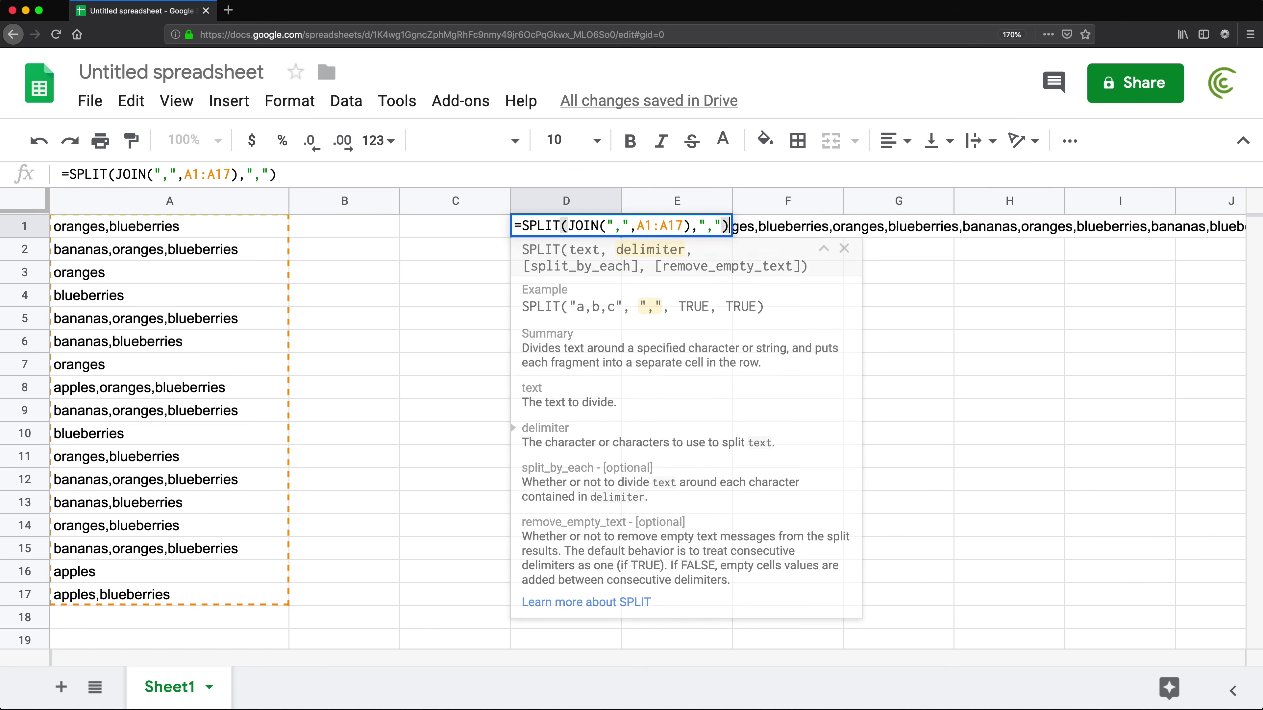
type(")")
key("Return")
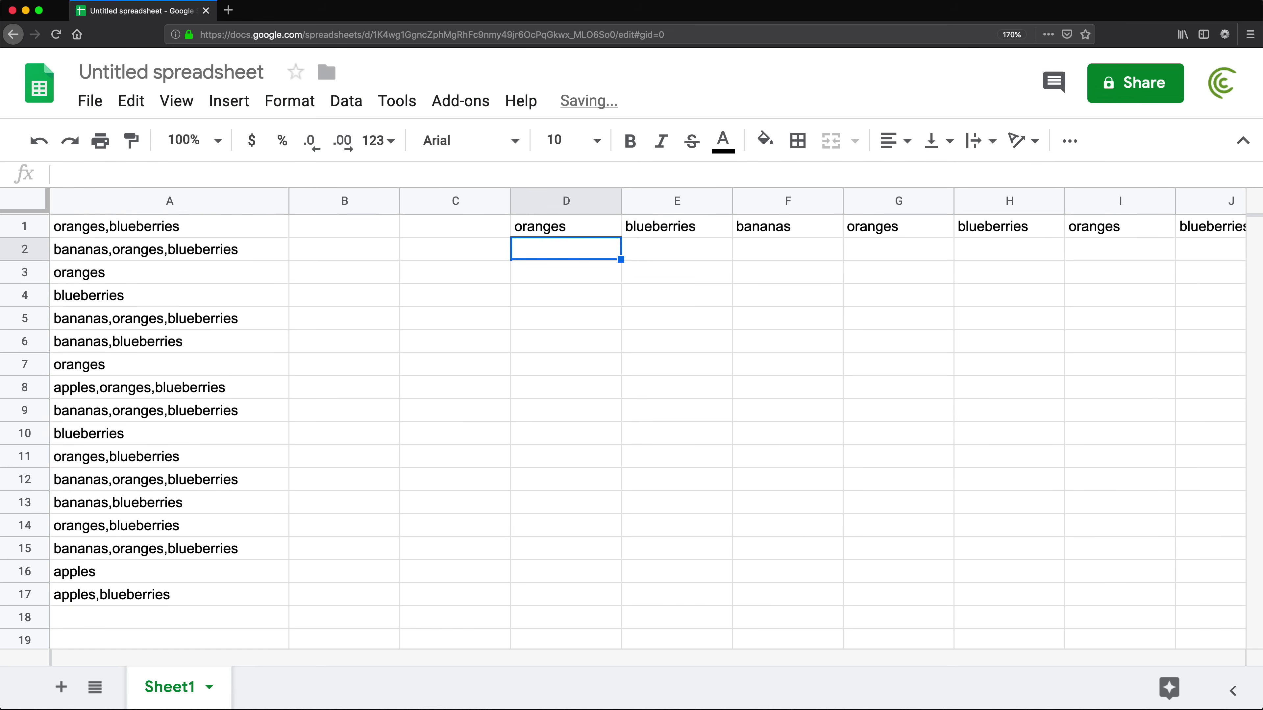
- Inspect the split fruit values across row 1, then reopen D1's formula for editing
left_click(1119, 226)
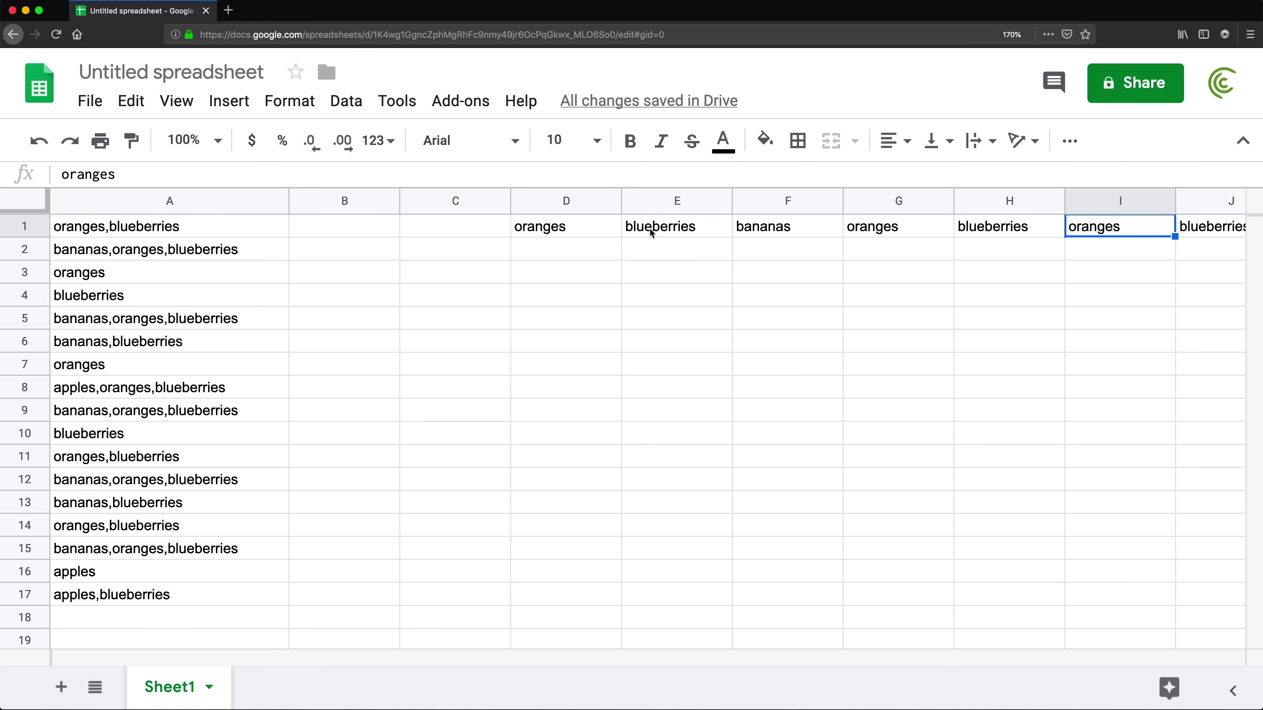
left_click(544, 234)
left_click(648, 230)
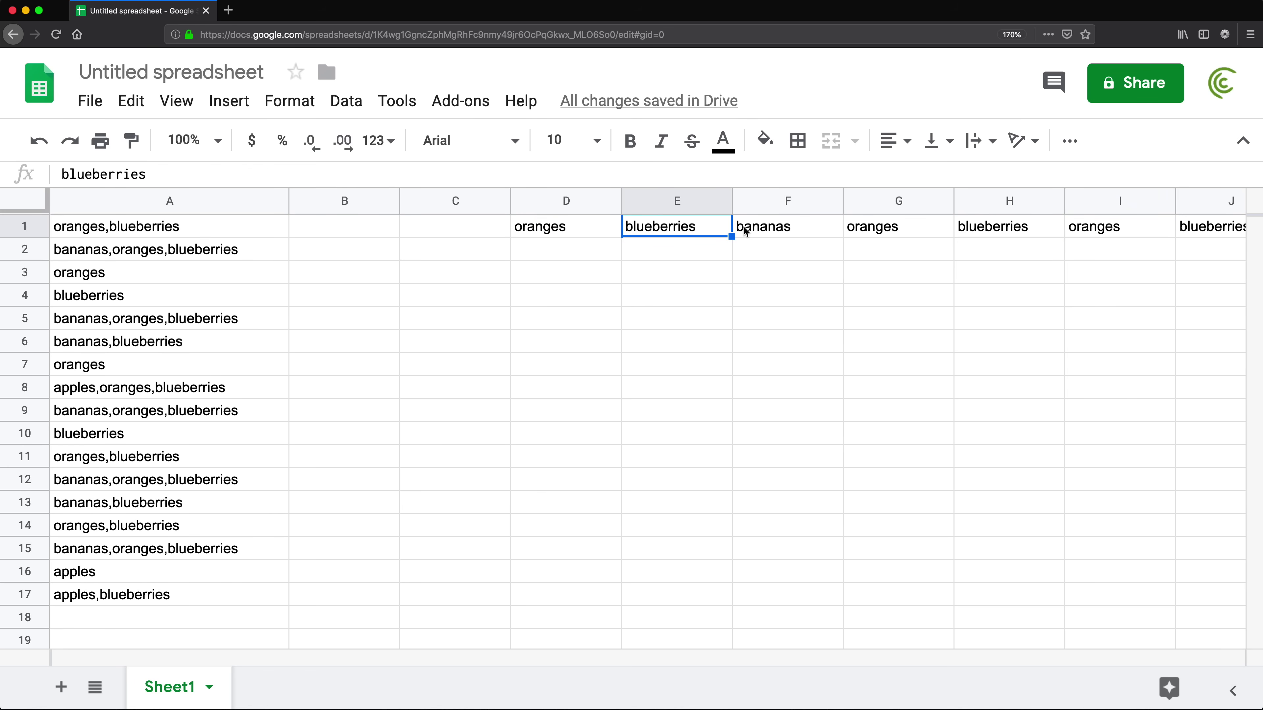
left_click(555, 229)
left_click_drag(555, 246, 523, 613)
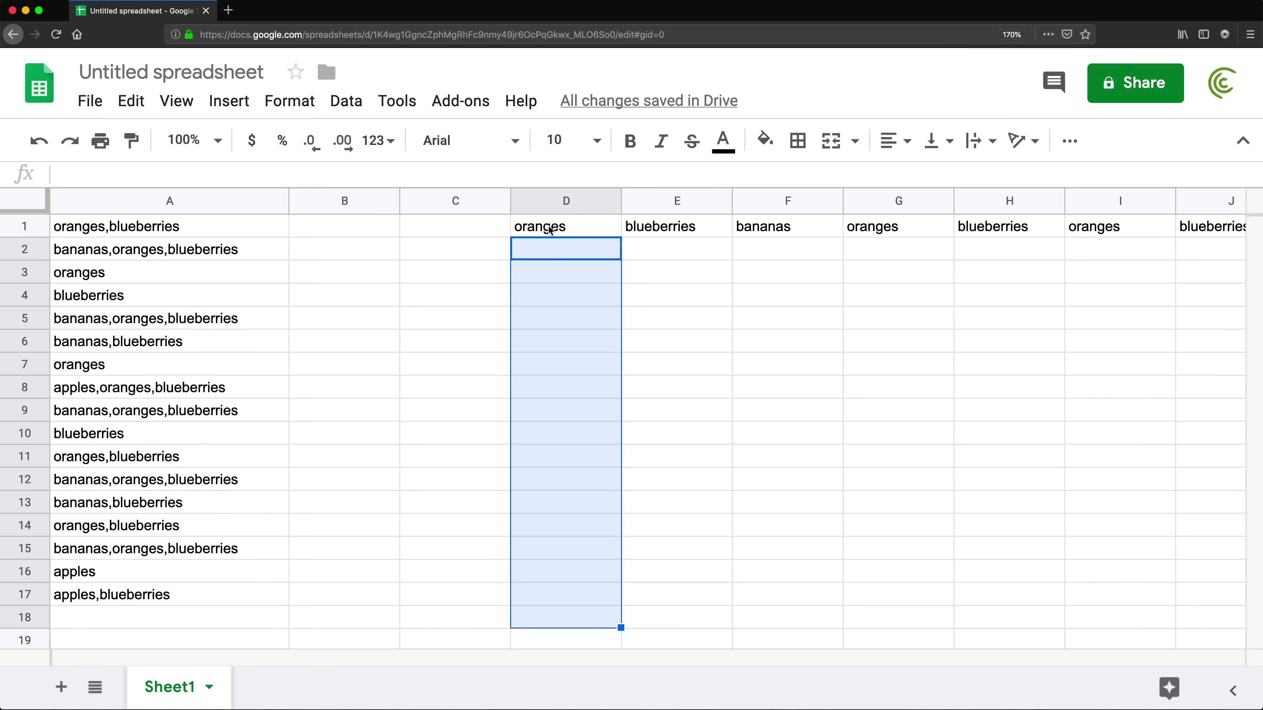
left_click(532, 229)
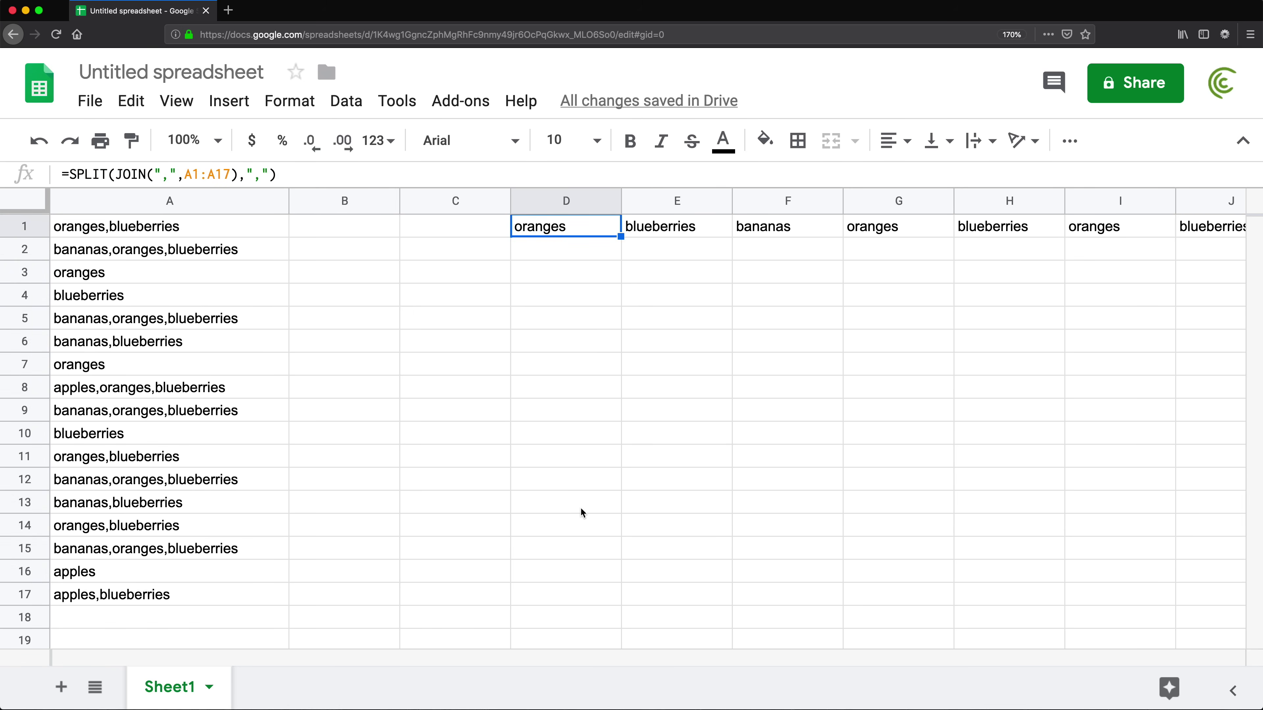
double_click(548, 232)
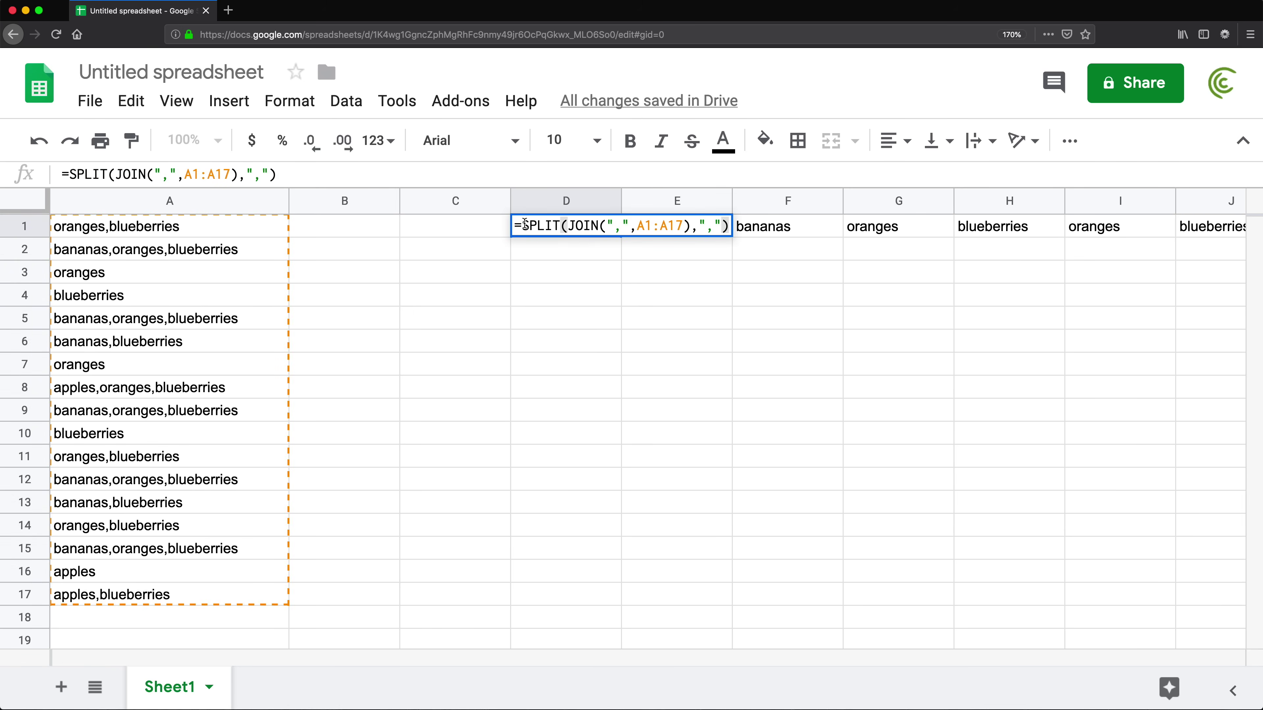
- Wrap D1's formula in TRANSPOSE( ) so each fruit lists down column D
left_click(524, 225)
type("TRANSP")
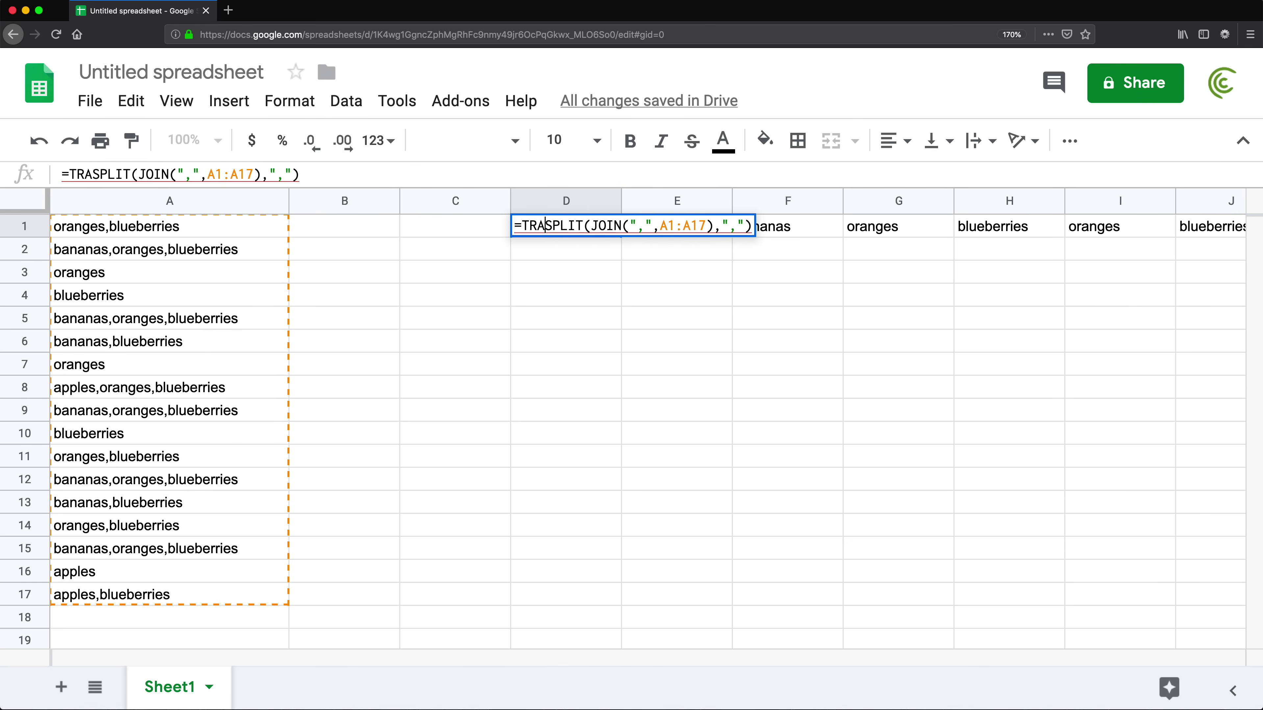
type("OSE(")
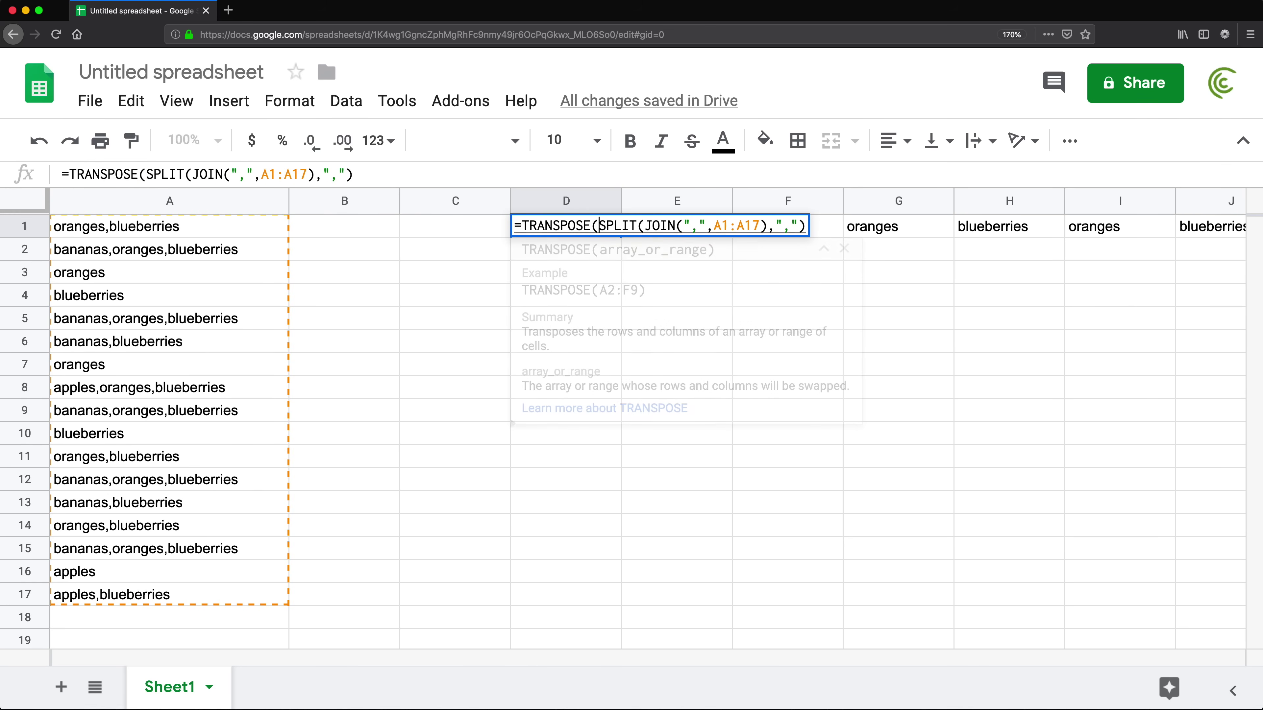
left_click(803, 225)
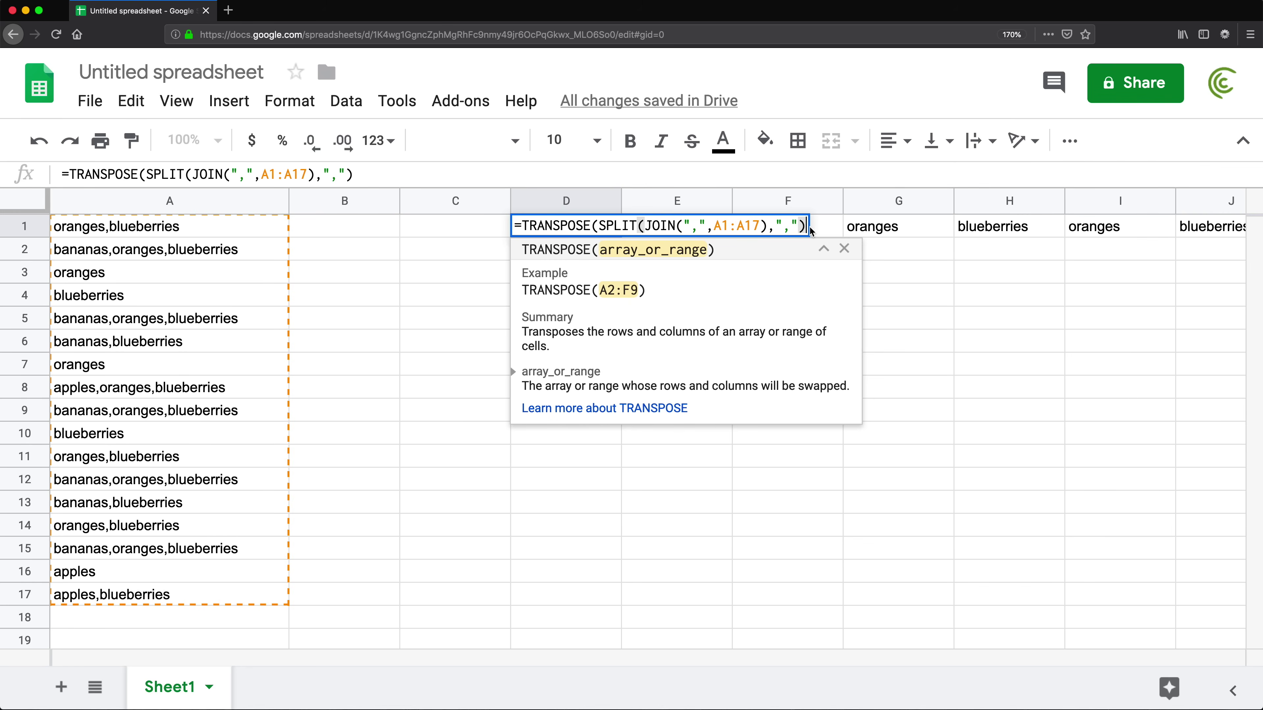
type(")")
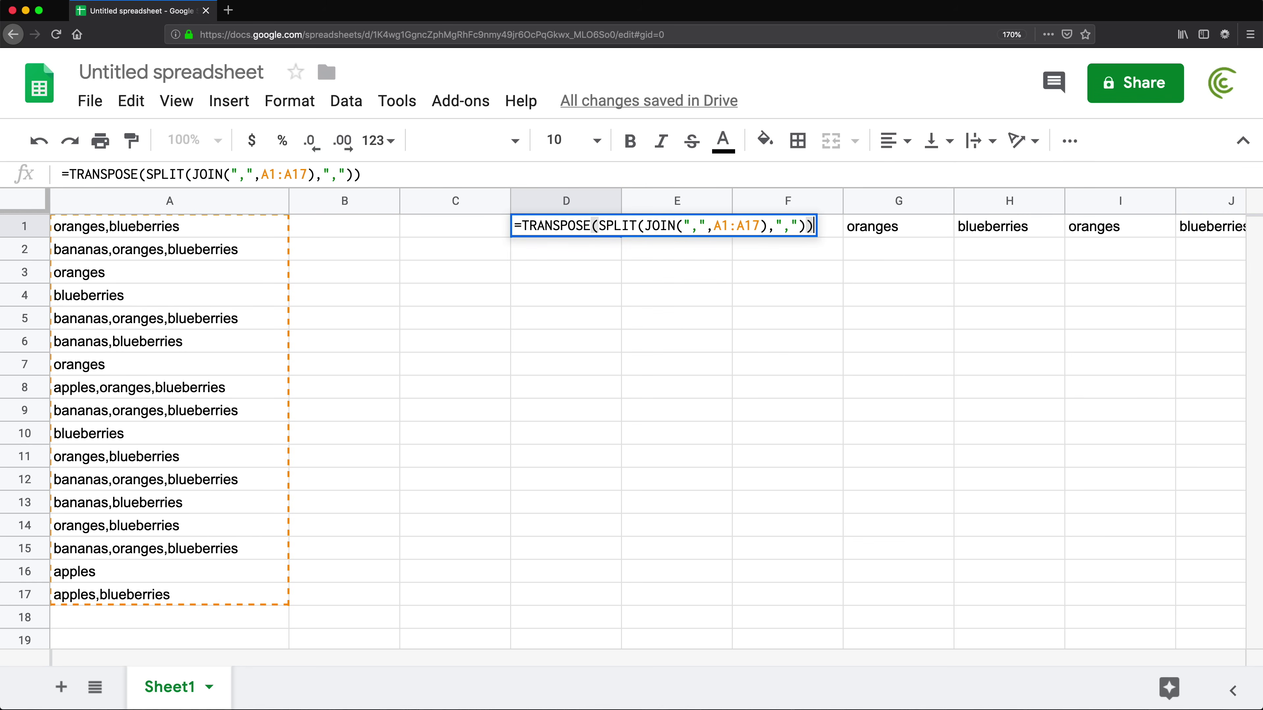
key("Return")
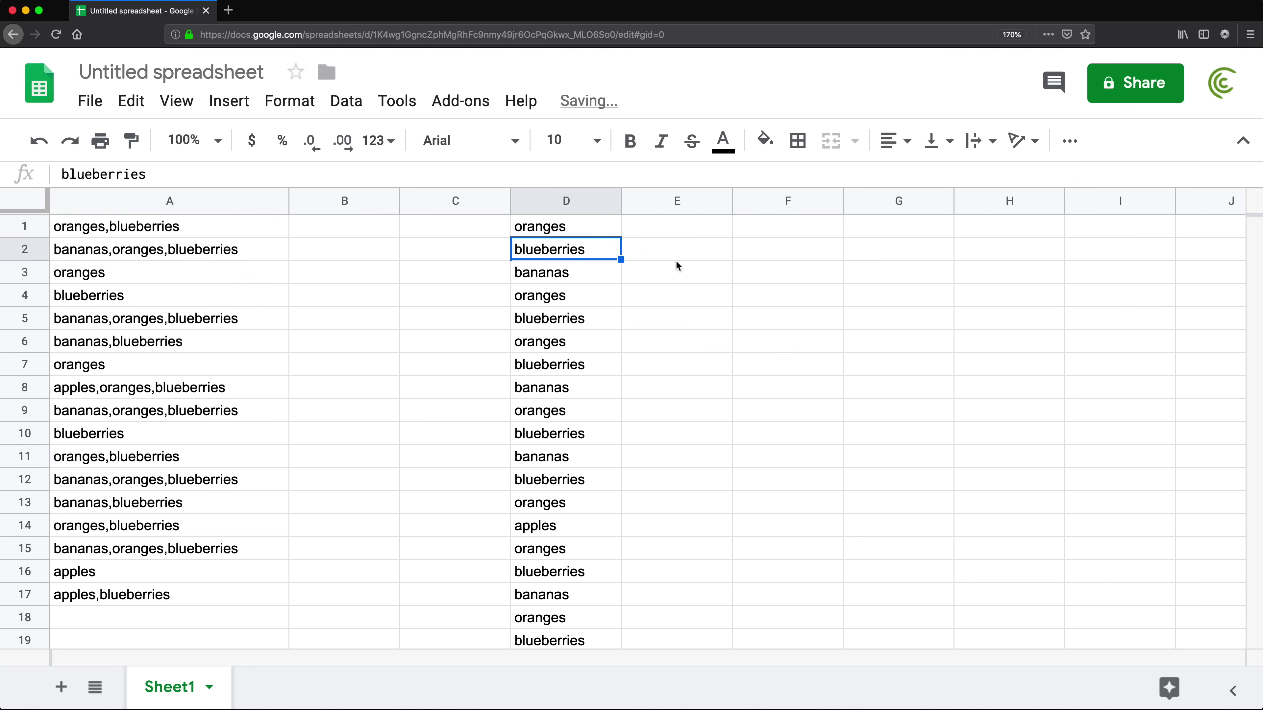
scroll(547, 243, "down", 5)
scroll(556, 254, "down", 5)
scroll(557, 258, "up", 10)
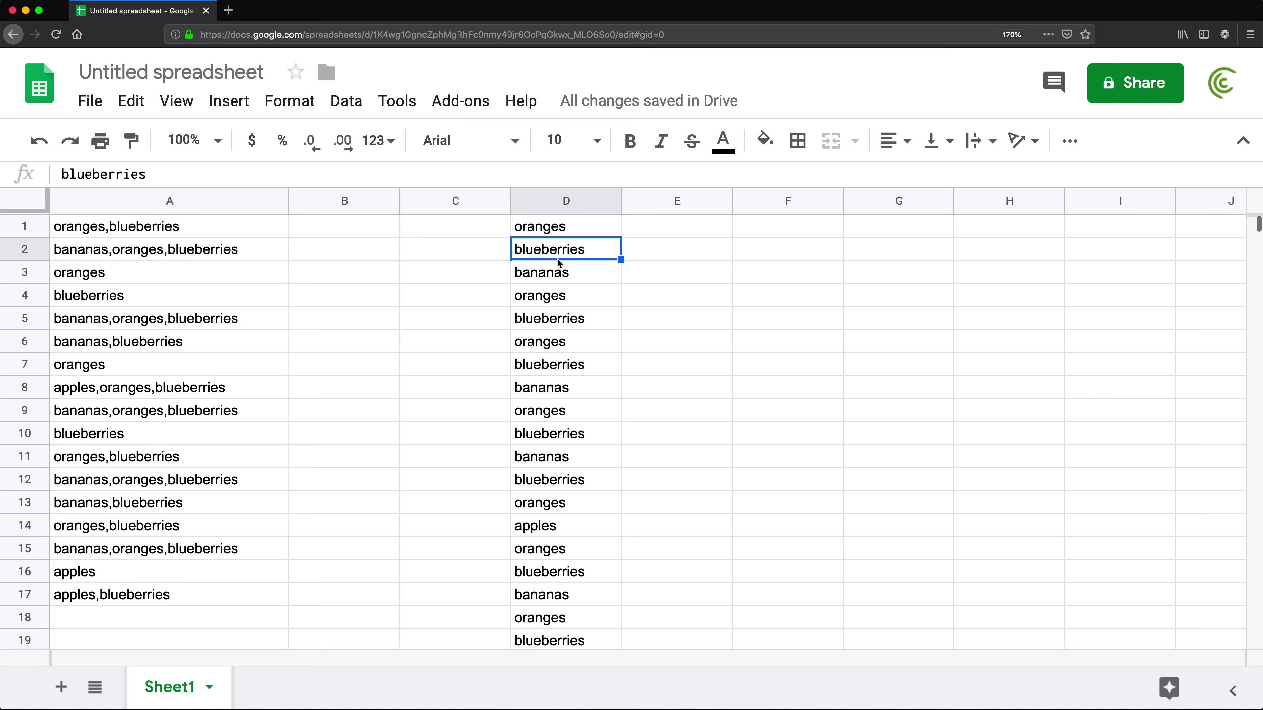
scroll(559, 257, "down", 15)
scroll(559, 257, "up", 15)
- Review the source entries in column A and the fruit names listed down column D
left_click(557, 234)
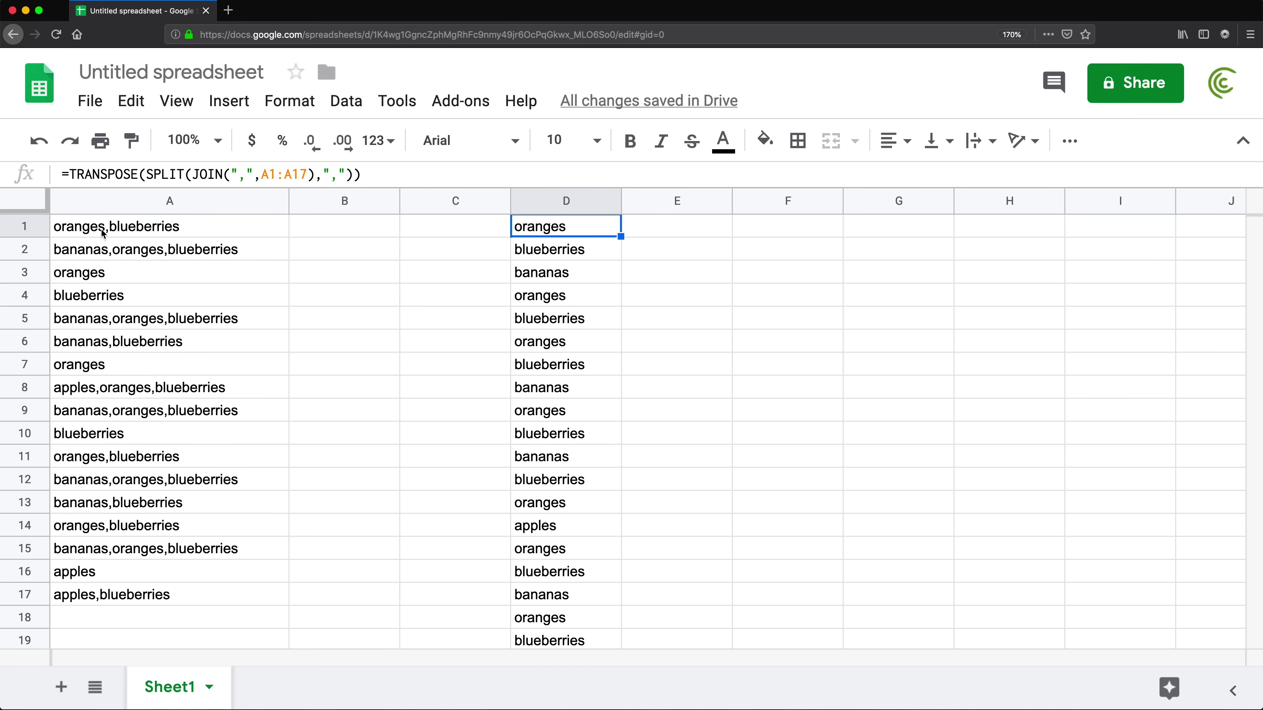
left_click_drag(90, 228, 122, 592)
left_click(569, 234)
left_click(569, 251)
left_click(572, 274)
left_click(569, 298)
left_click(562, 368)
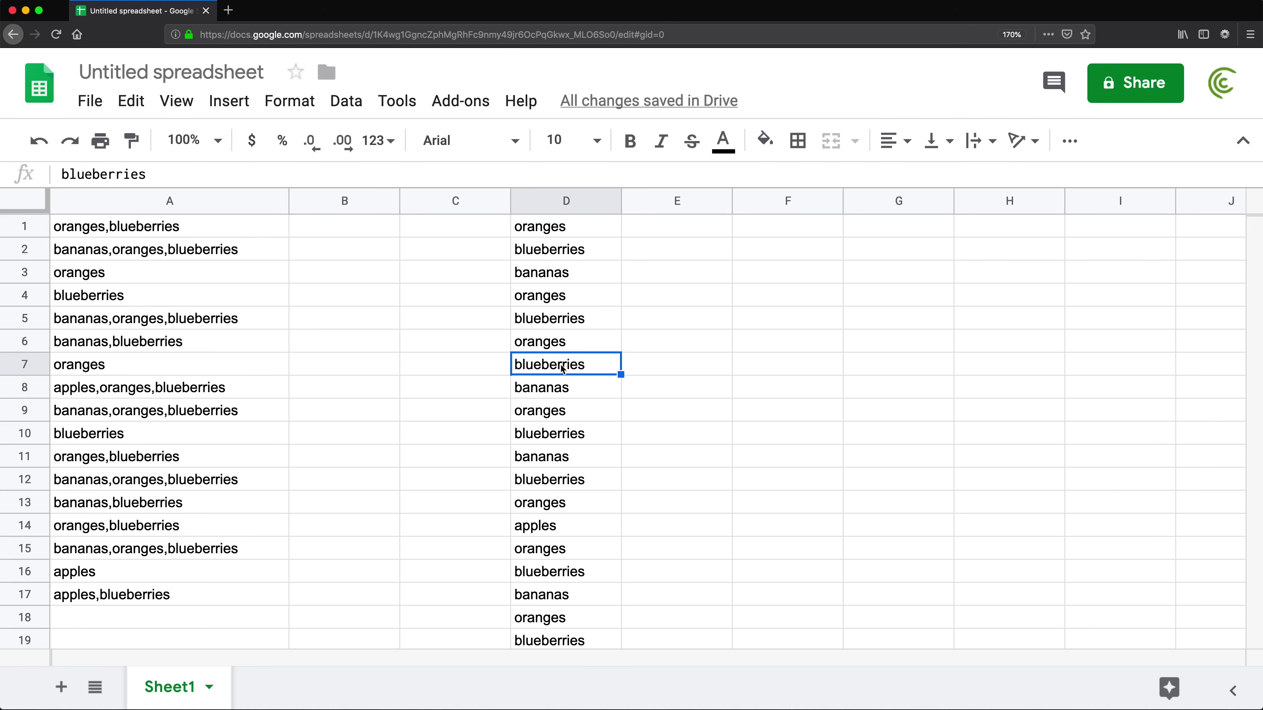
left_click(547, 231)
- Copy D1's TRANSPOSE formula text and paste it into F1
double_click(547, 229)
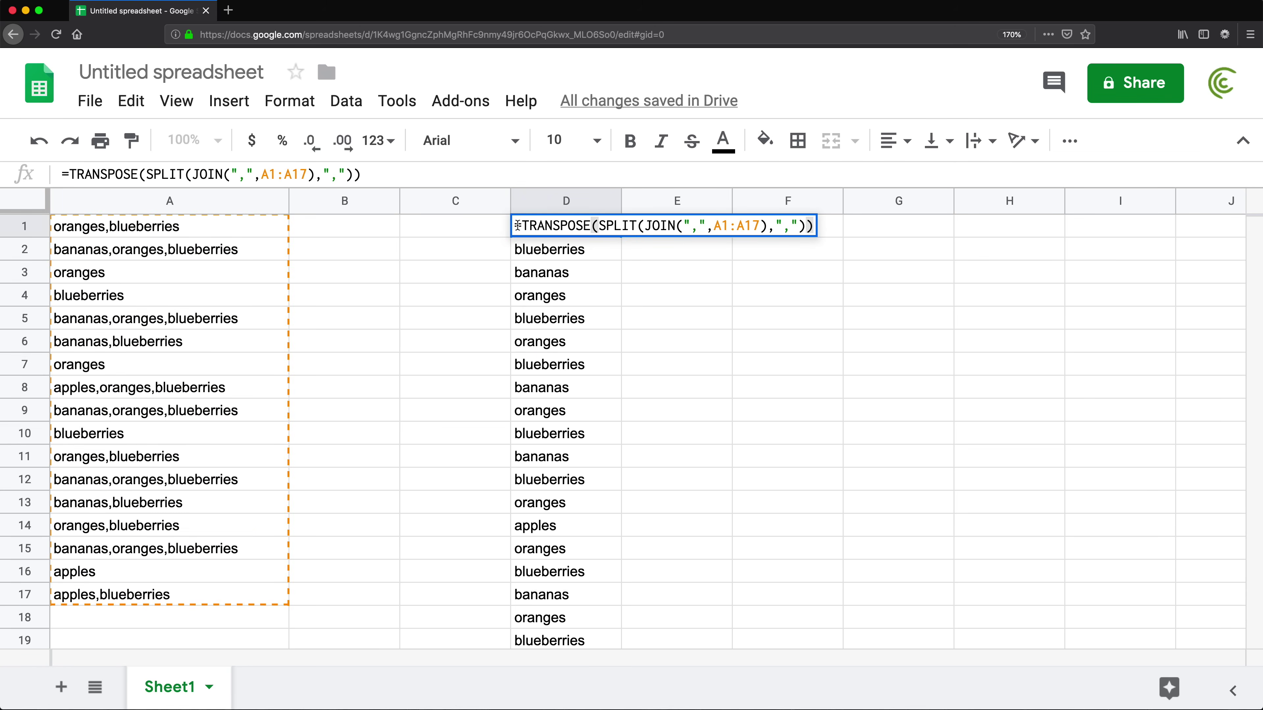
left_click_drag(515, 226, 911, 227)
key("ctrl+c")
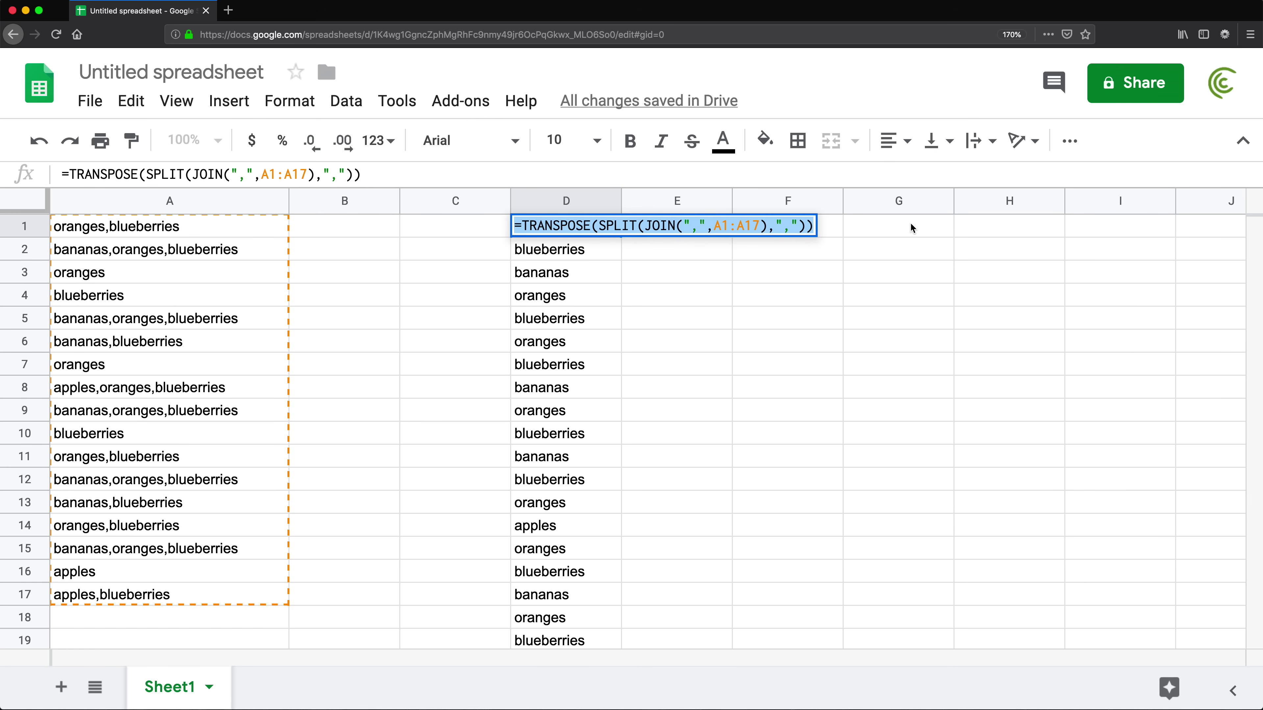
key("Escape")
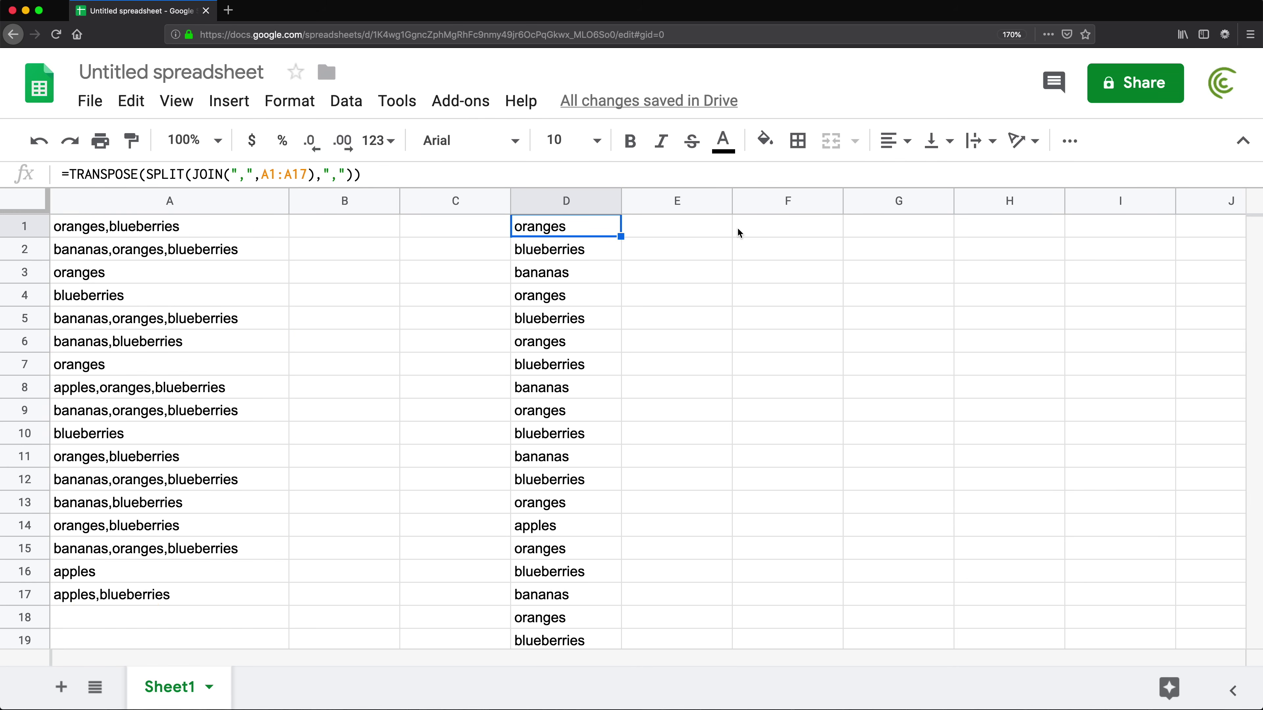
left_click(738, 232)
key("ctrl+v")
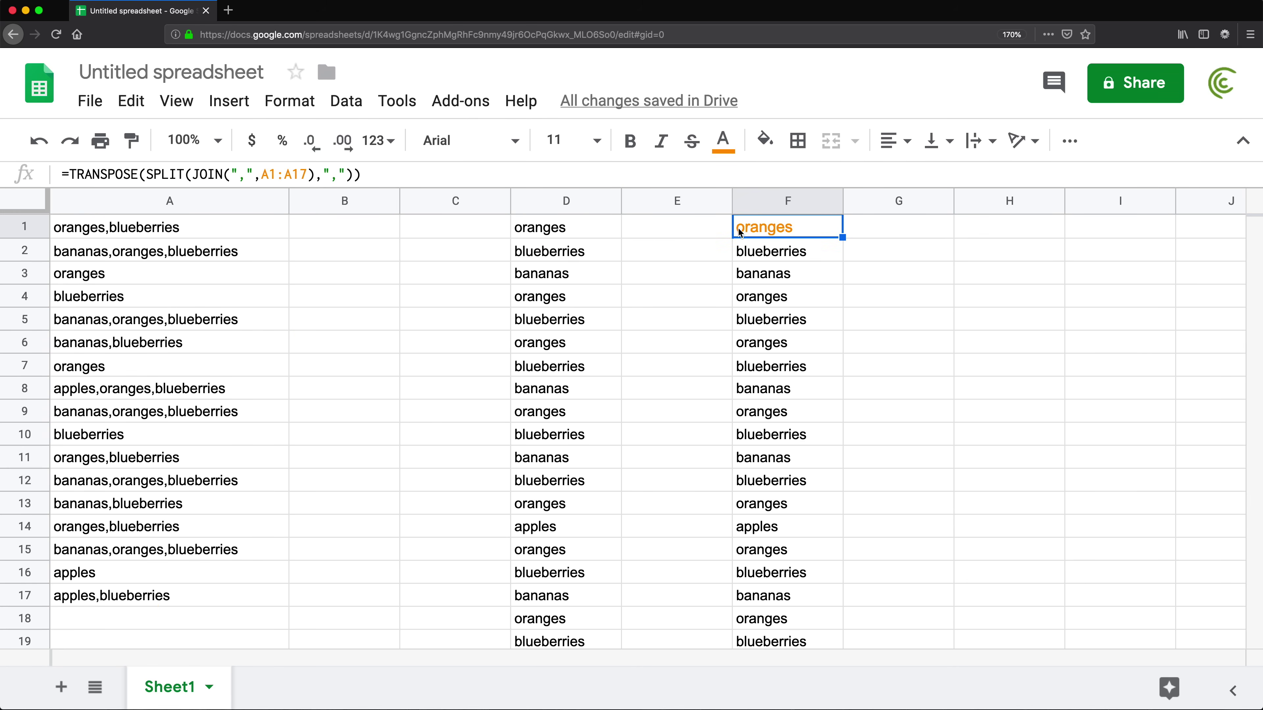
- Reset F1's text colour to the default
left_click(733, 146)
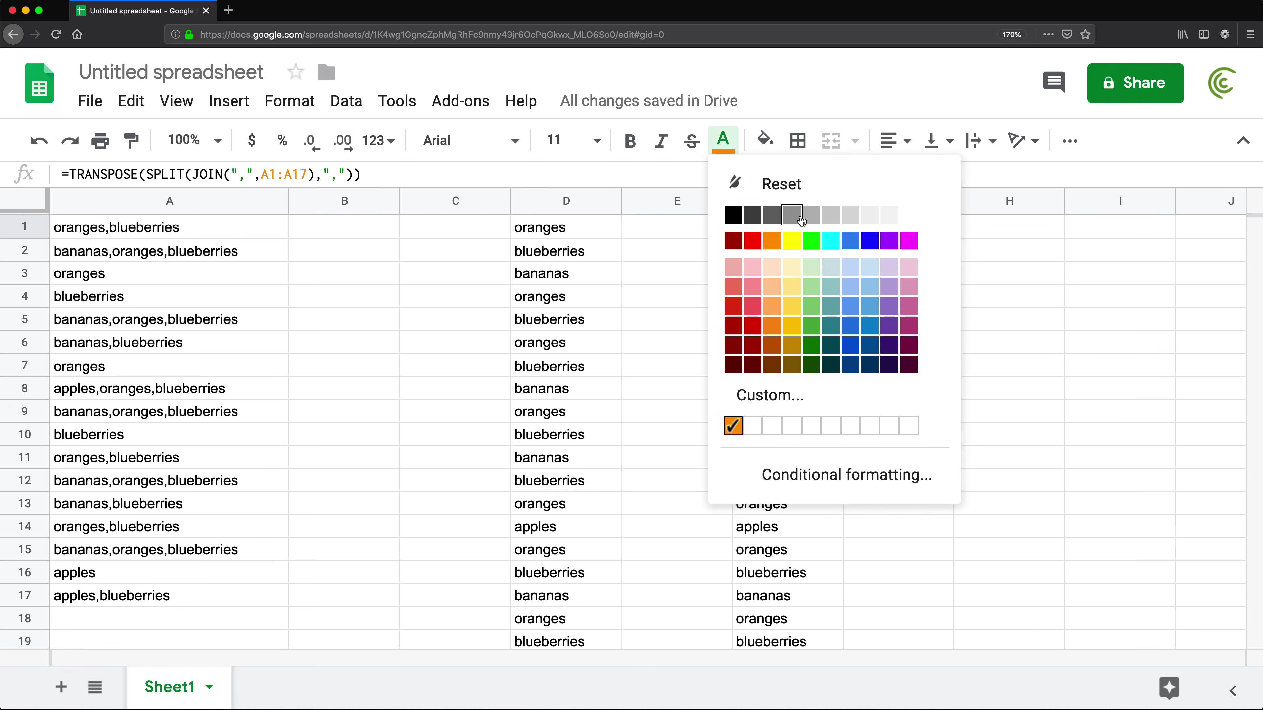
left_click(779, 186)
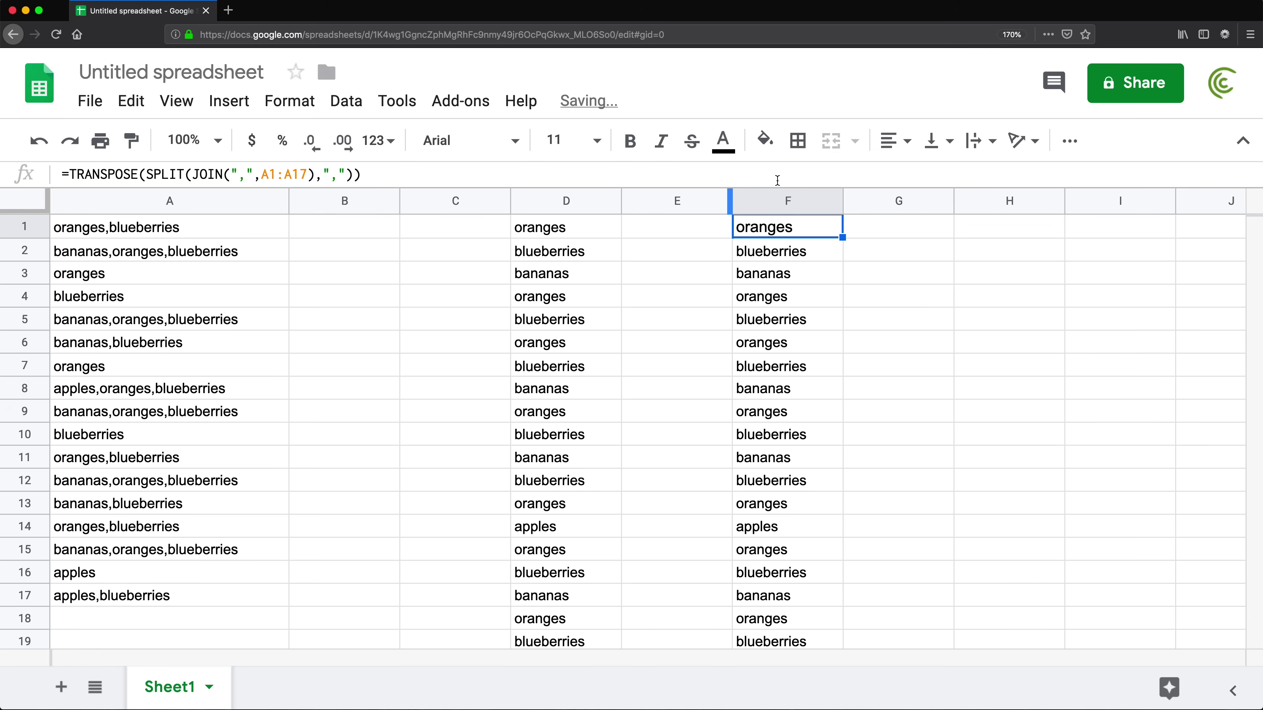
left_click(662, 269)
left_click(573, 225)
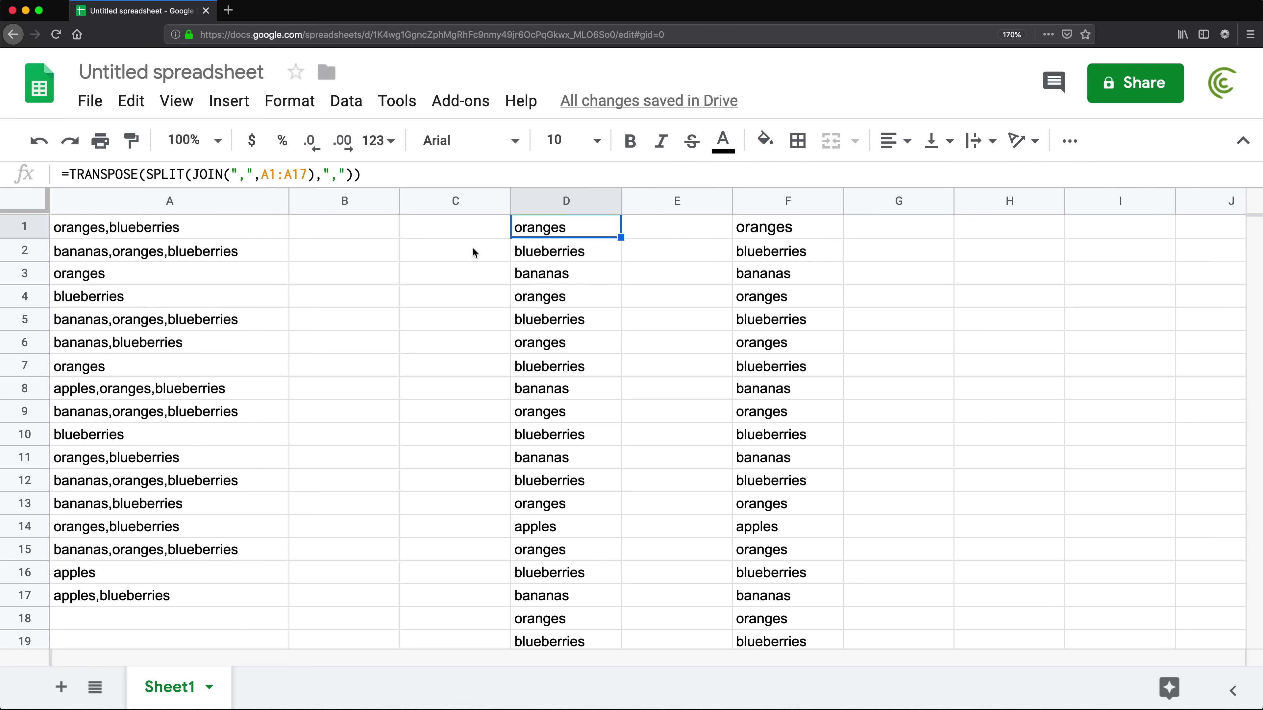
- Wrap D1's formula in UNIQUE( ) to list only the distinct fruits
double_click(572, 228)
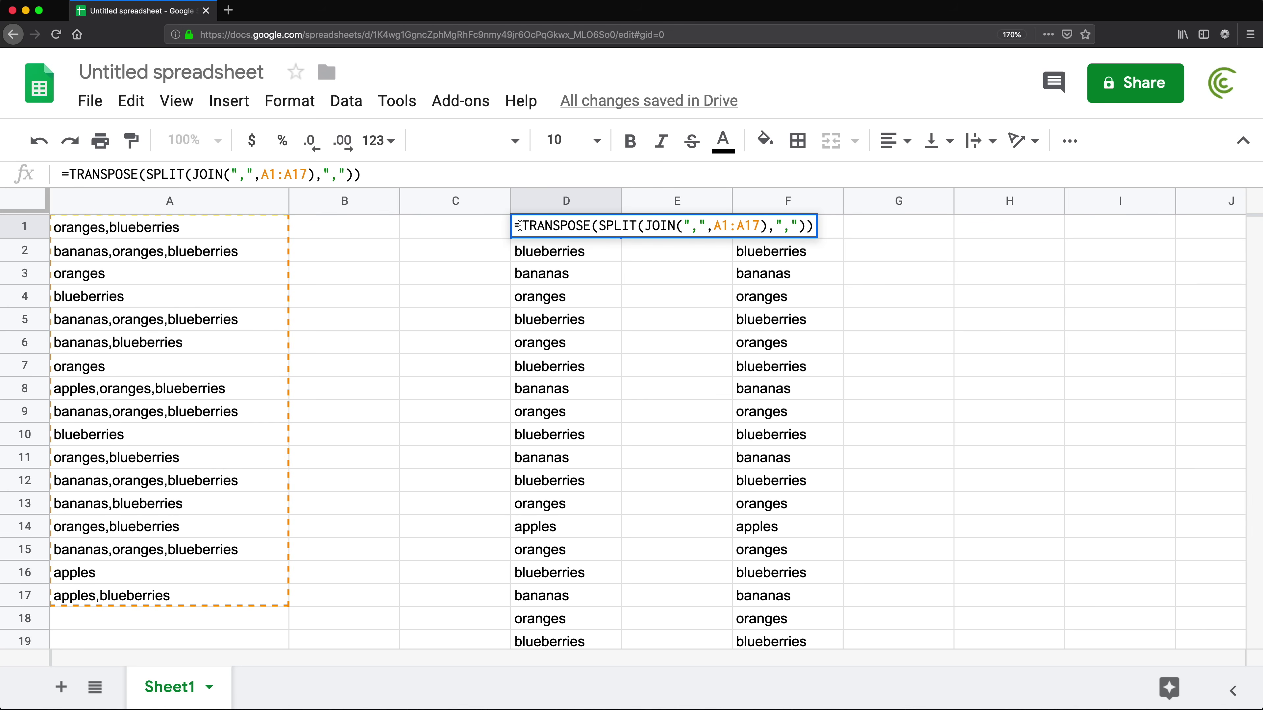
type("UNIQUE(")
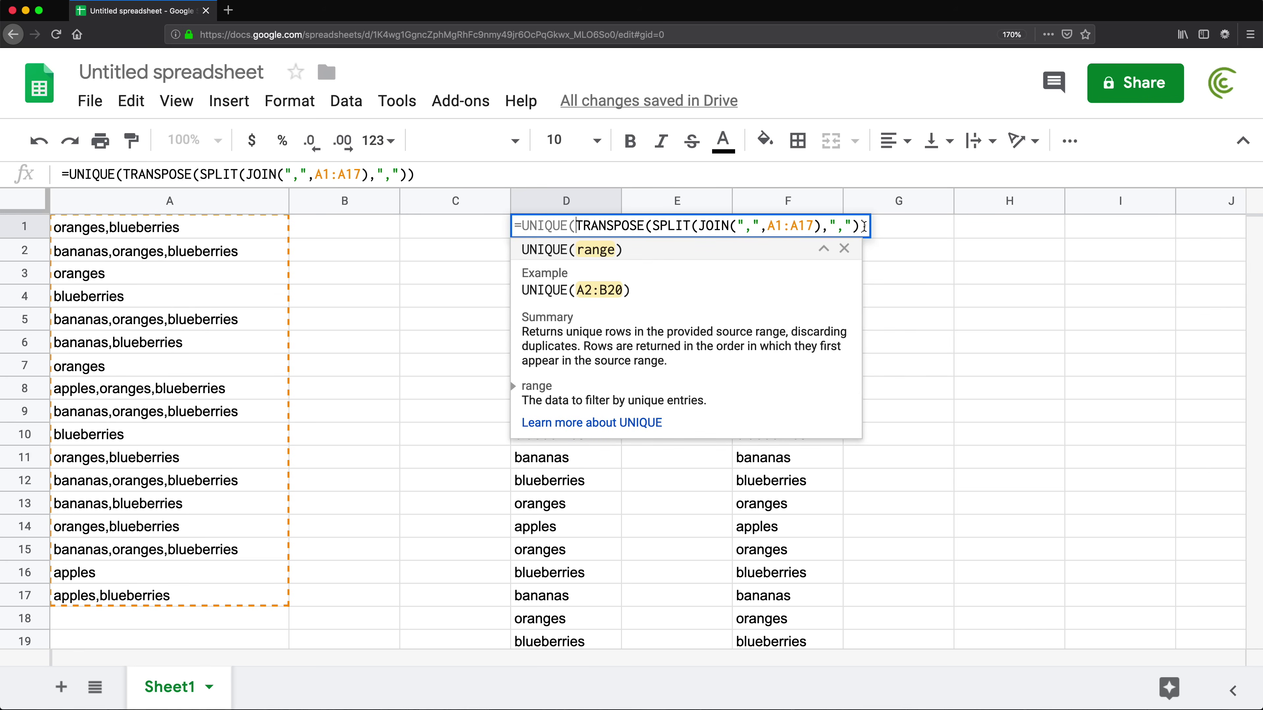
left_click(865, 226)
type(")")
key("Return")
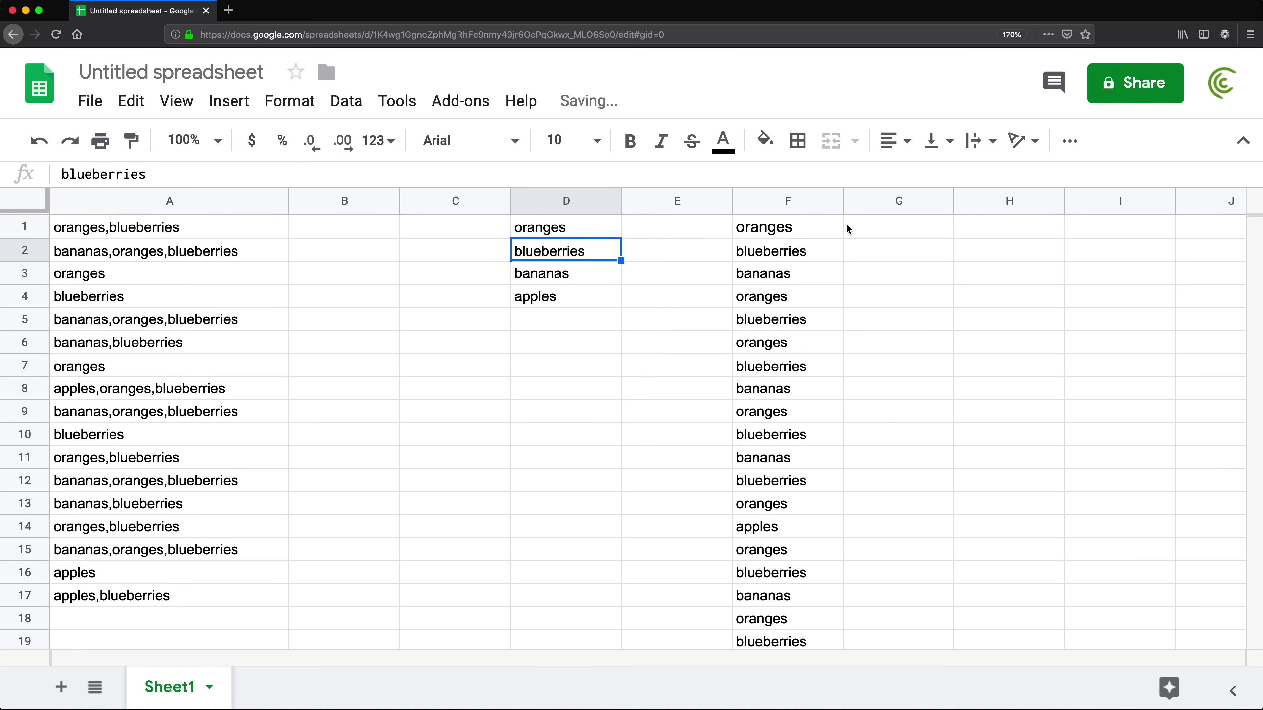
- Compare the four unique fruits in column D with F1's full split list, leaving F1 unchanged
left_click_drag(554, 229, 562, 295)
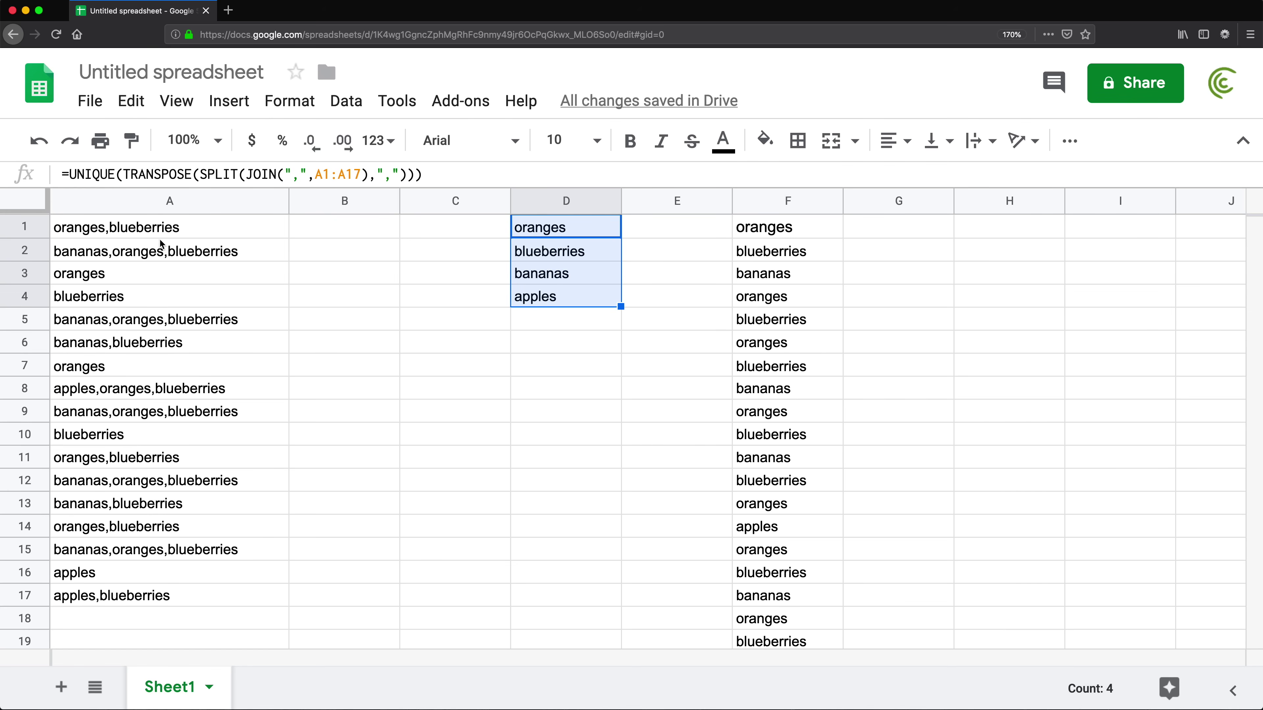
left_click(140, 229)
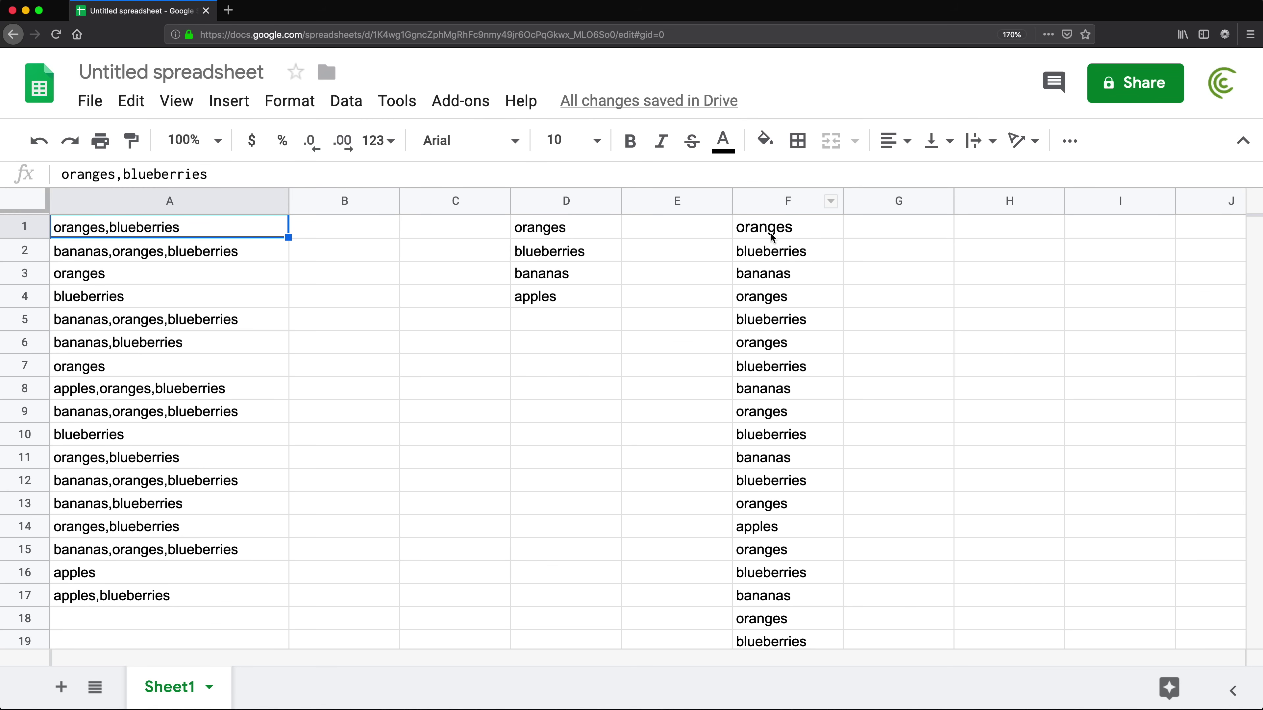
left_click(544, 233)
left_click_drag(783, 231, 755, 642)
scroll(654, 389, "up", 2)
left_click(570, 253)
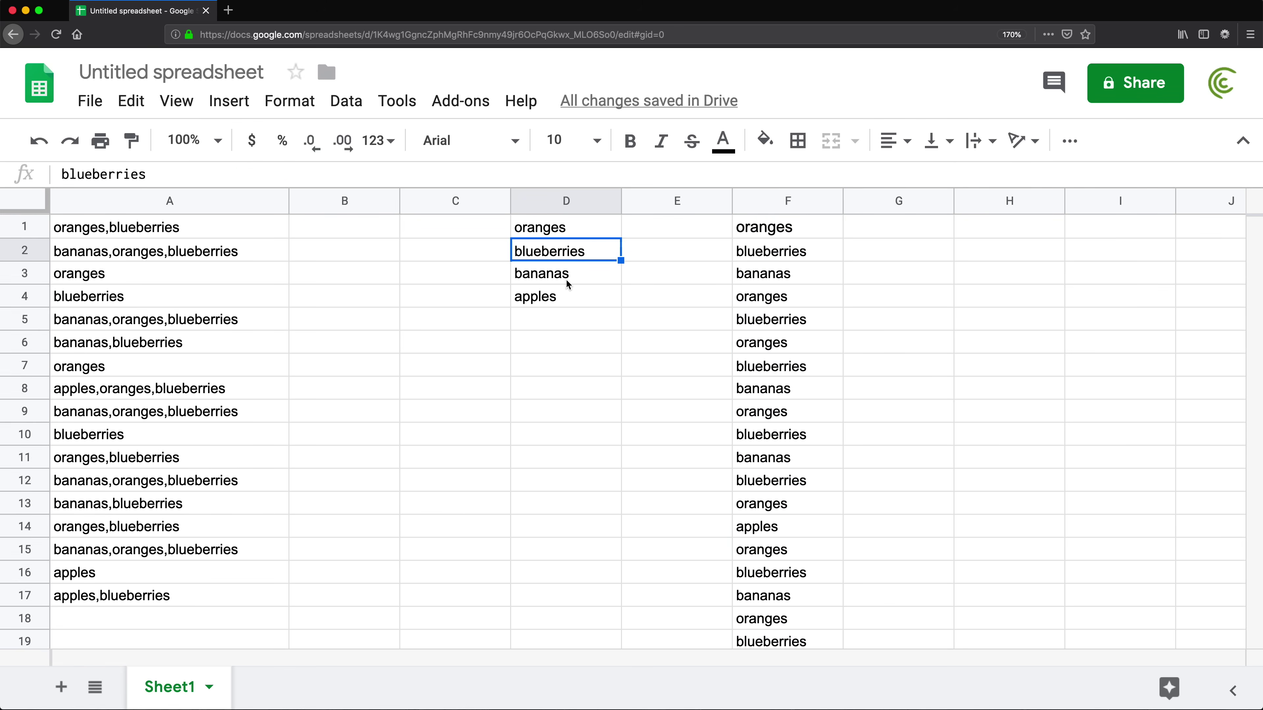
left_click(566, 278)
left_click(557, 295)
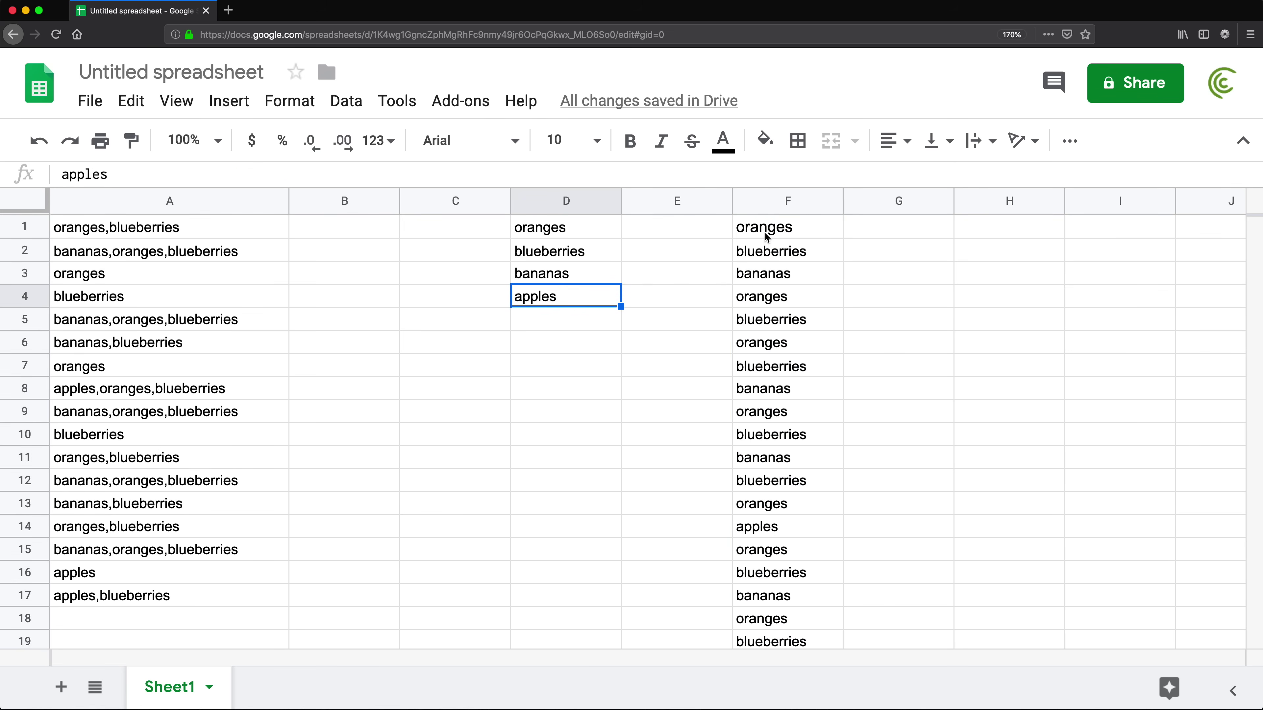
left_click(779, 234)
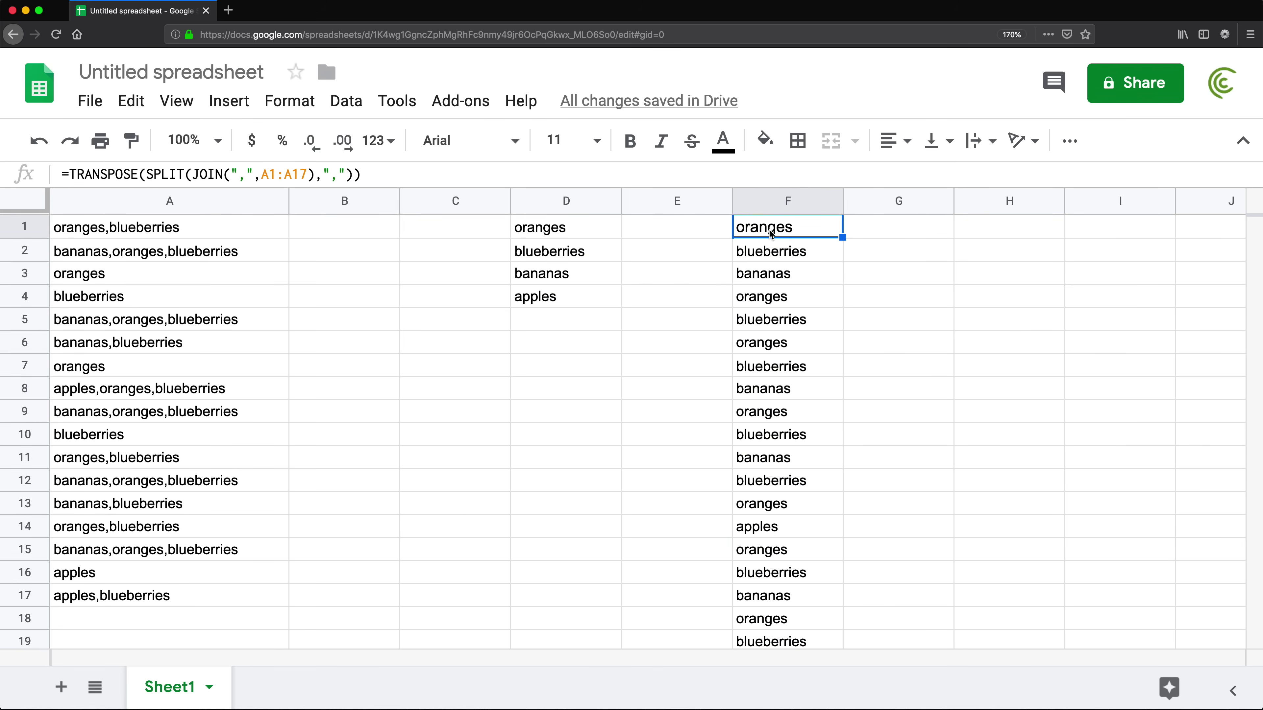
double_click(769, 230)
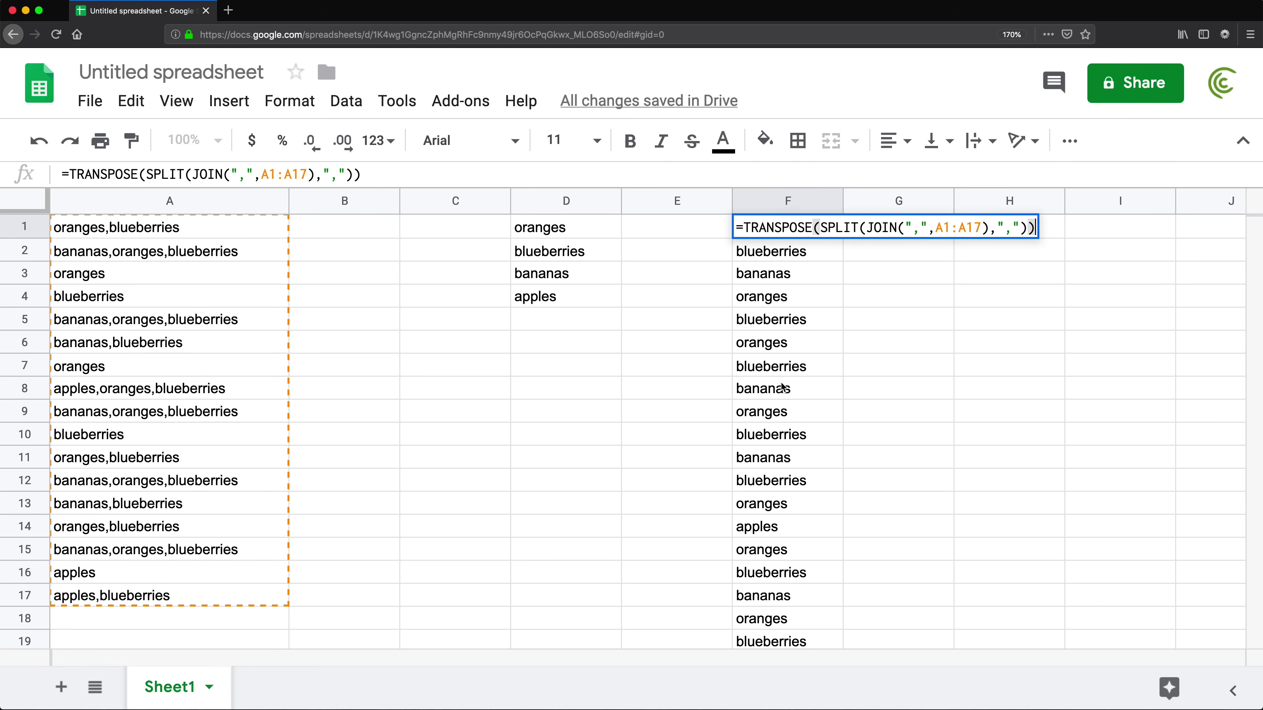
key("Return")
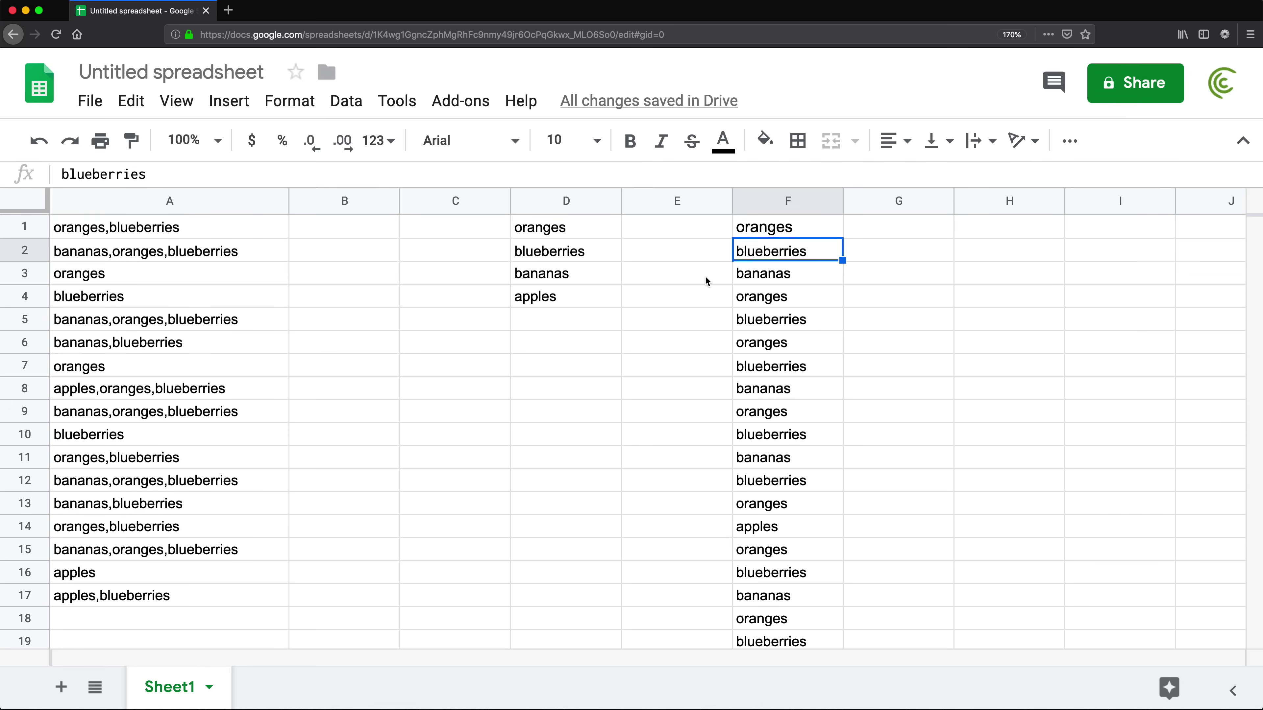
- Enter =COUNTIFS(F1:F35,D1) in E1 to count oranges, giving 11
left_click(585, 233)
left_click(794, 230)
left_click(683, 239)
type("=")
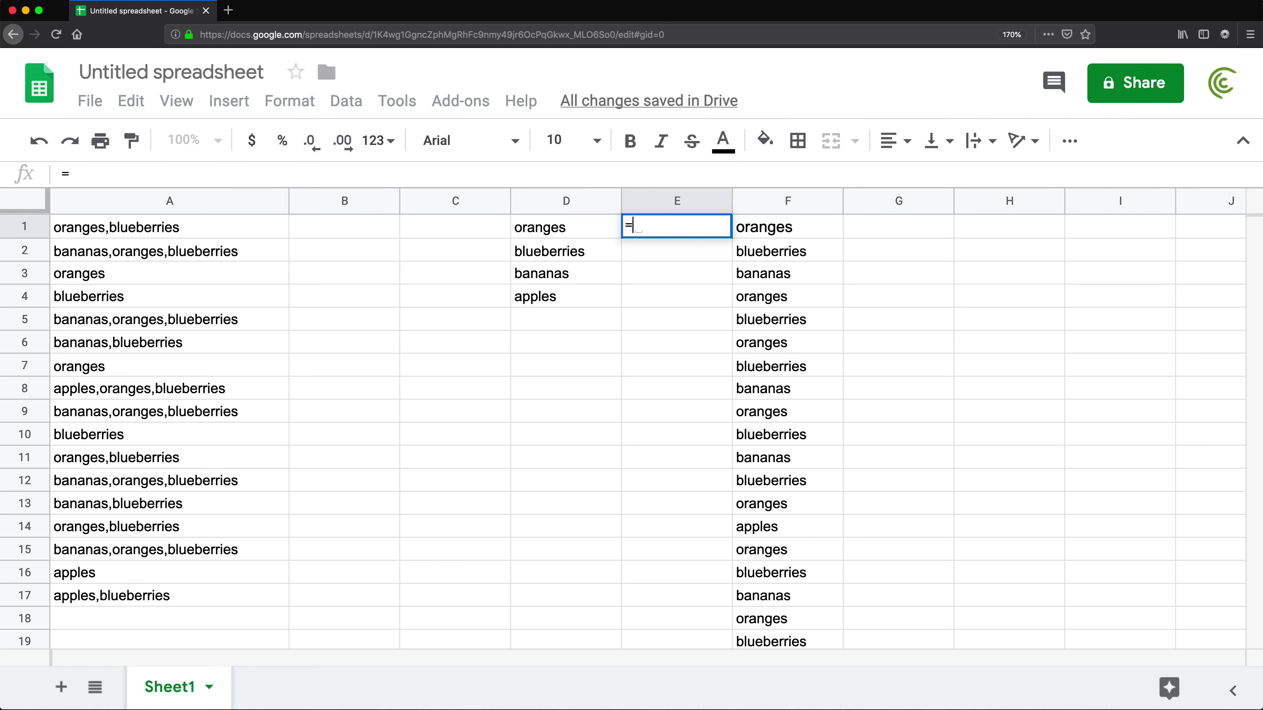
type("COUNTI")
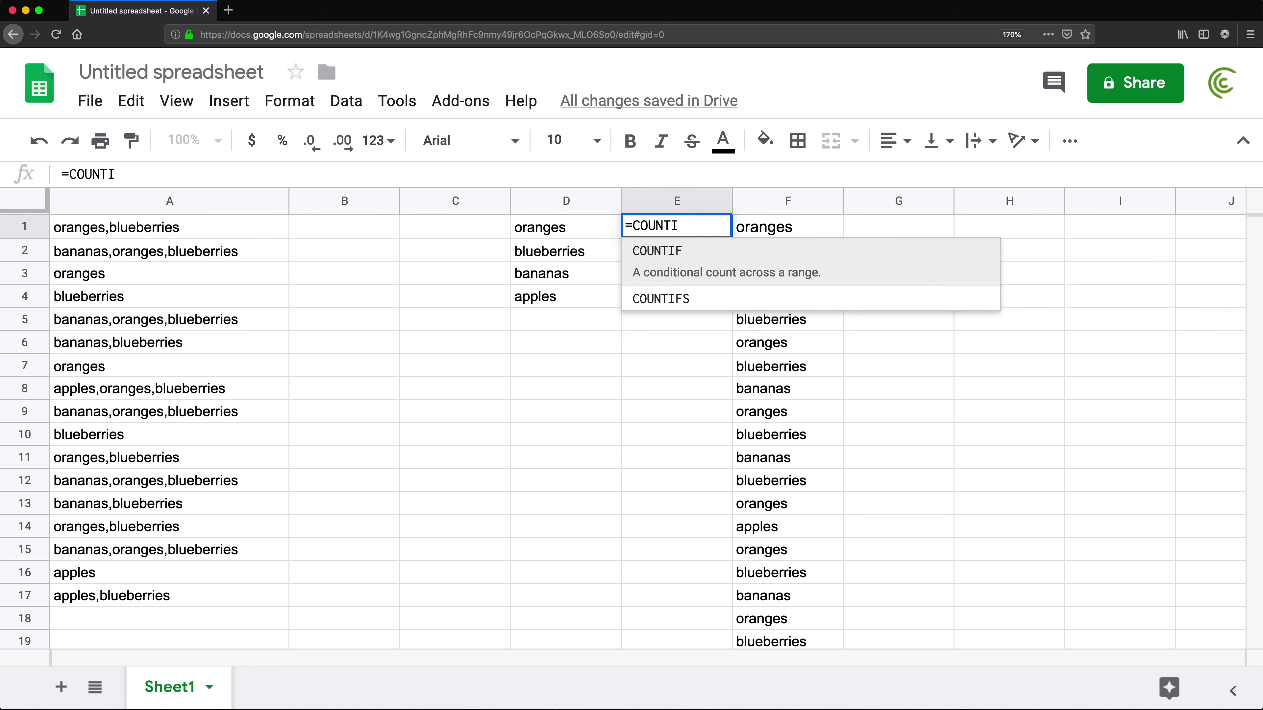
key("Down")
key("Tab")
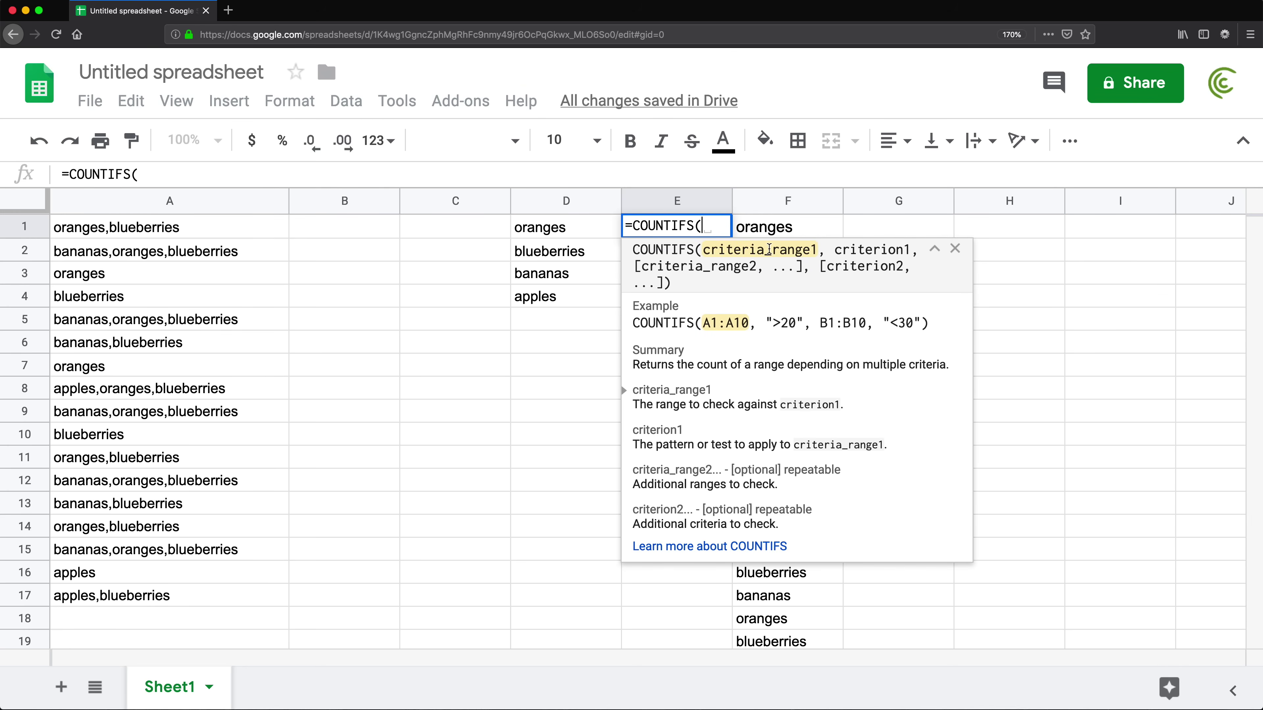
left_click_drag(784, 228, 744, 523)
scroll(754, 387, "up", 7)
type(",")
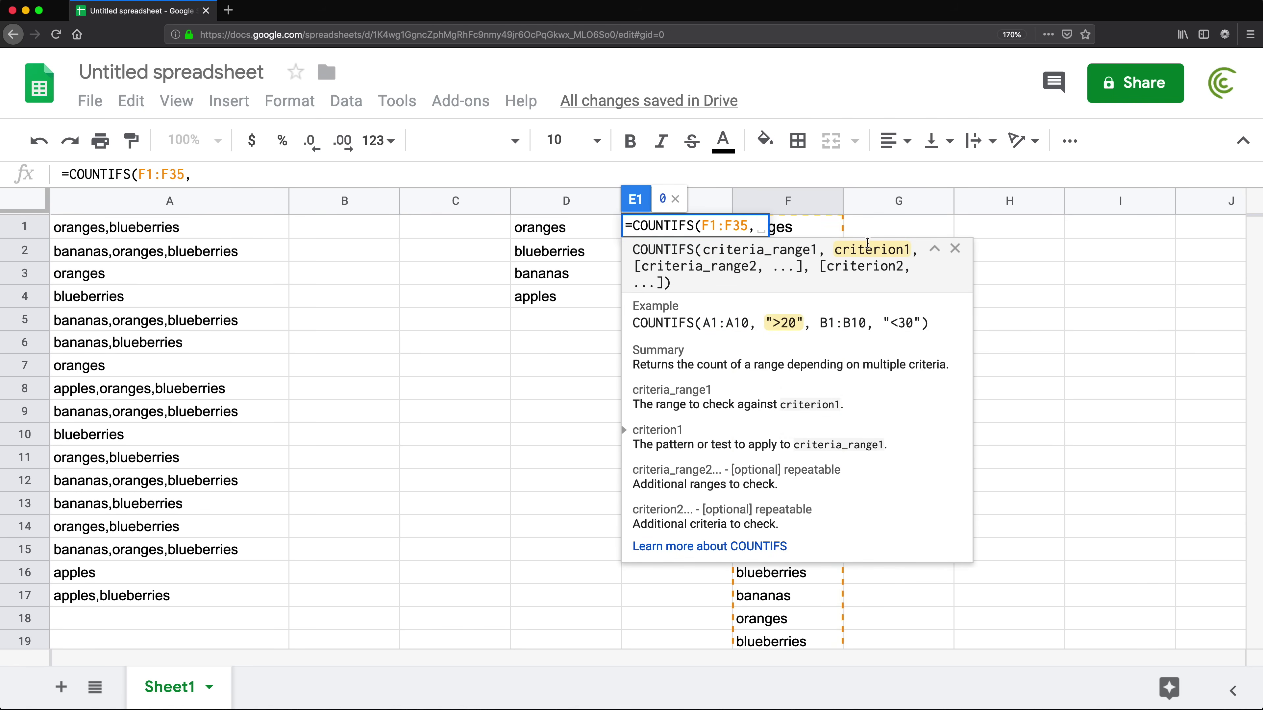
left_click(563, 231)
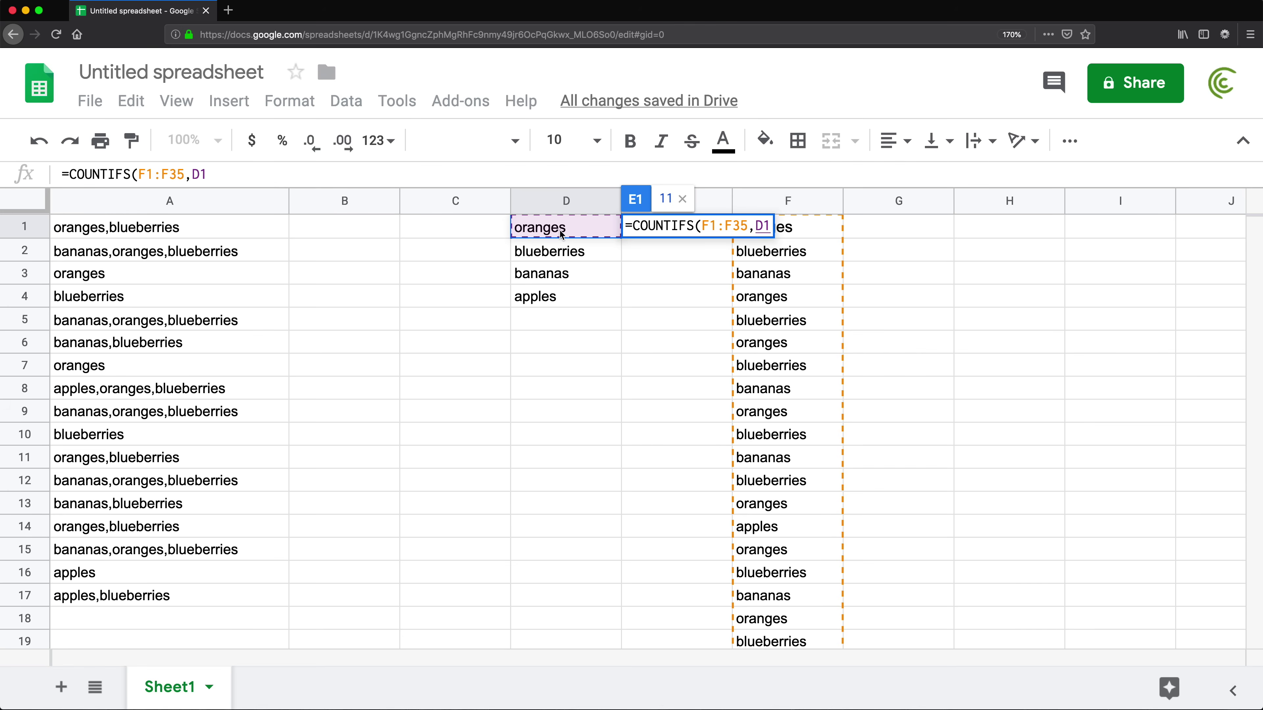
type(")")
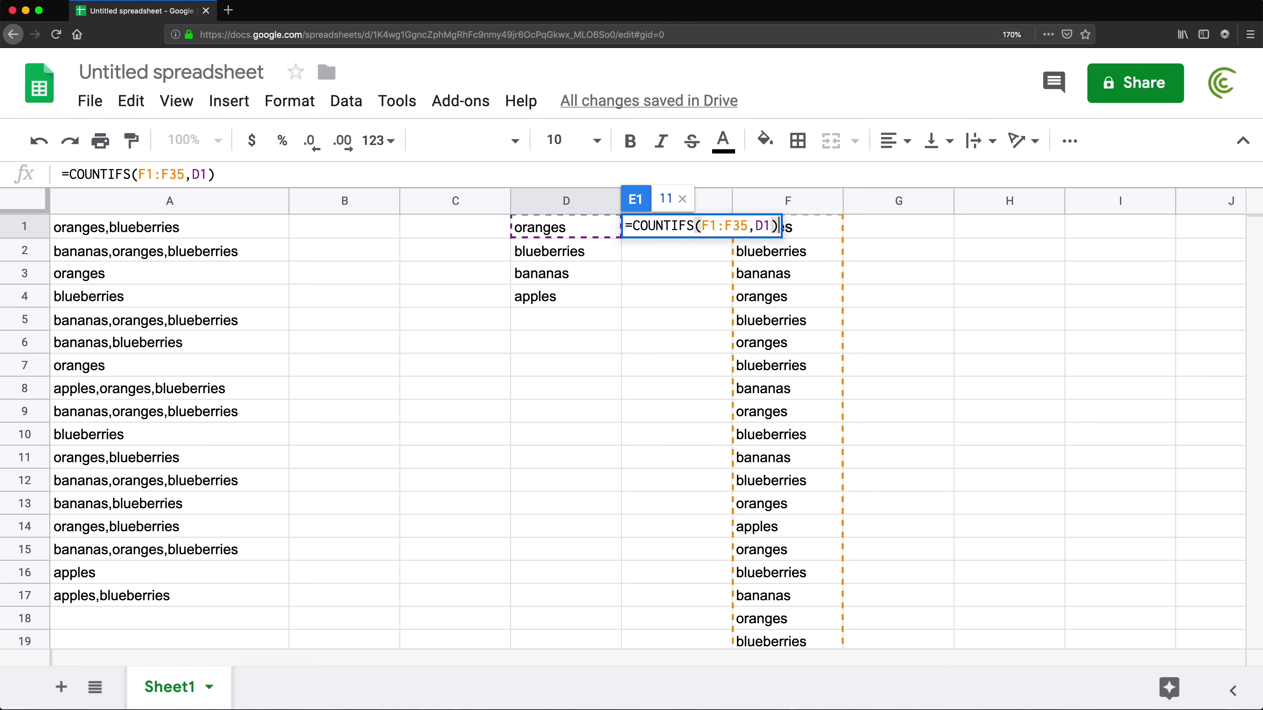
key("Return")
- Reopen E1's count formula to review it, leaving it unchanged
left_click(709, 229)
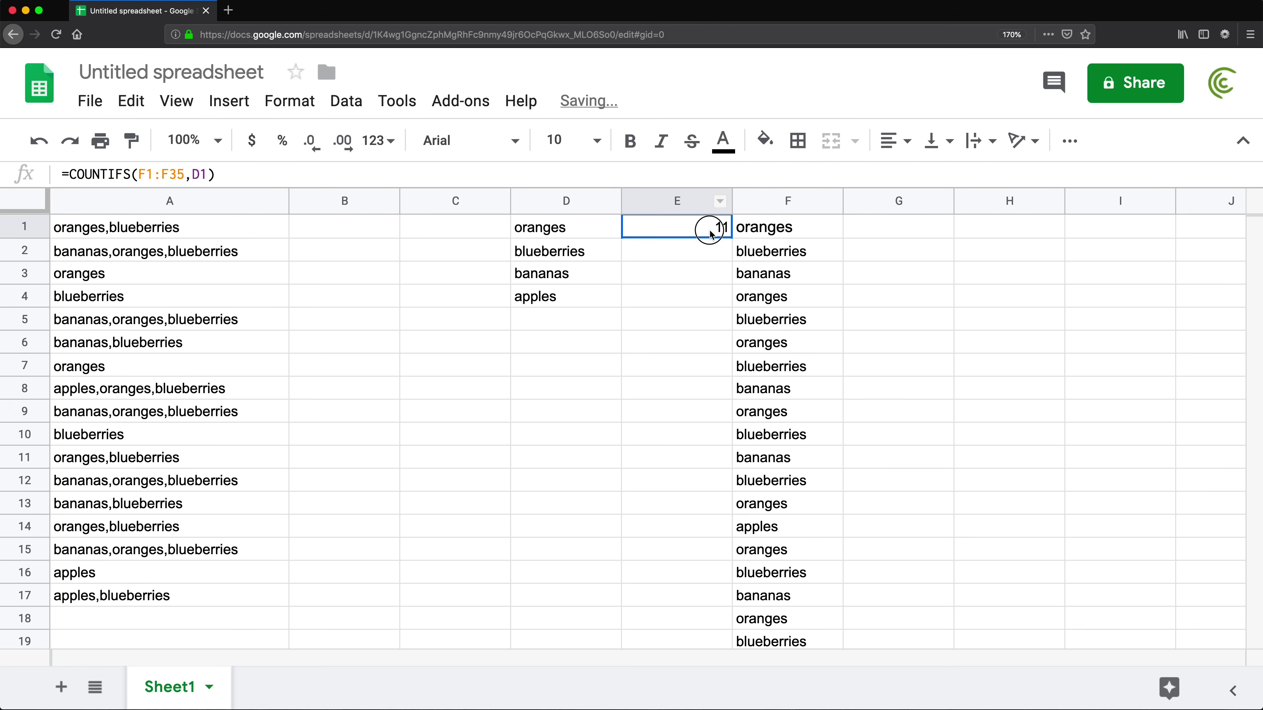
double_click(709, 228)
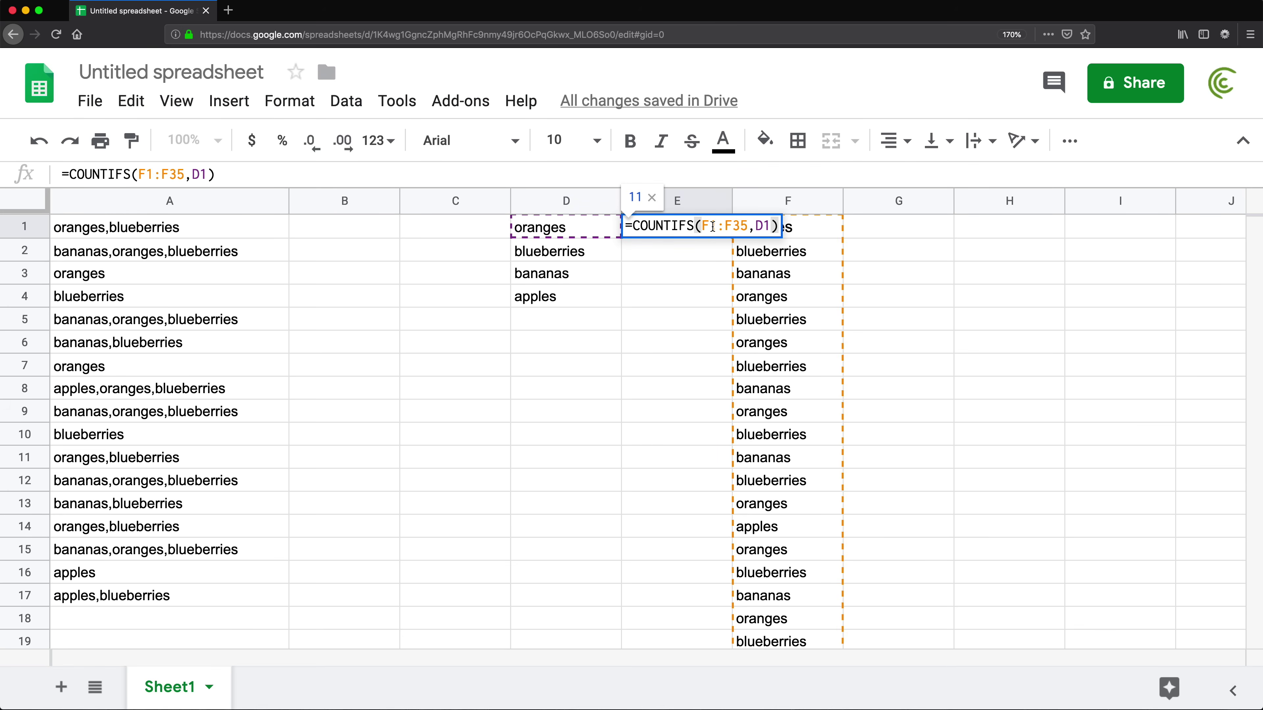
key("Return")
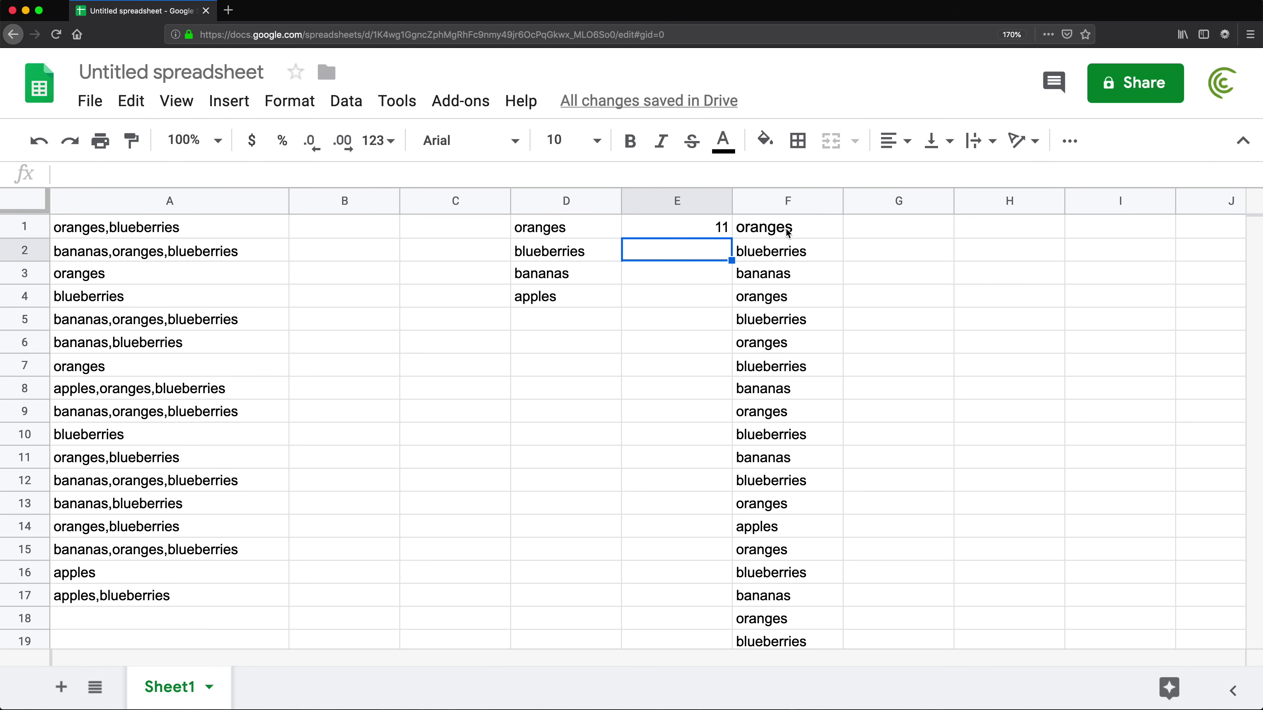
- Replace F1:F35 in E1's COUNTIFS with F1's copied TRANSPOSE(SPLIT(JOIN(...))) formula
left_click(788, 229)
double_click(787, 229)
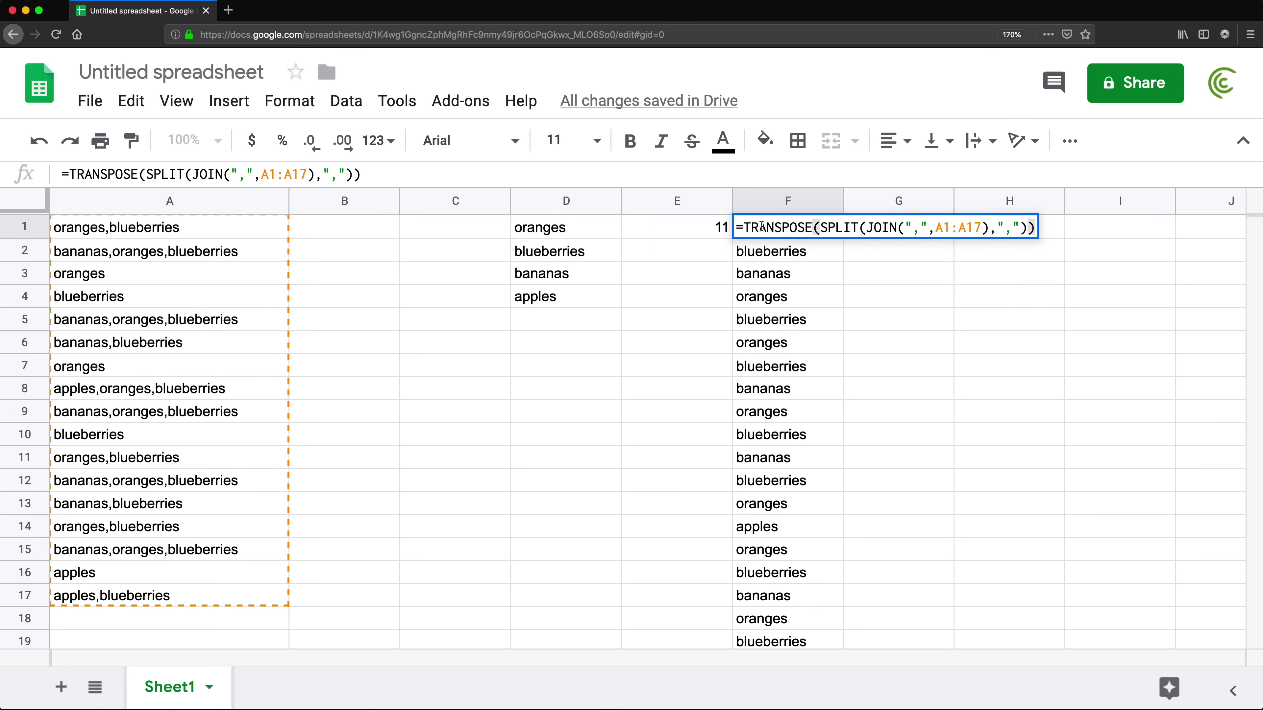
left_click_drag(746, 225, 1059, 233)
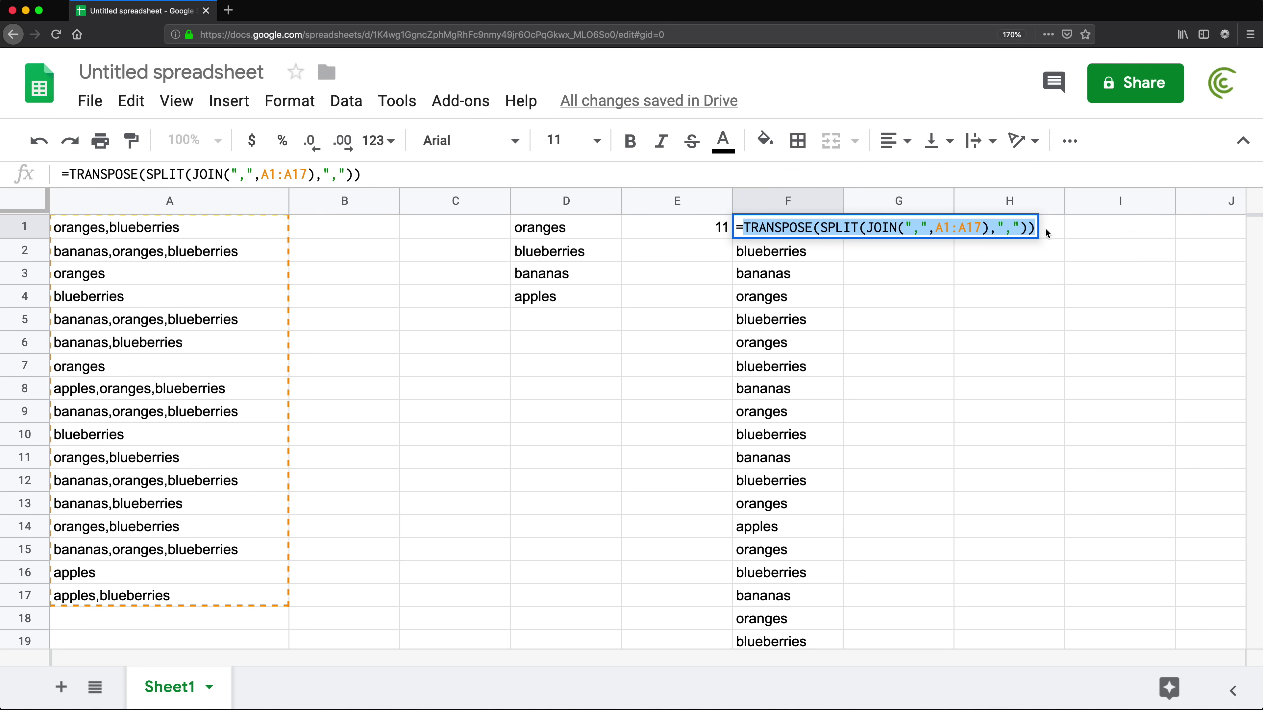
key("Escape")
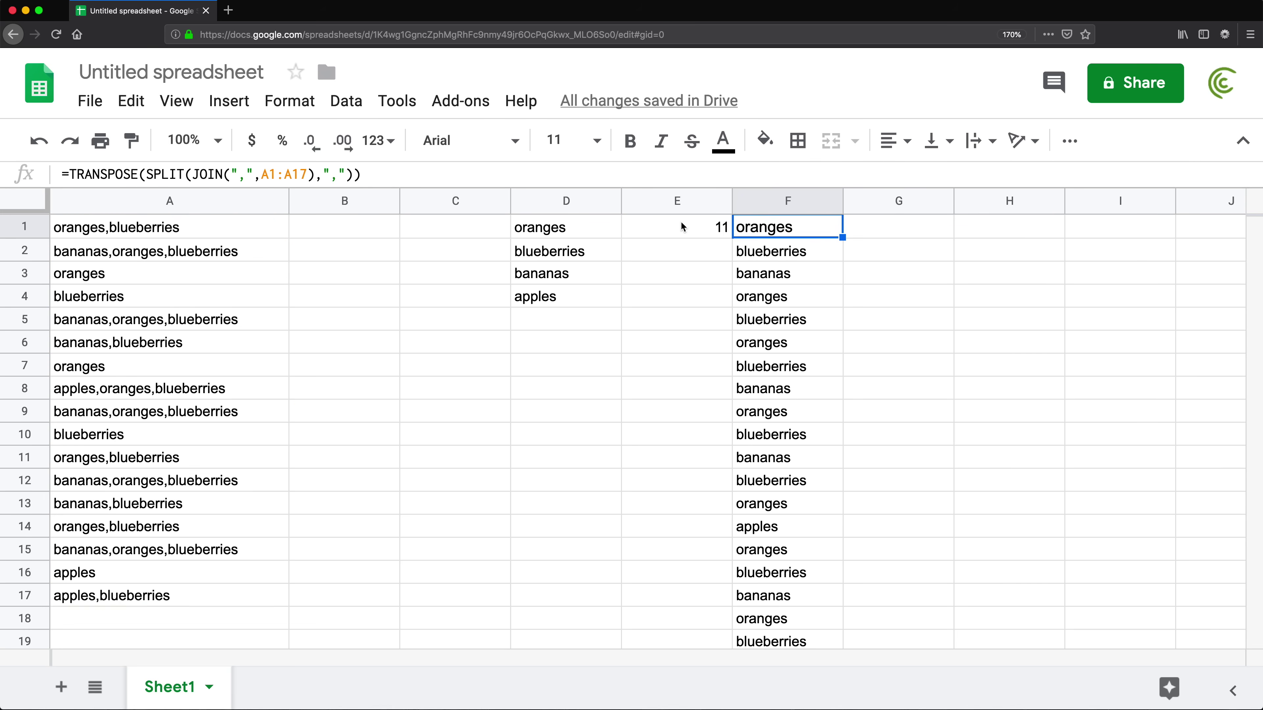
double_click(681, 223)
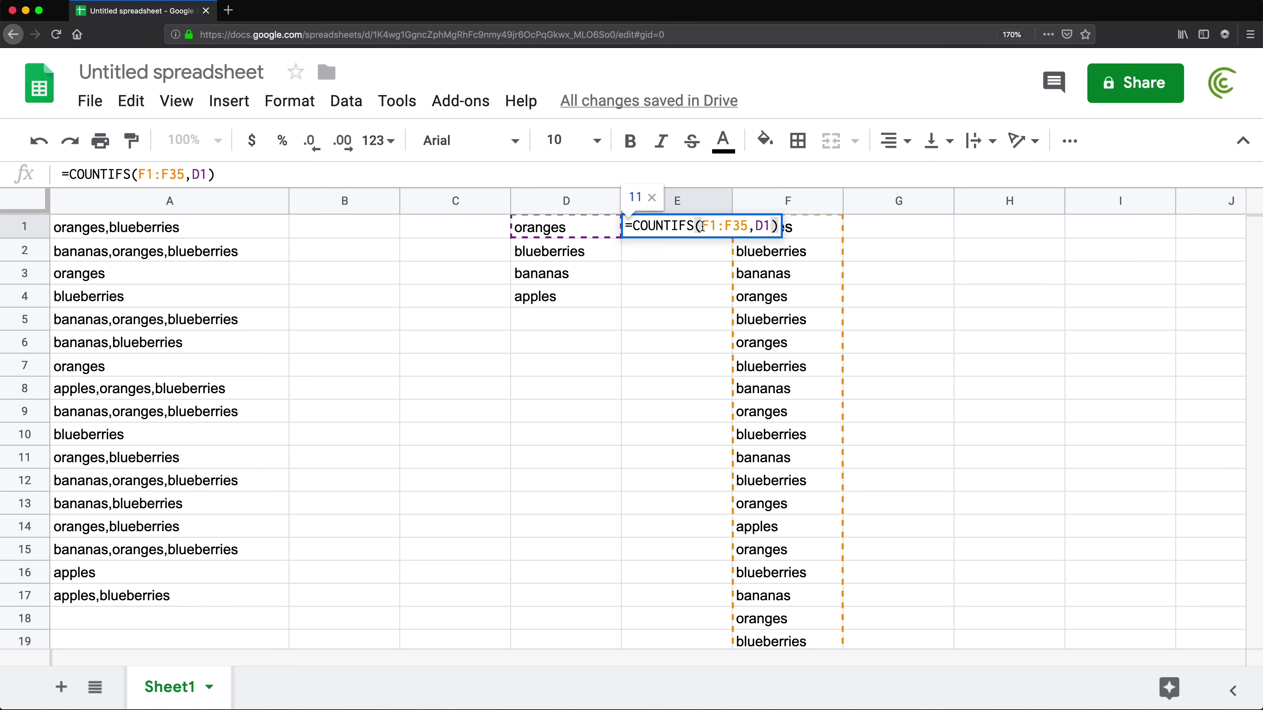
left_click_drag(701, 227, 749, 228)
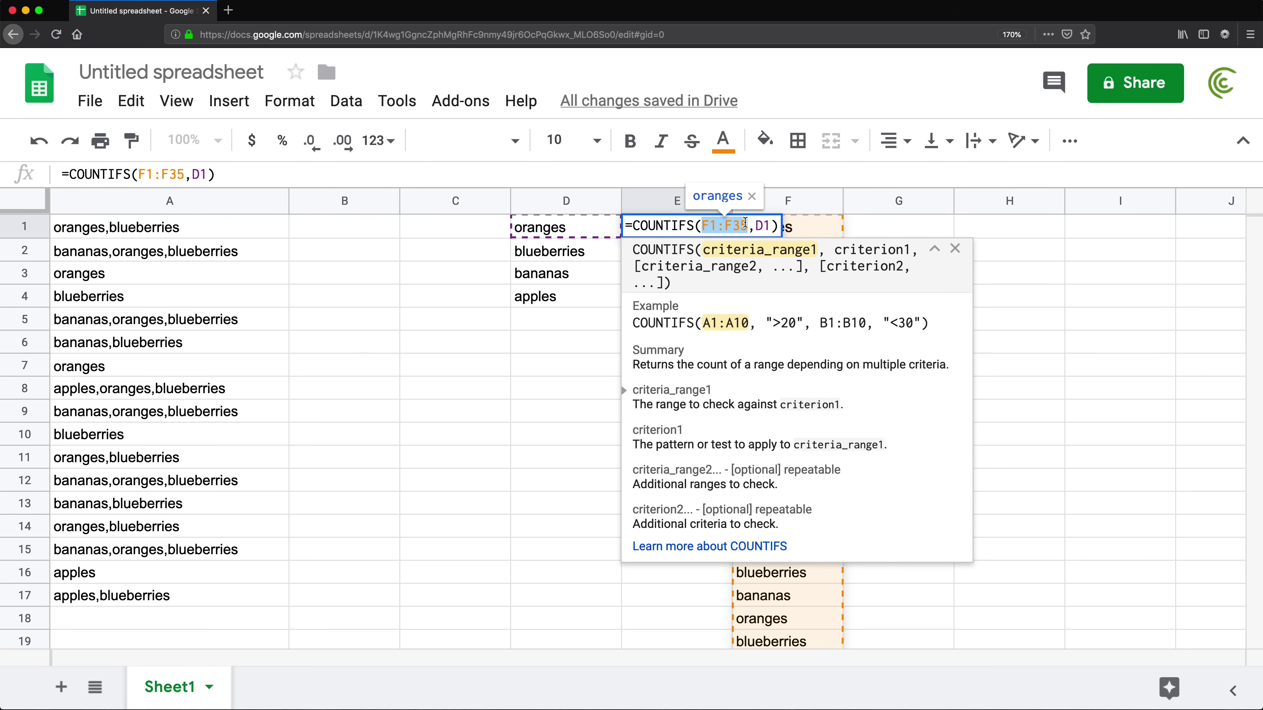
key("super+v")
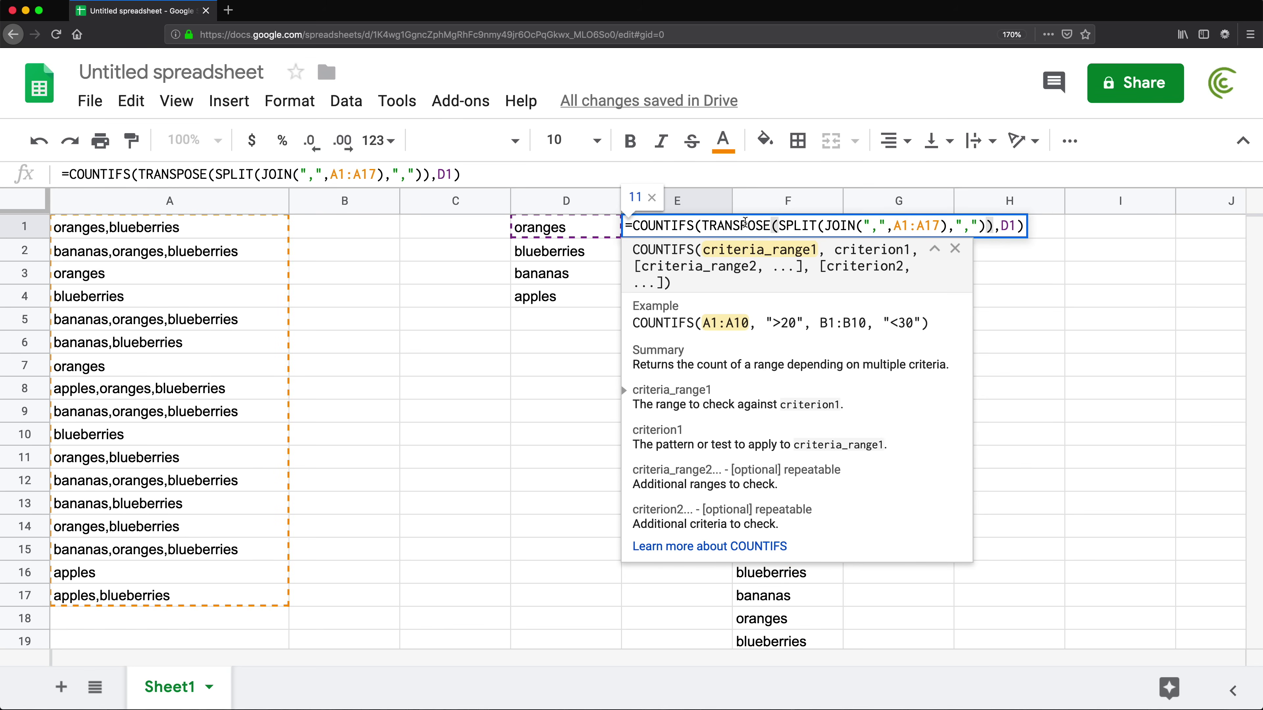
key("Return")
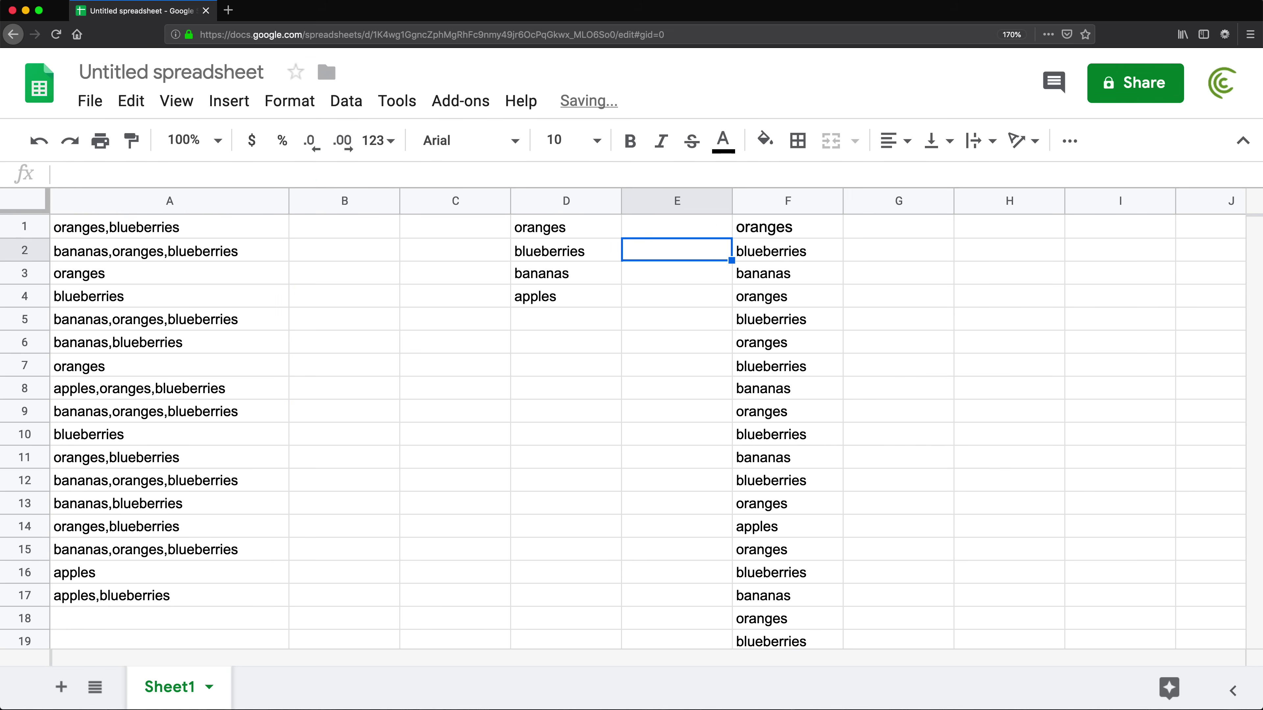
- Delete helper column F and confirm E1 still shows 11
right_click(786, 199)
left_click(886, 452)
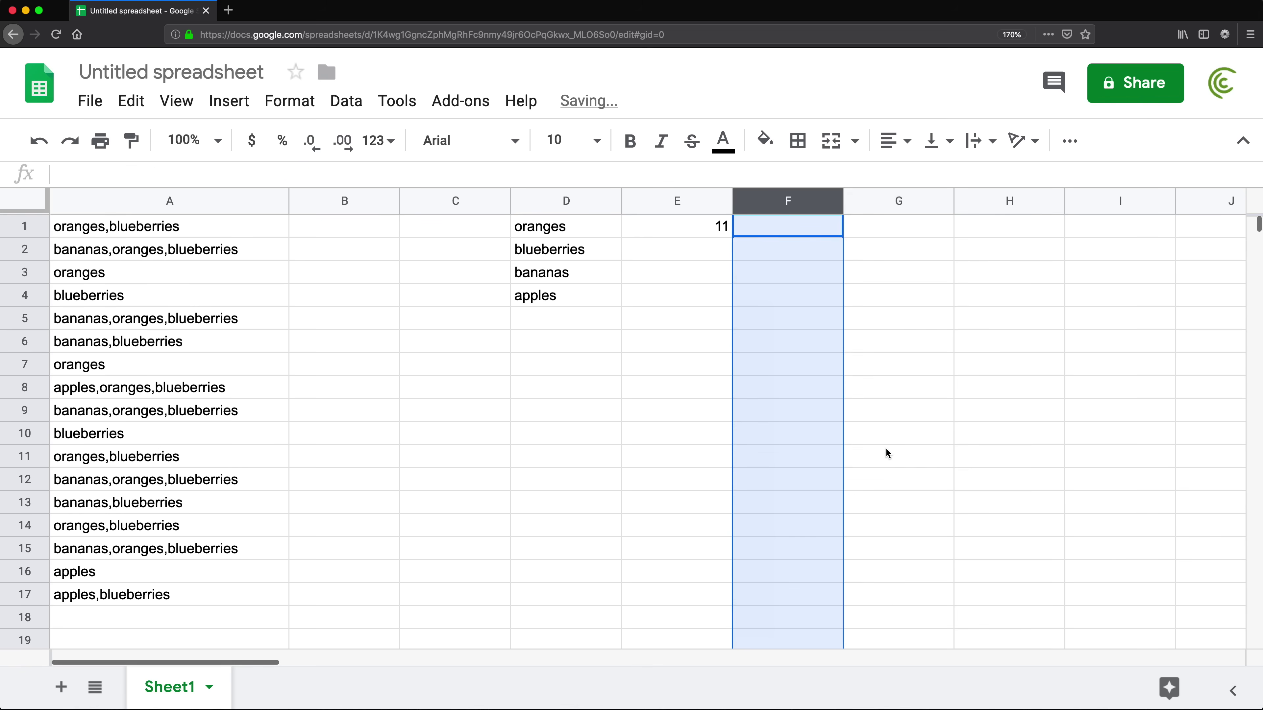
left_click(699, 228)
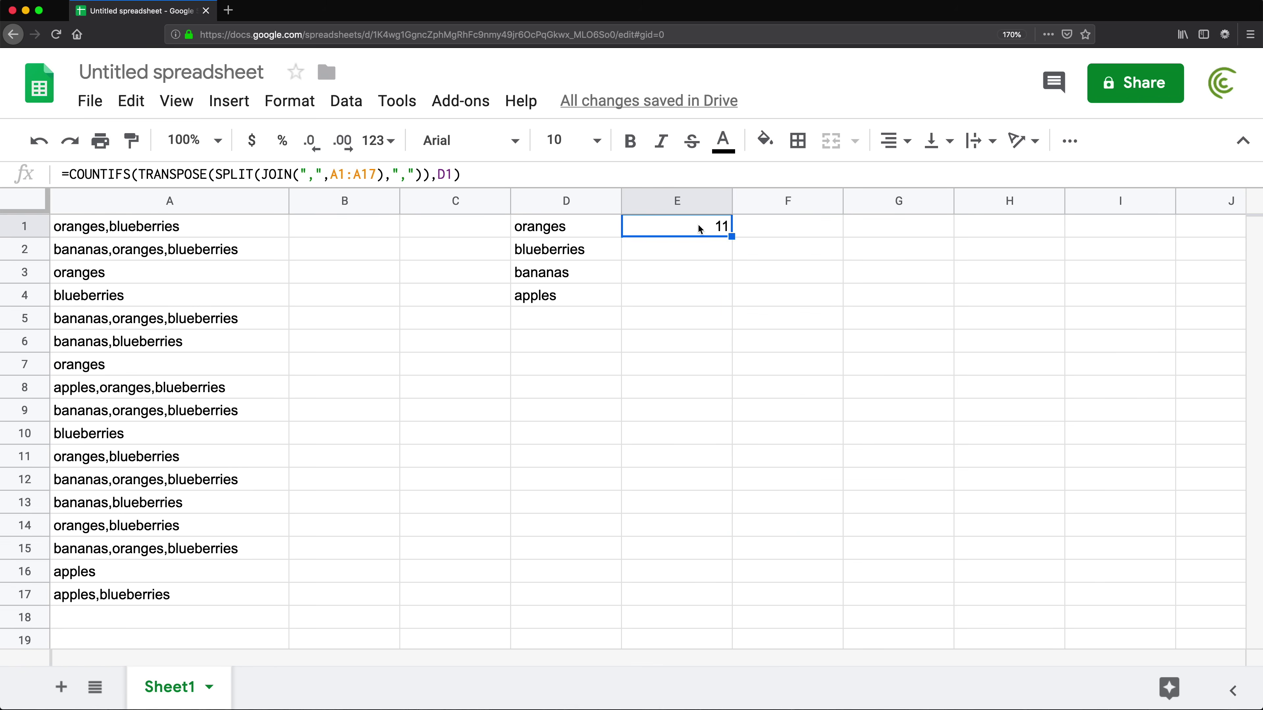
double_click(699, 231)
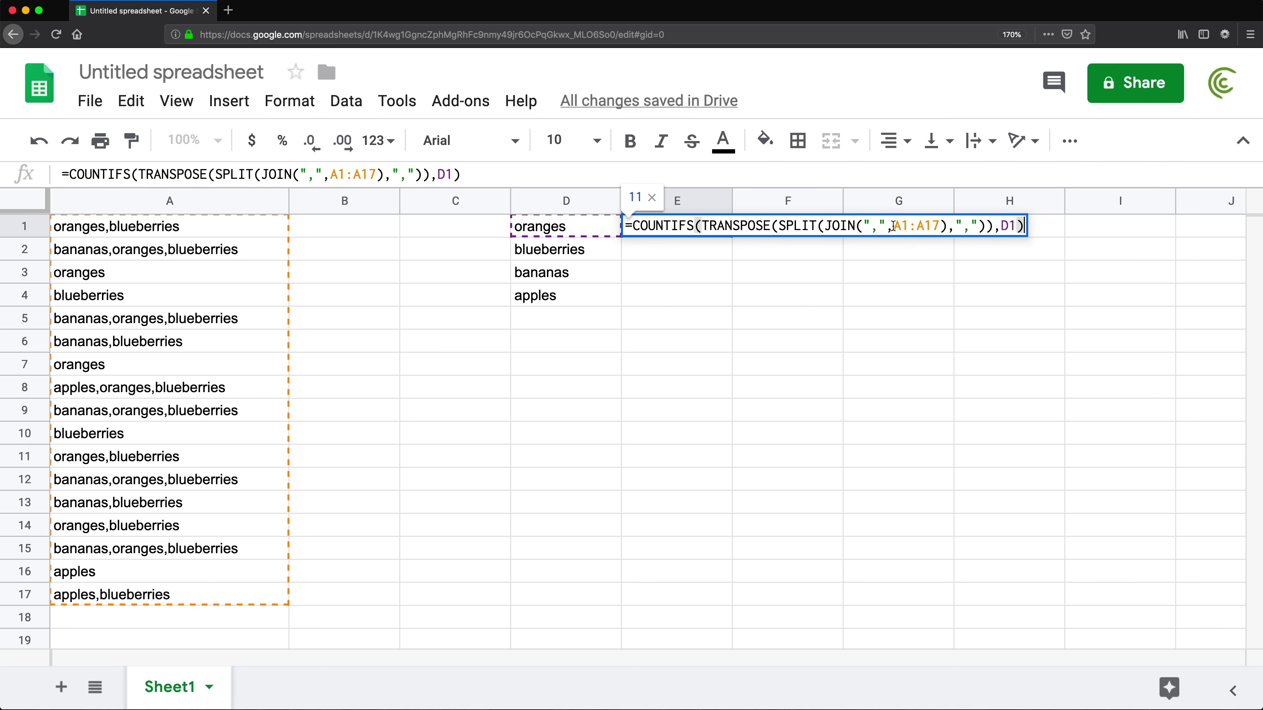
- Lock E1's range as $A$1:$A$17 and fill the count formula down to E4
left_click_drag(894, 226, 947, 225)
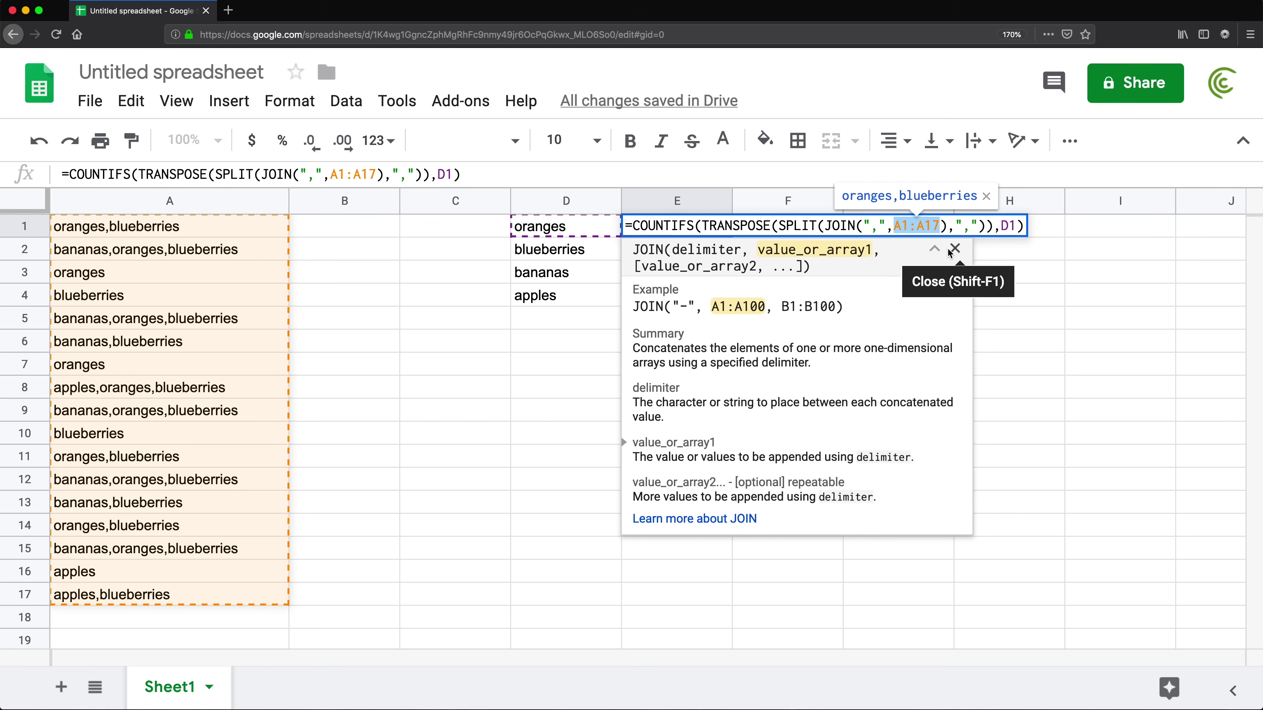
key("F4")
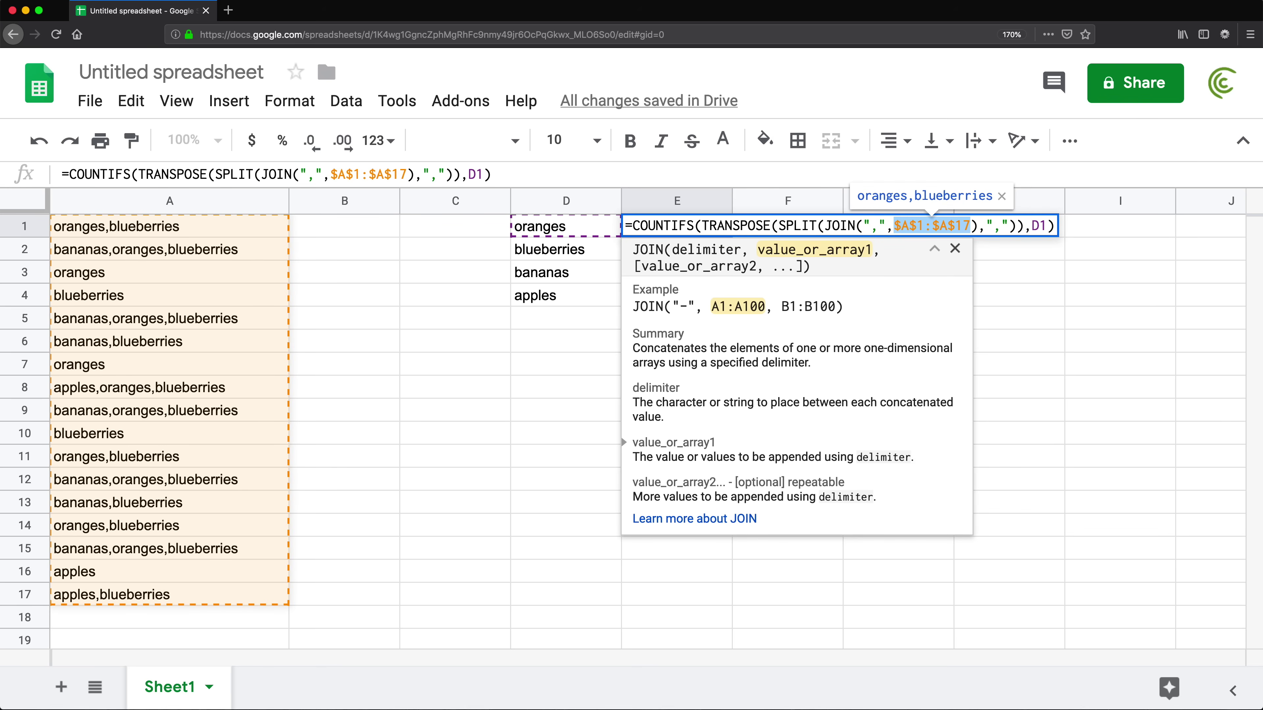
key("Return")
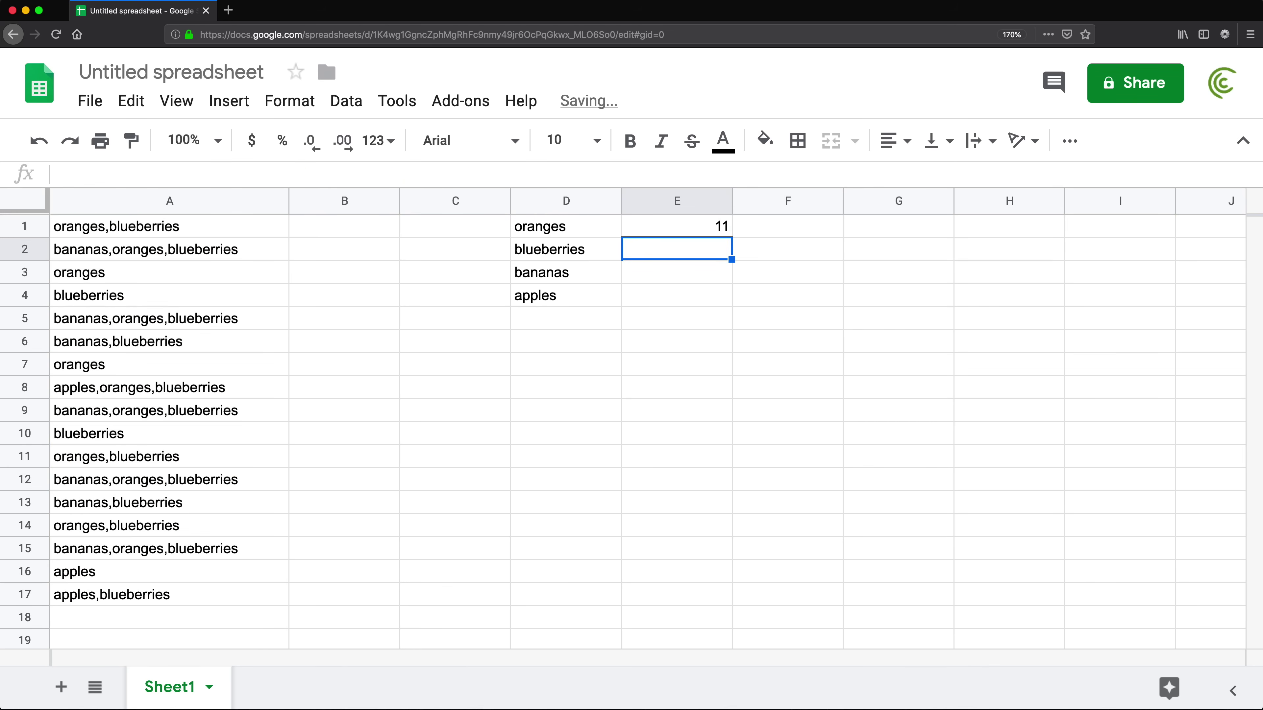
left_click(718, 230)
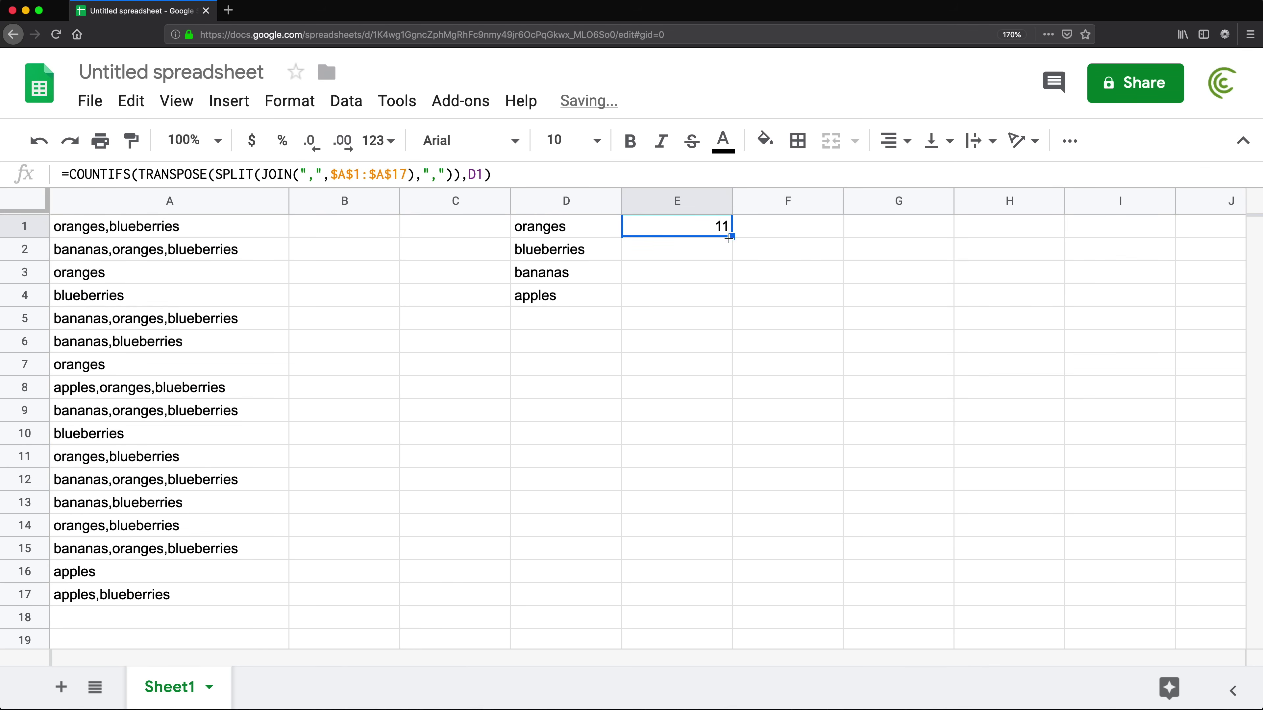
left_click_drag(731, 237, 728, 292)
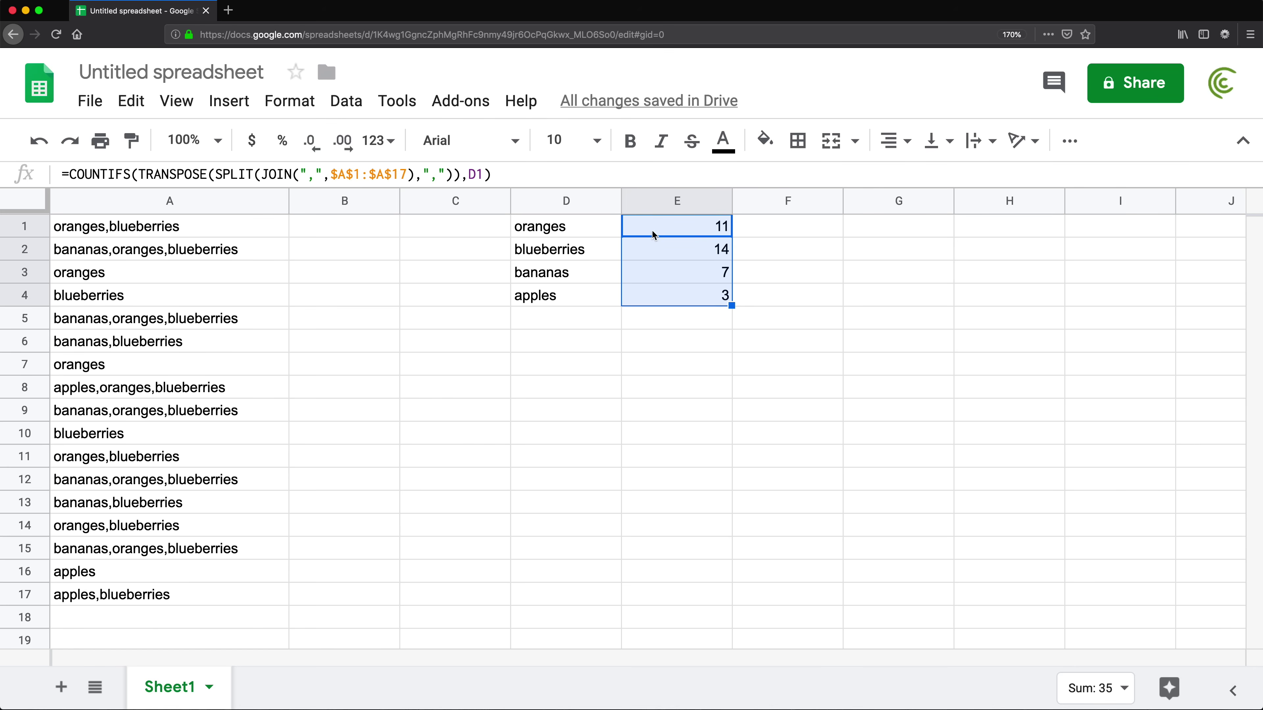
- Check E2:E4's counts (blueberries 14, bananas 7, apples 3) against the entries in column A
left_click(584, 258)
left_click(655, 276)
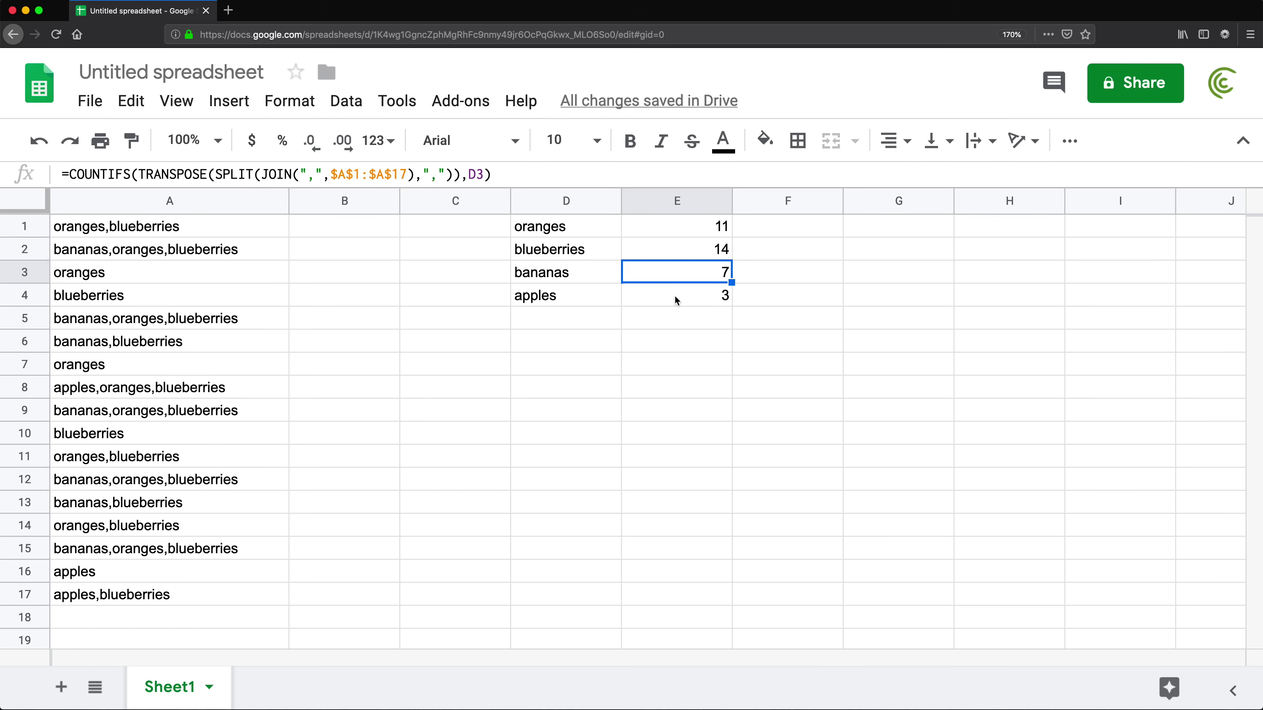
left_click(677, 300)
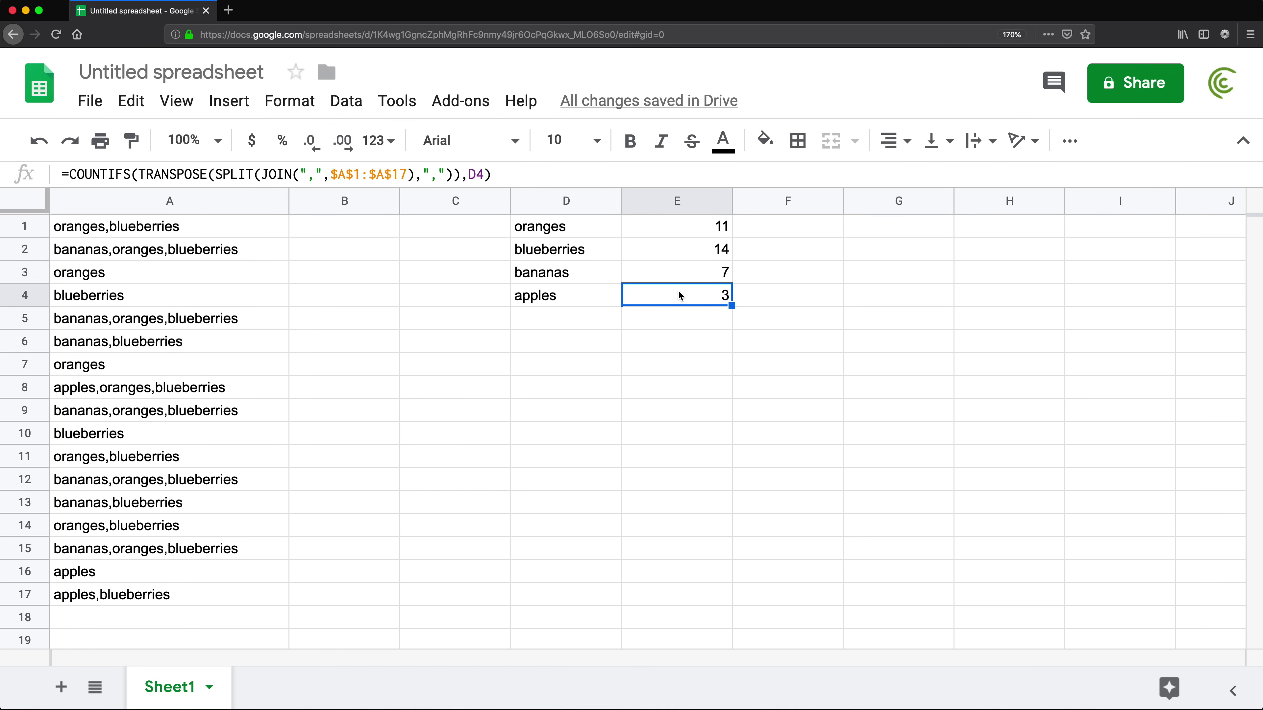
left_click_drag(138, 228, 192, 597)
left_click(578, 258)
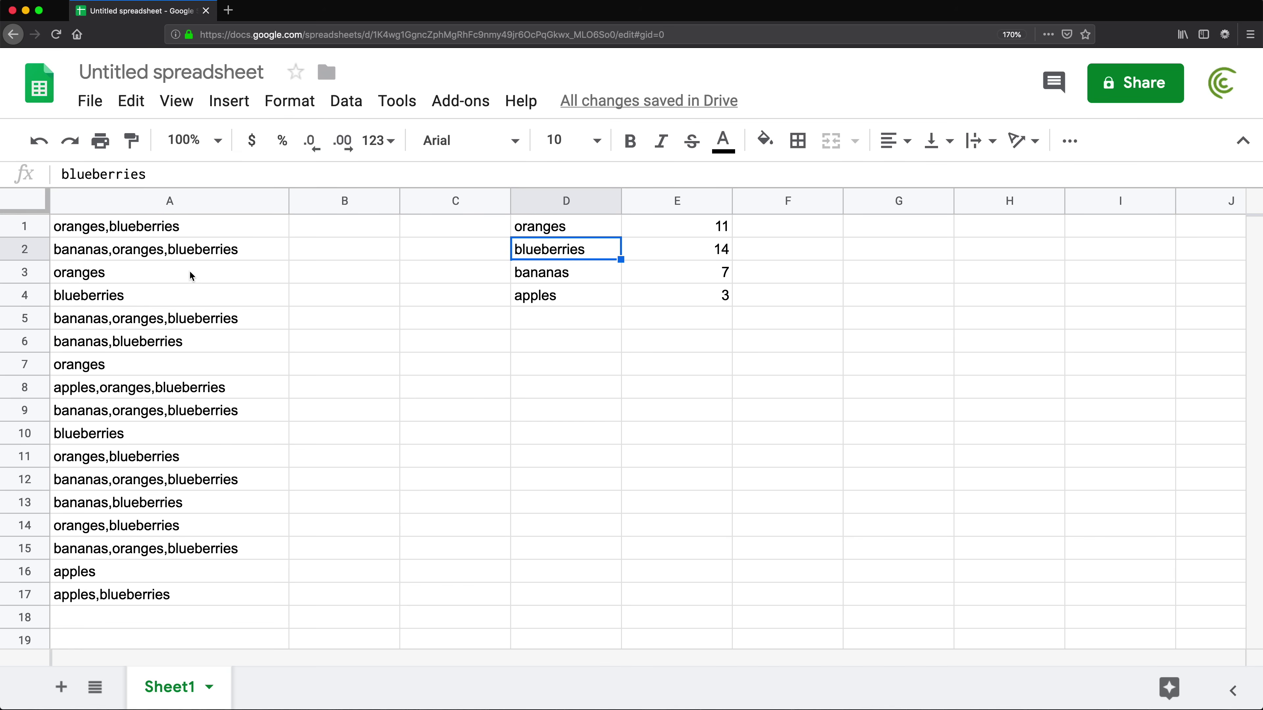
left_click(119, 619)
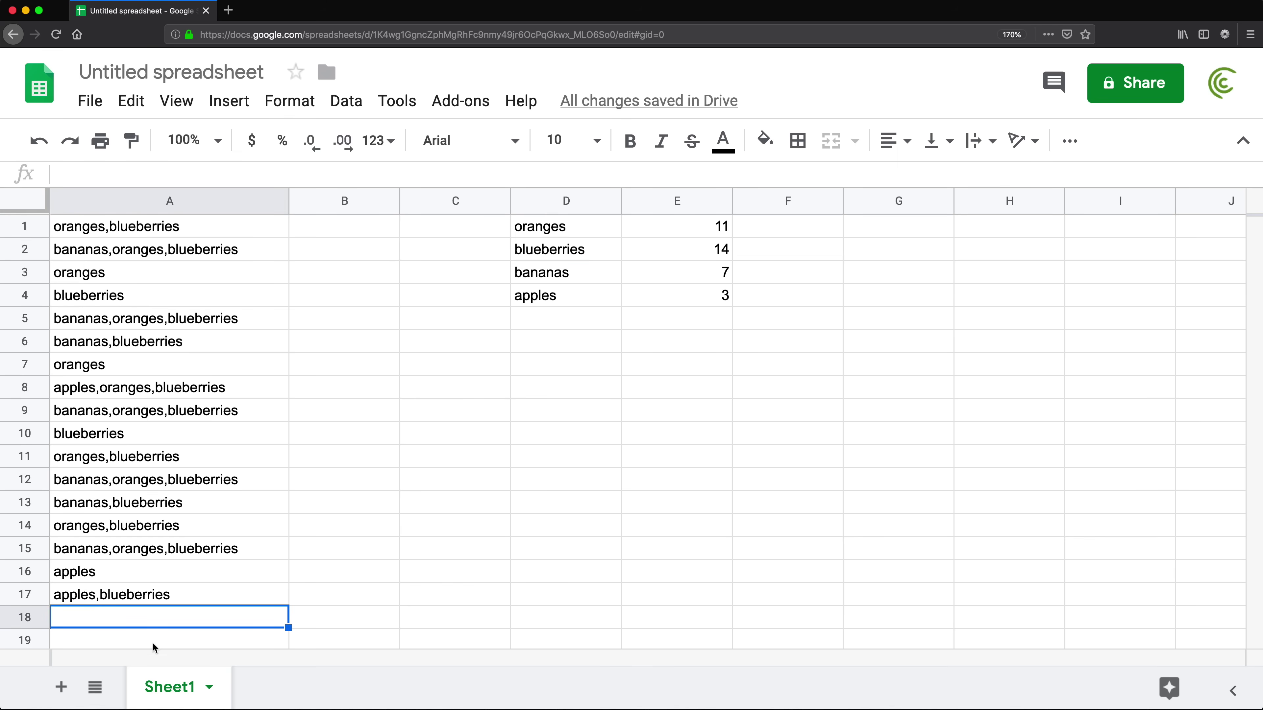
left_click(173, 230)
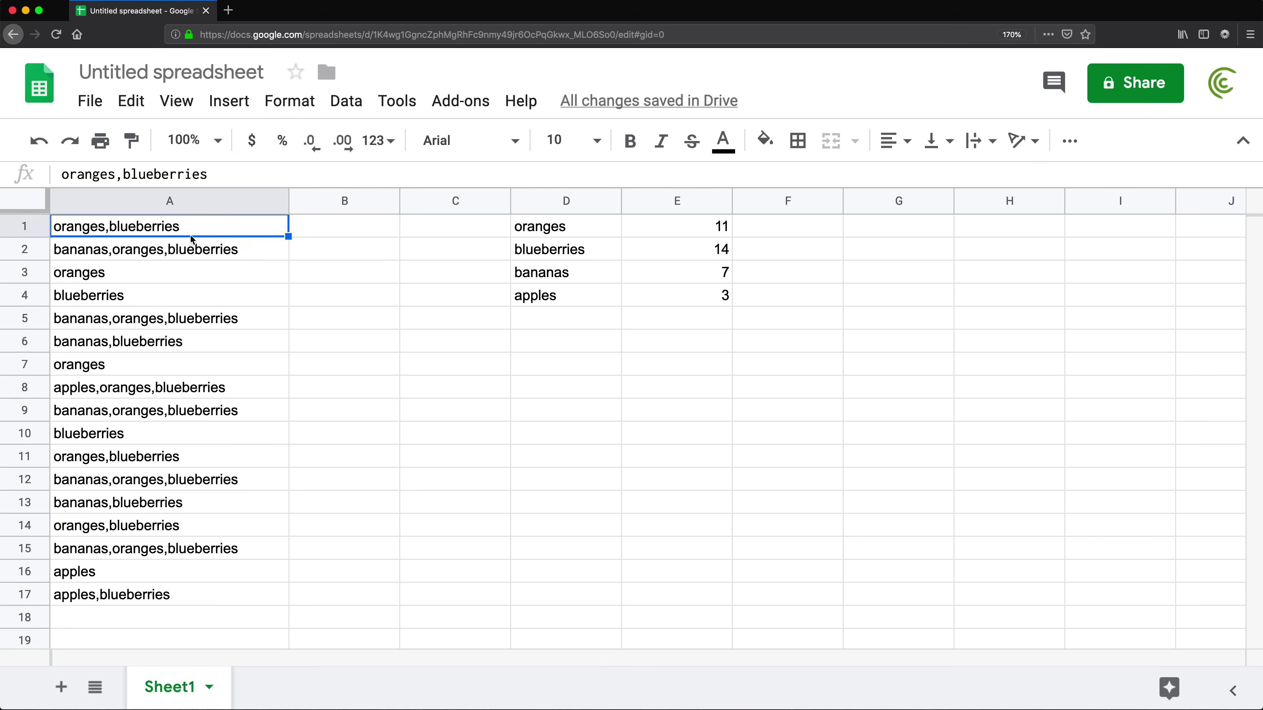
- Change E1's range from $A$1:$A$17 to $A$1:$A and refill it down to E4
left_click(682, 225)
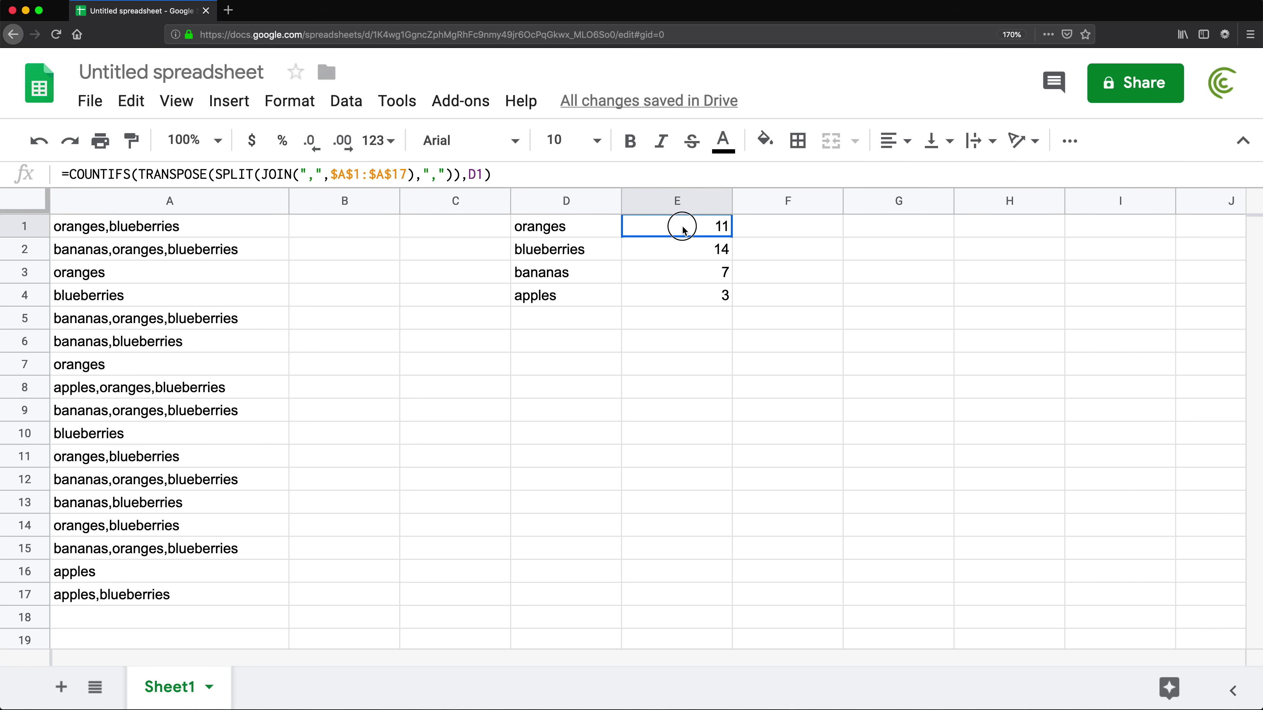
key("Return")
left_click(970, 225)
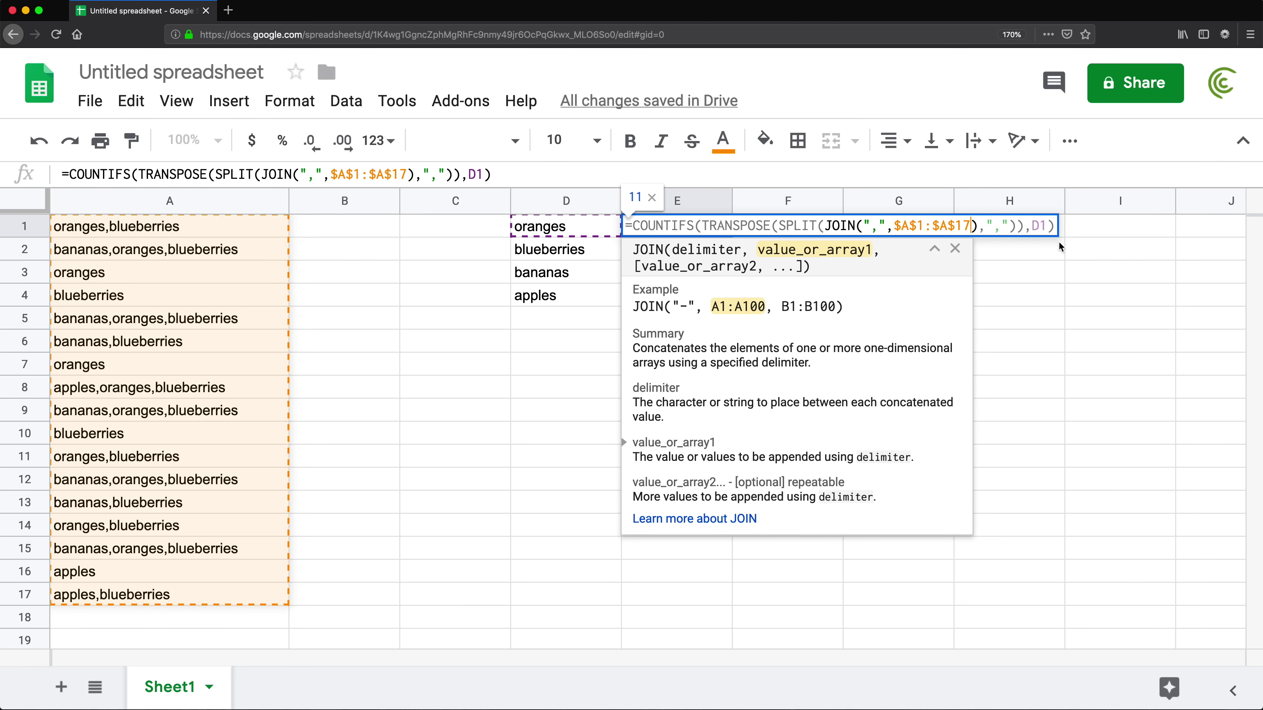
key("BackSpace")
key("BackSpace")
key("BackSpace")
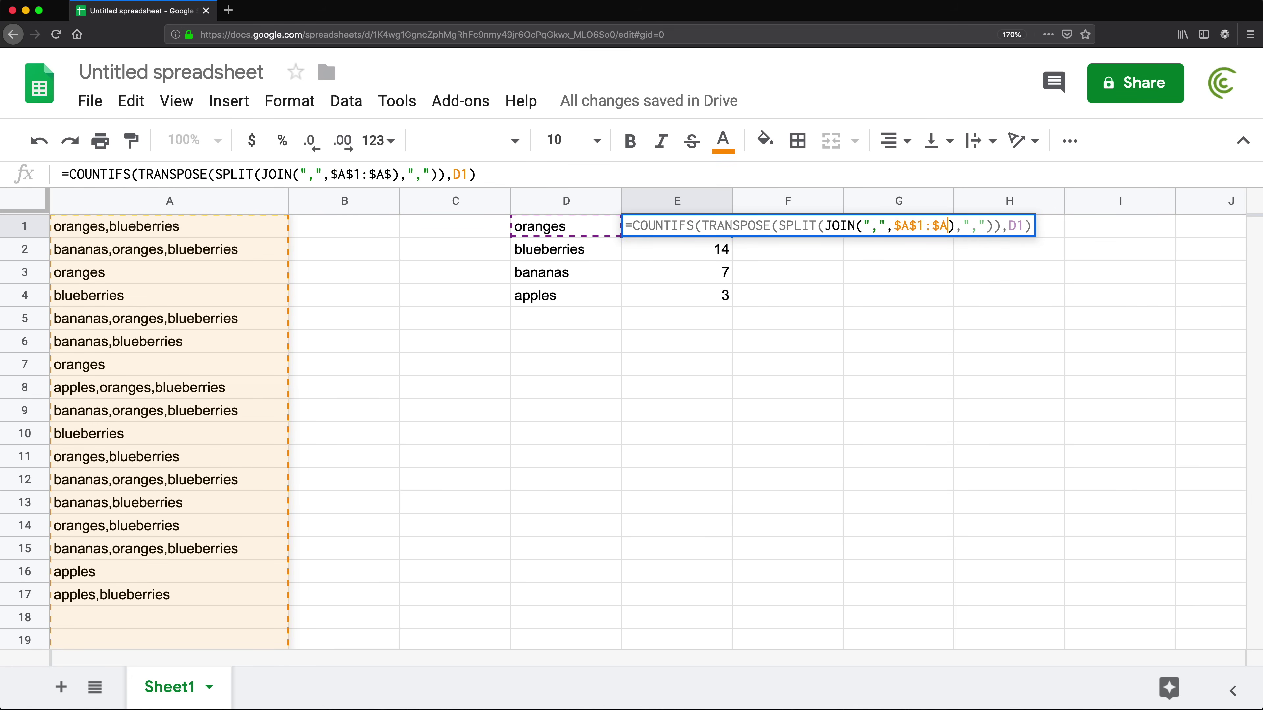
key("Return")
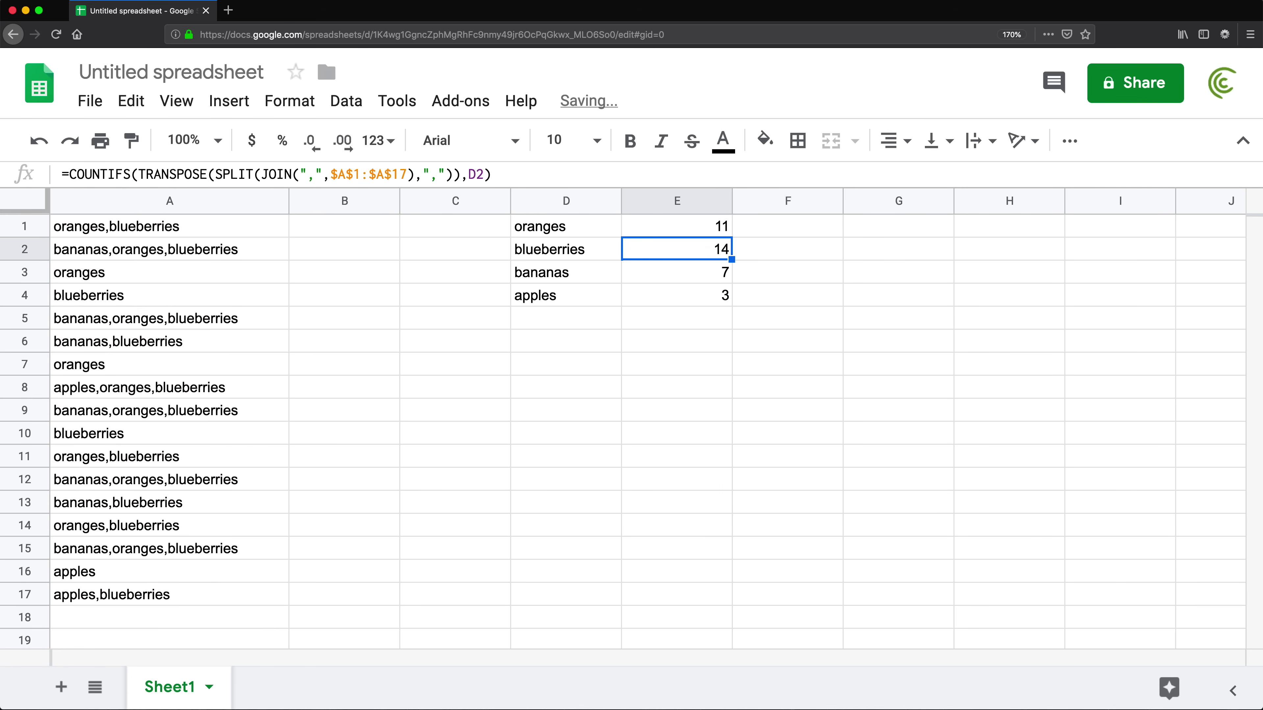
left_click(708, 233)
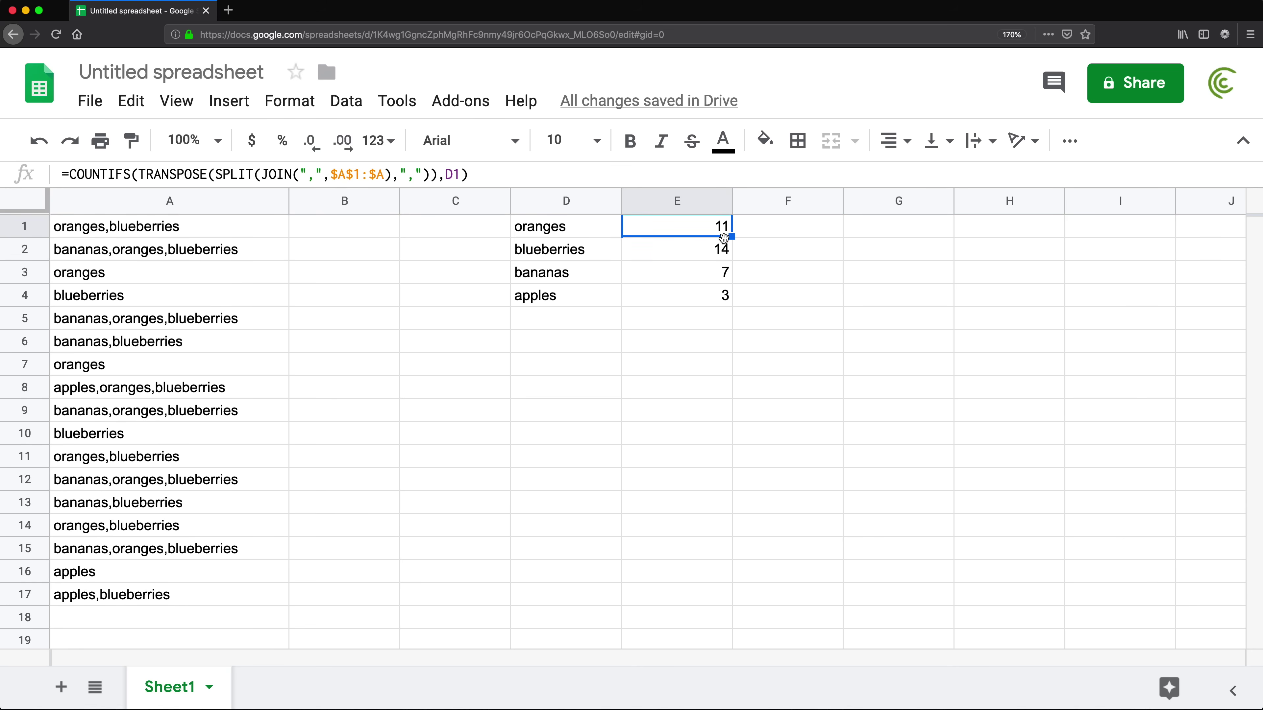
left_click_drag(731, 236, 730, 297)
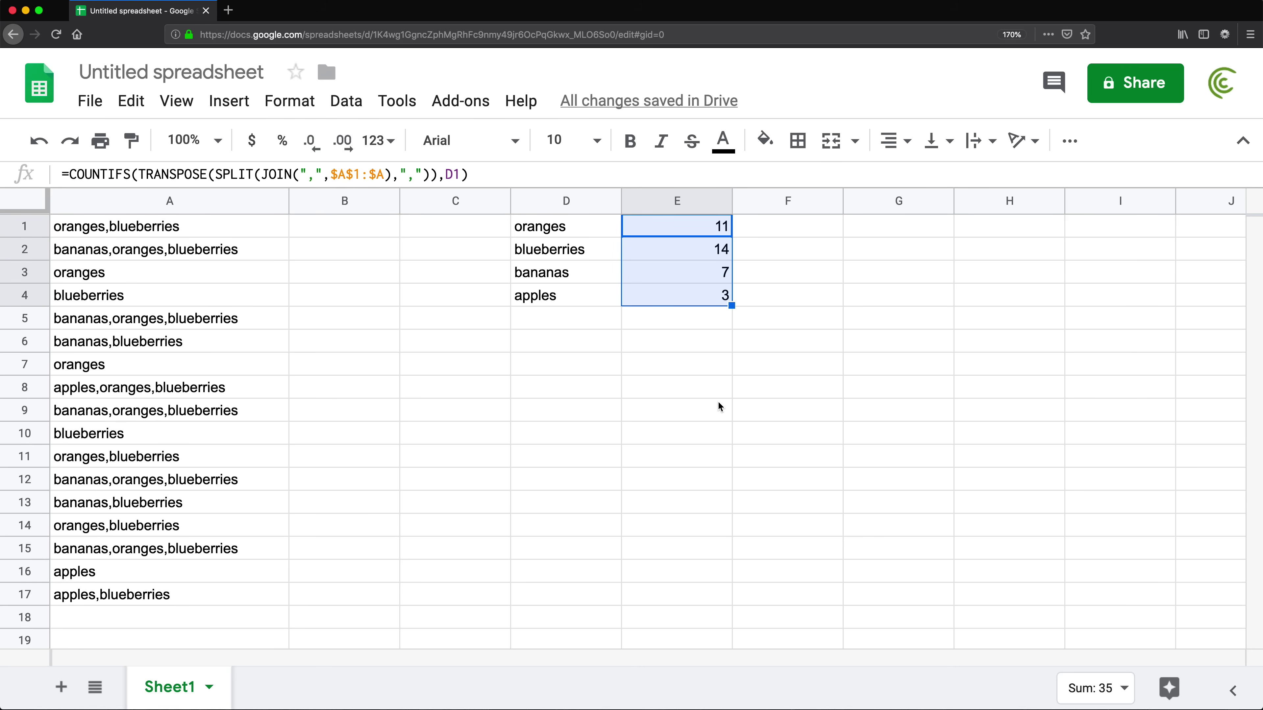
left_click(688, 234)
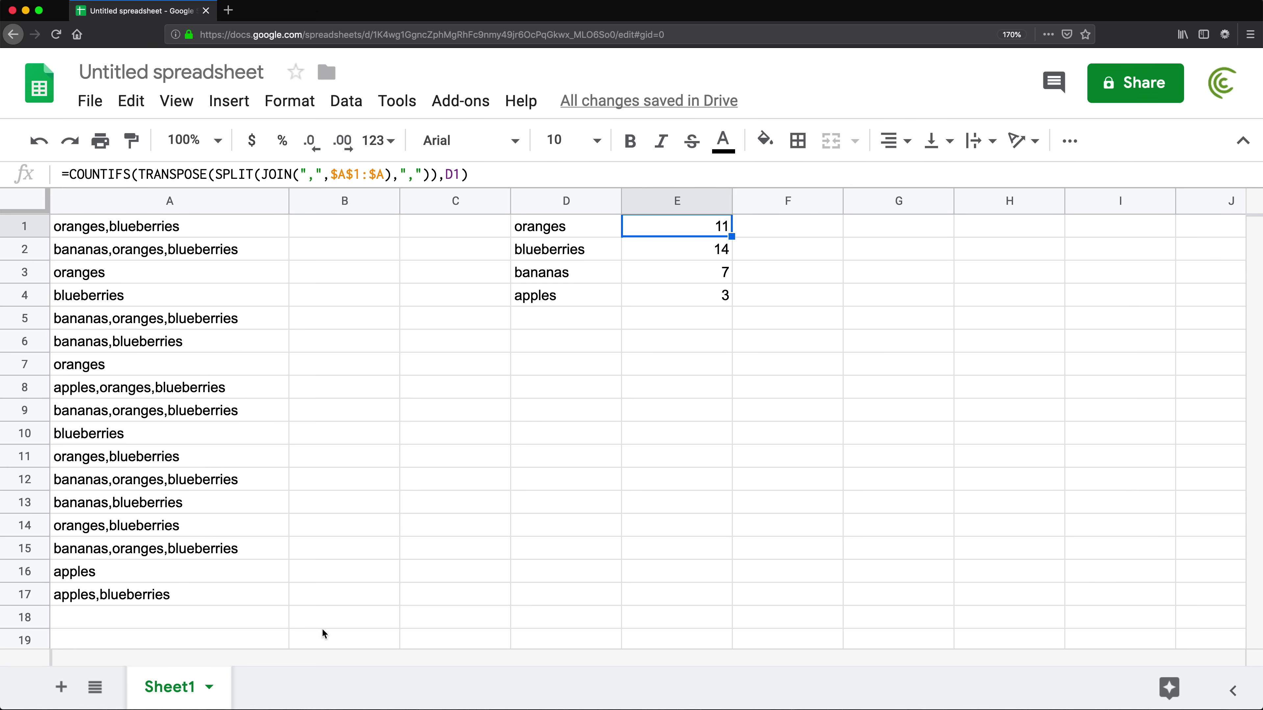
- Copy the oranges,blueberries entry from A11 into A18 and check the oranges and blueberries counts
left_click(89, 616)
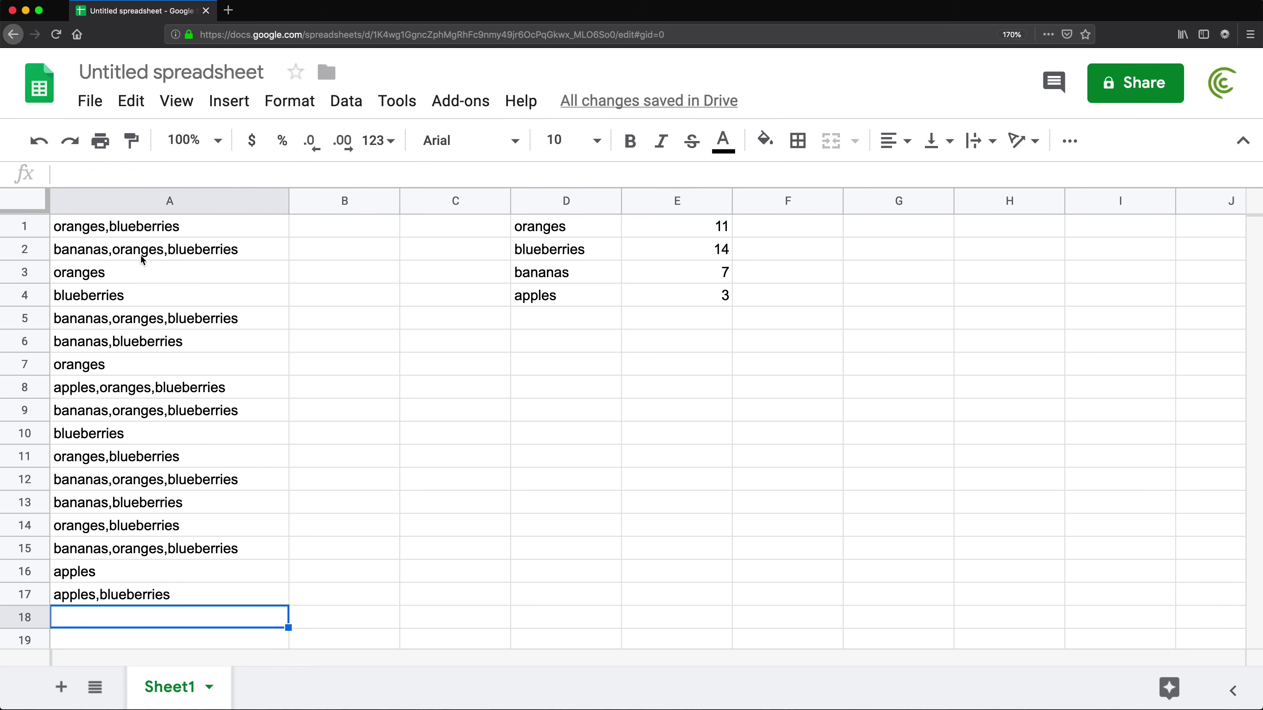
left_click(138, 458)
key("cmd+c")
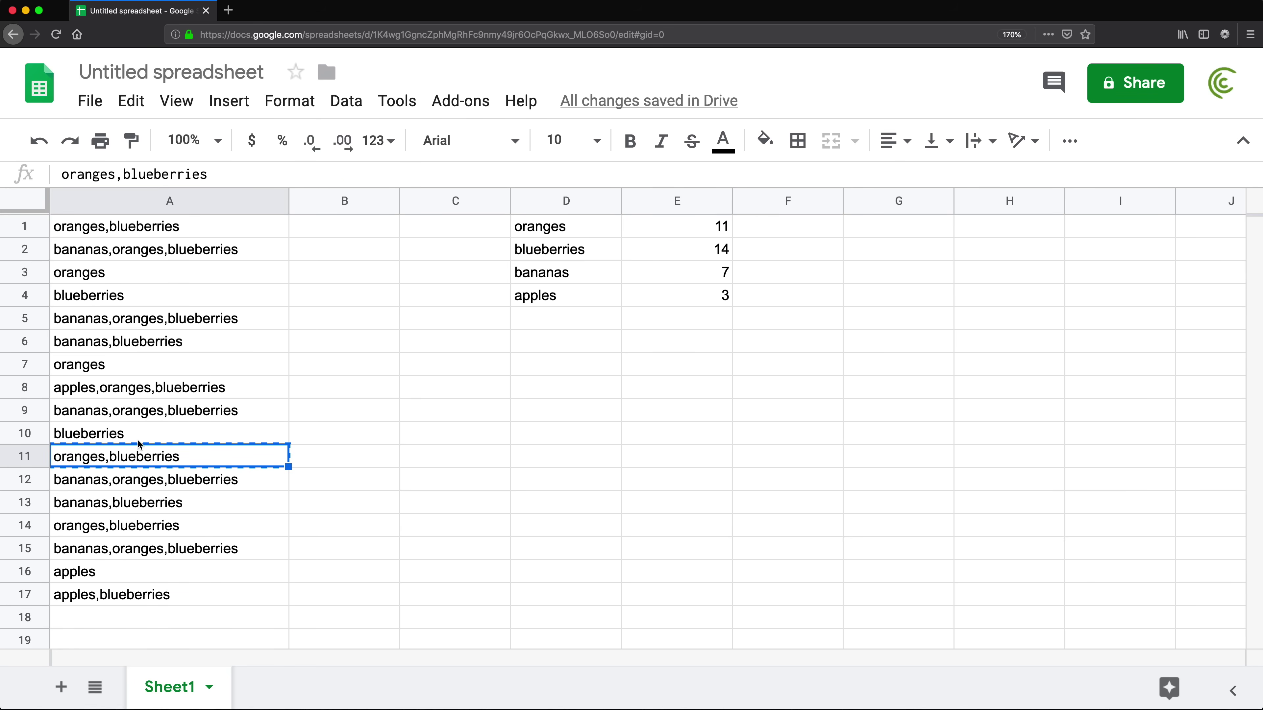
left_click(135, 616)
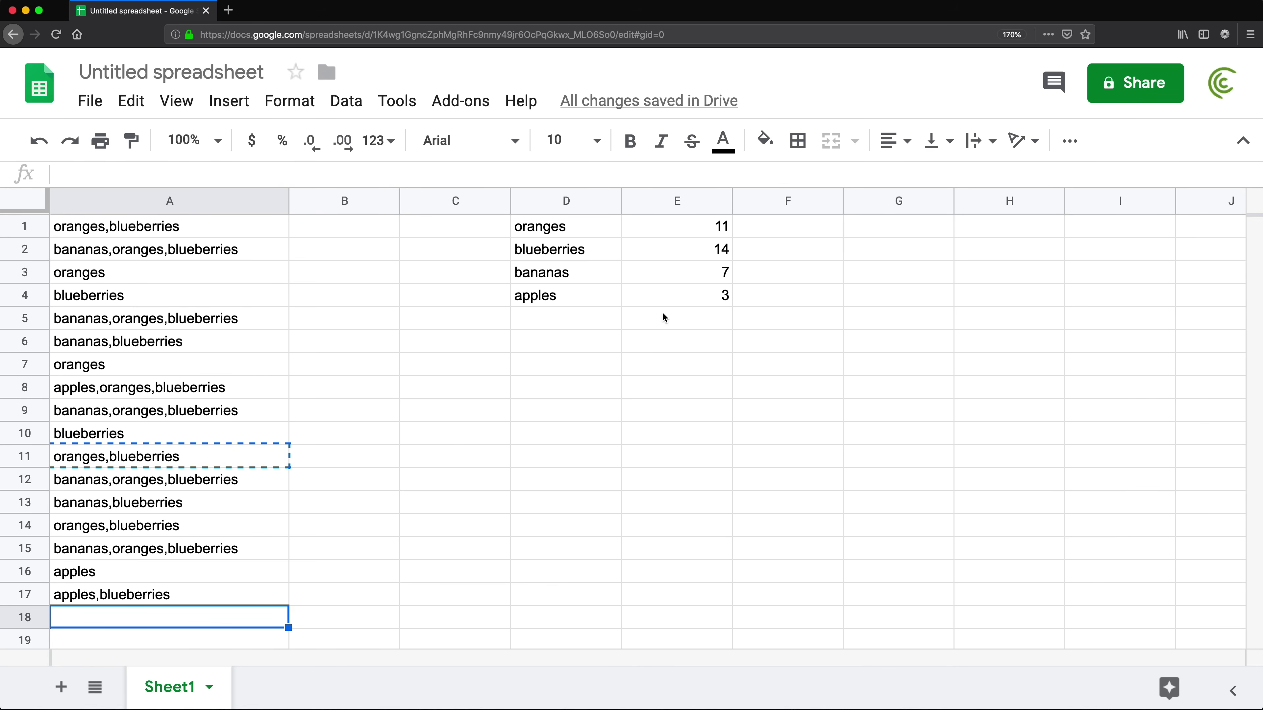
key("cmd+v")
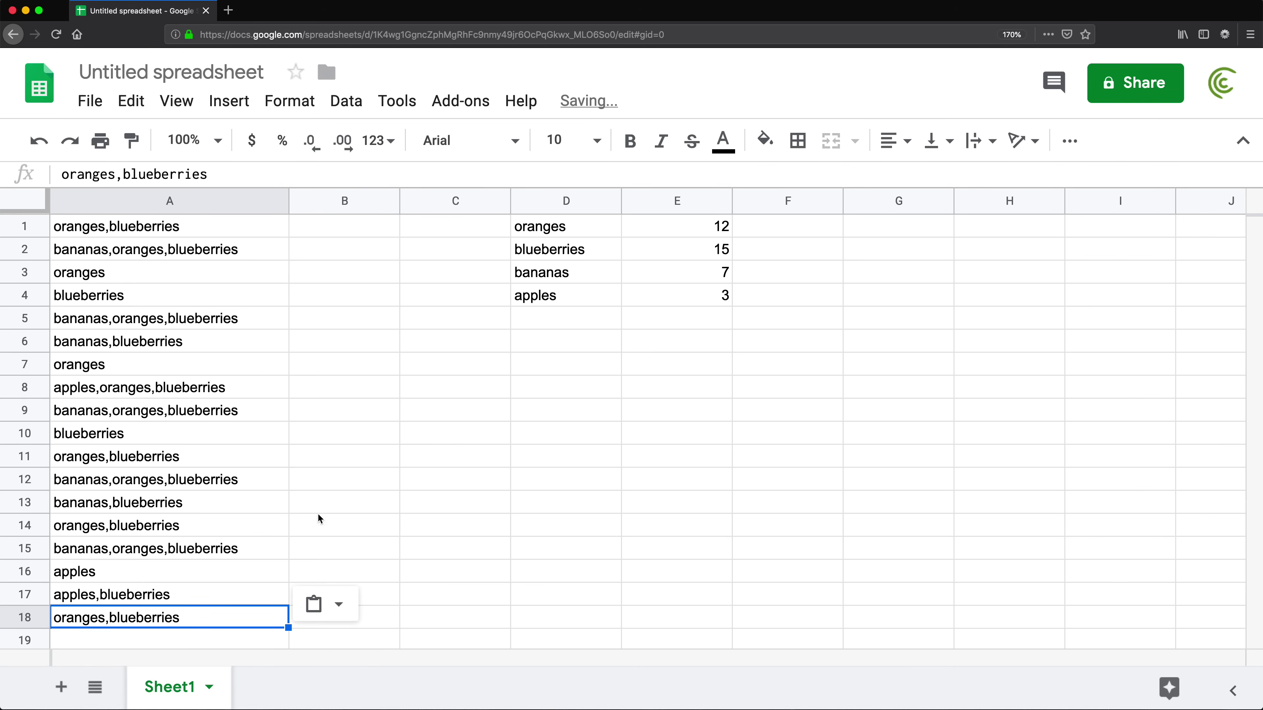
left_click(704, 233)
left_click(705, 250)
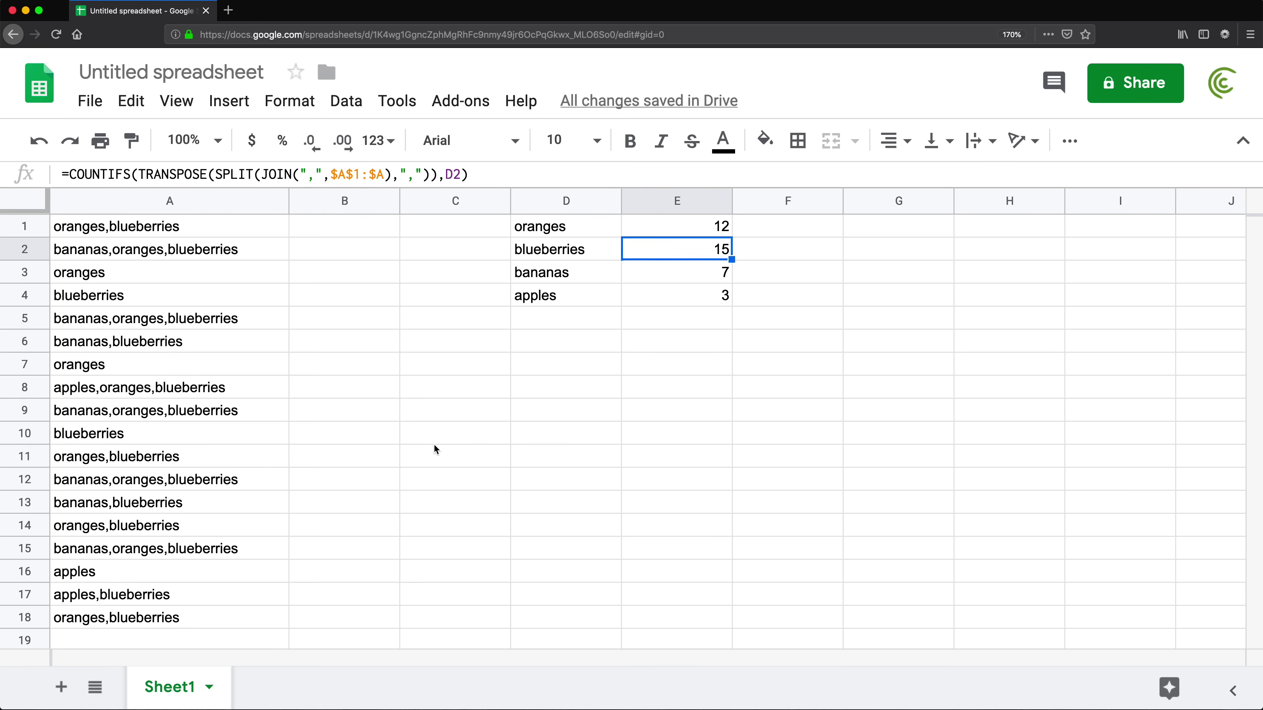
- Copy bananas,oranges,blueberries from A9 into A19, lifting counts to oranges 13, blueberries 16, bananas 8
left_click(206, 405)
key("cmd+c")
left_click(166, 637)
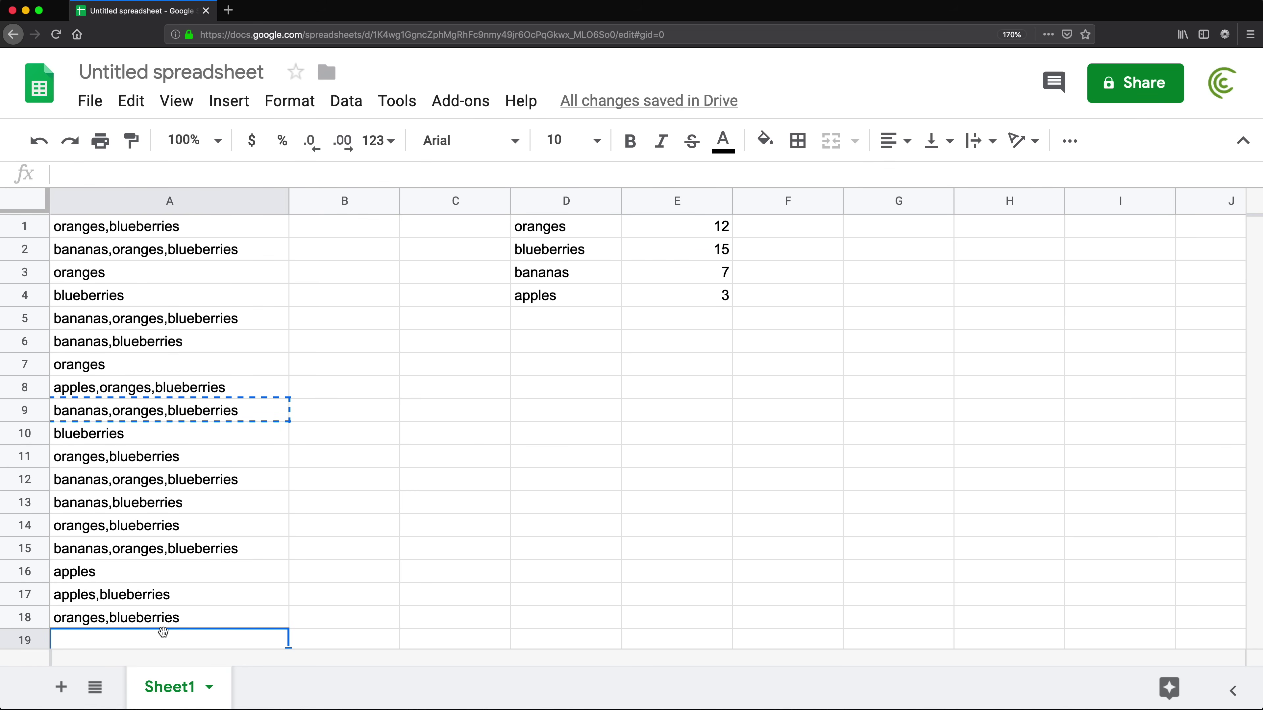
key("cmd+v")
left_click_drag(726, 225, 712, 273)
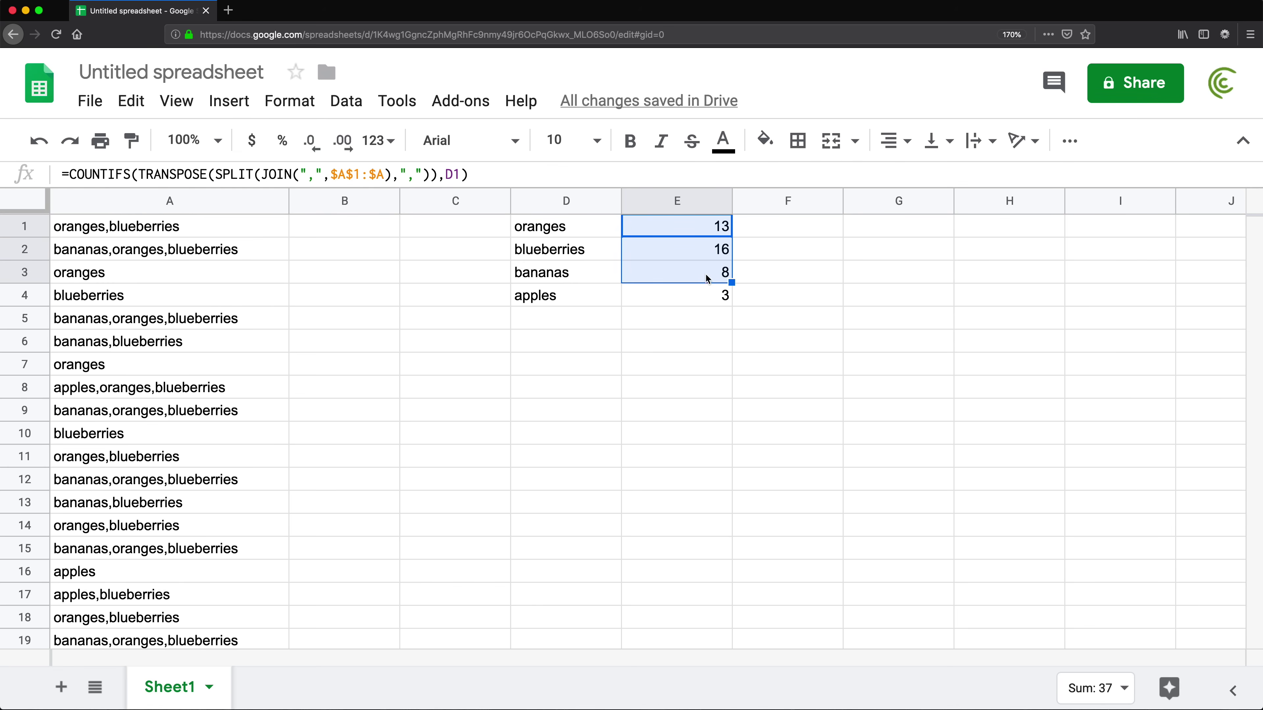
left_click_drag(609, 234, 676, 299)
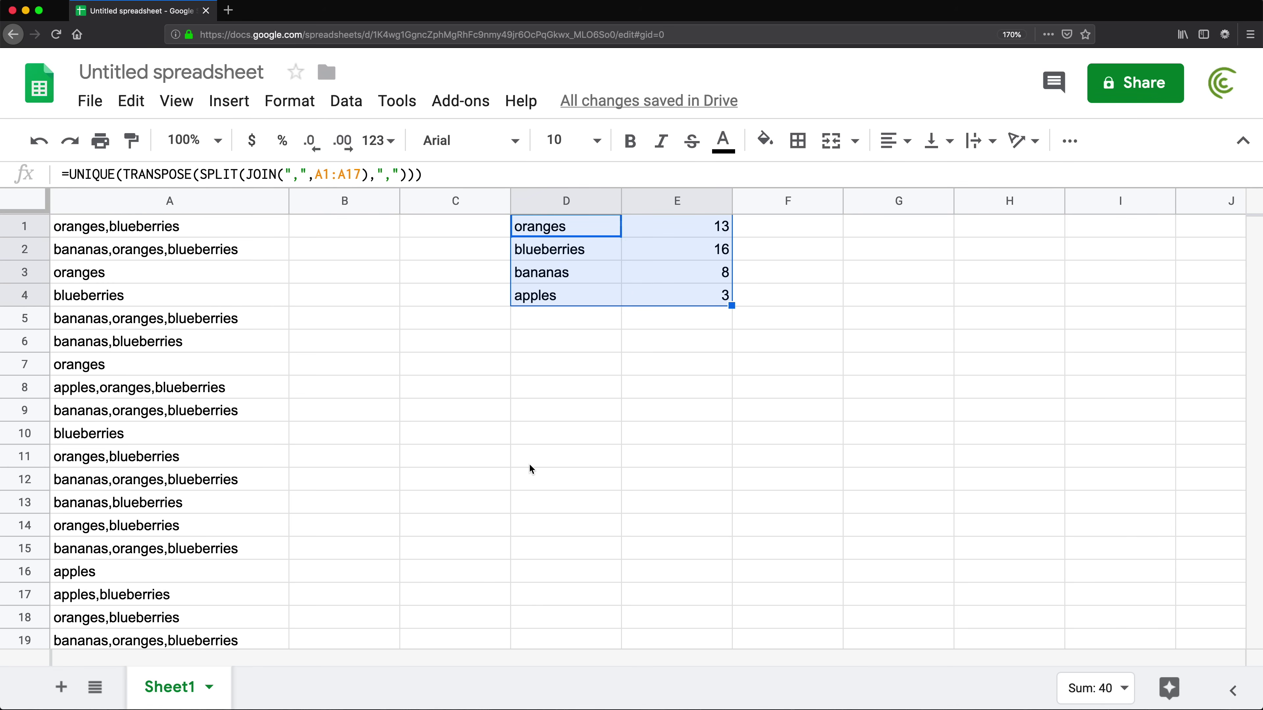
- Replace oranges with pears in A18 so it reads pears,blueberries and oranges drops to 12
scroll(114, 602, "down", 1)
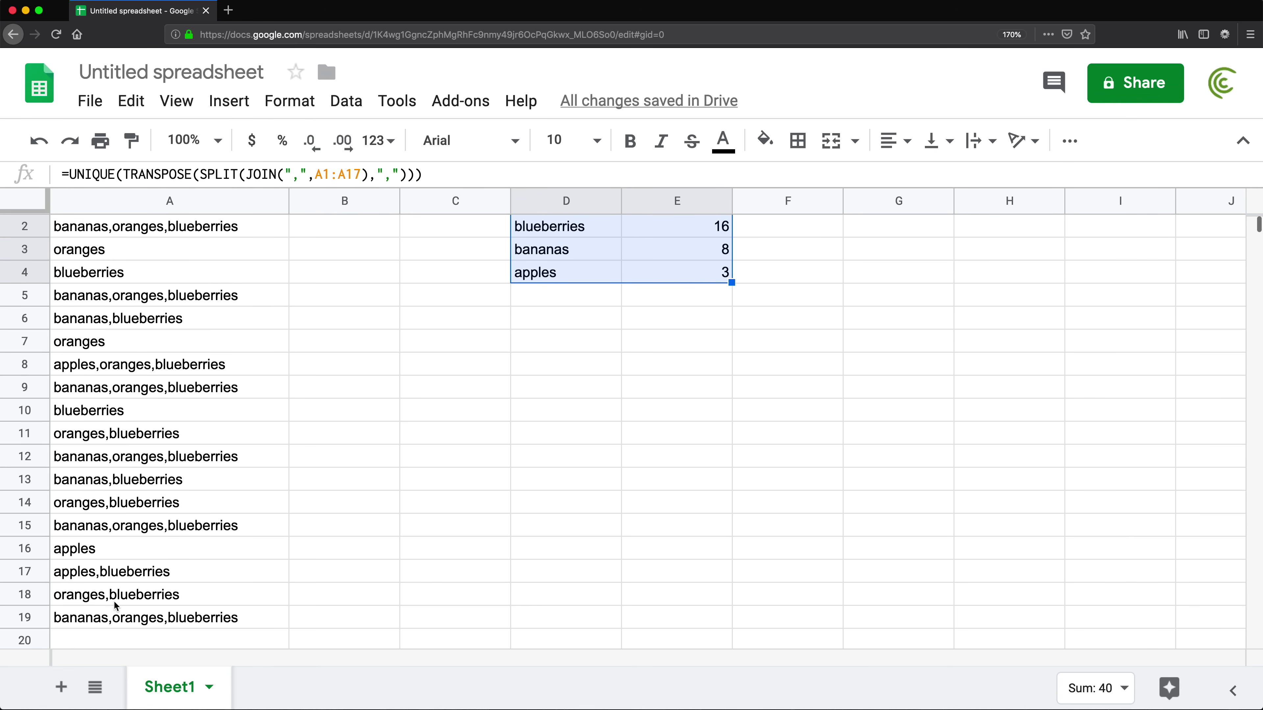
scroll(113, 602, "up", 1)
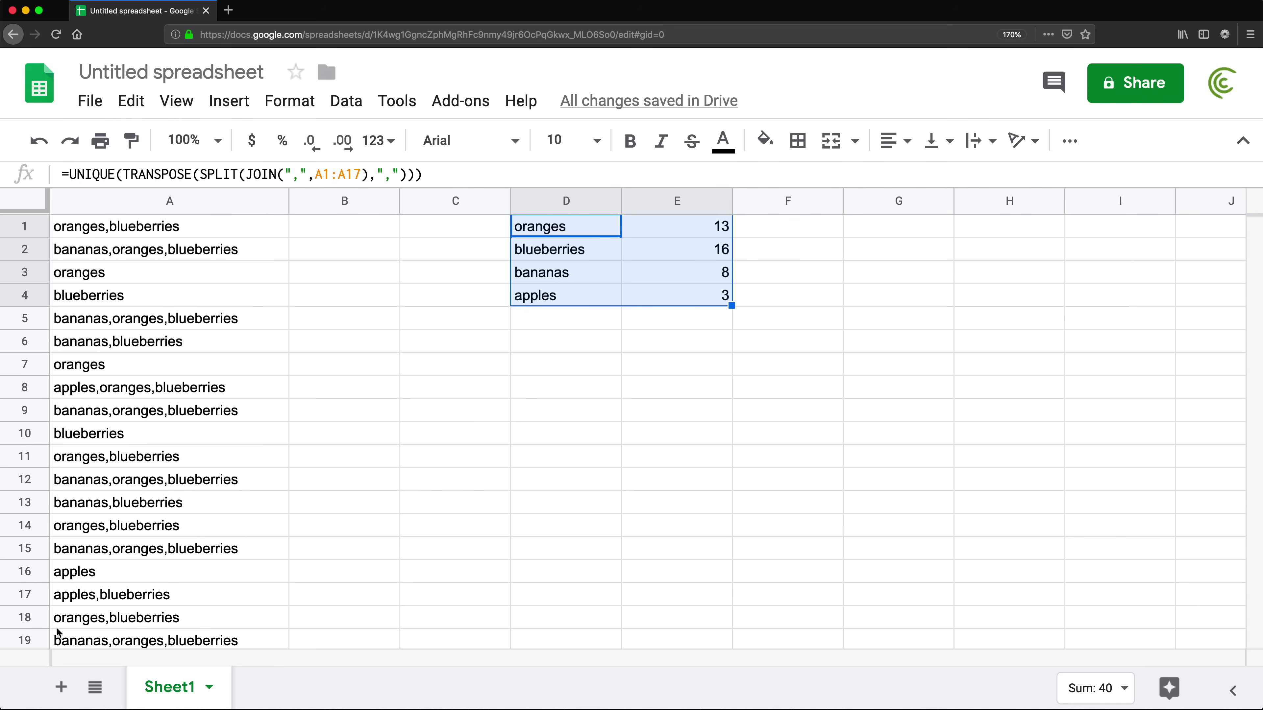
left_click(80, 618)
double_click(81, 618)
double_click(82, 618)
type("pears")
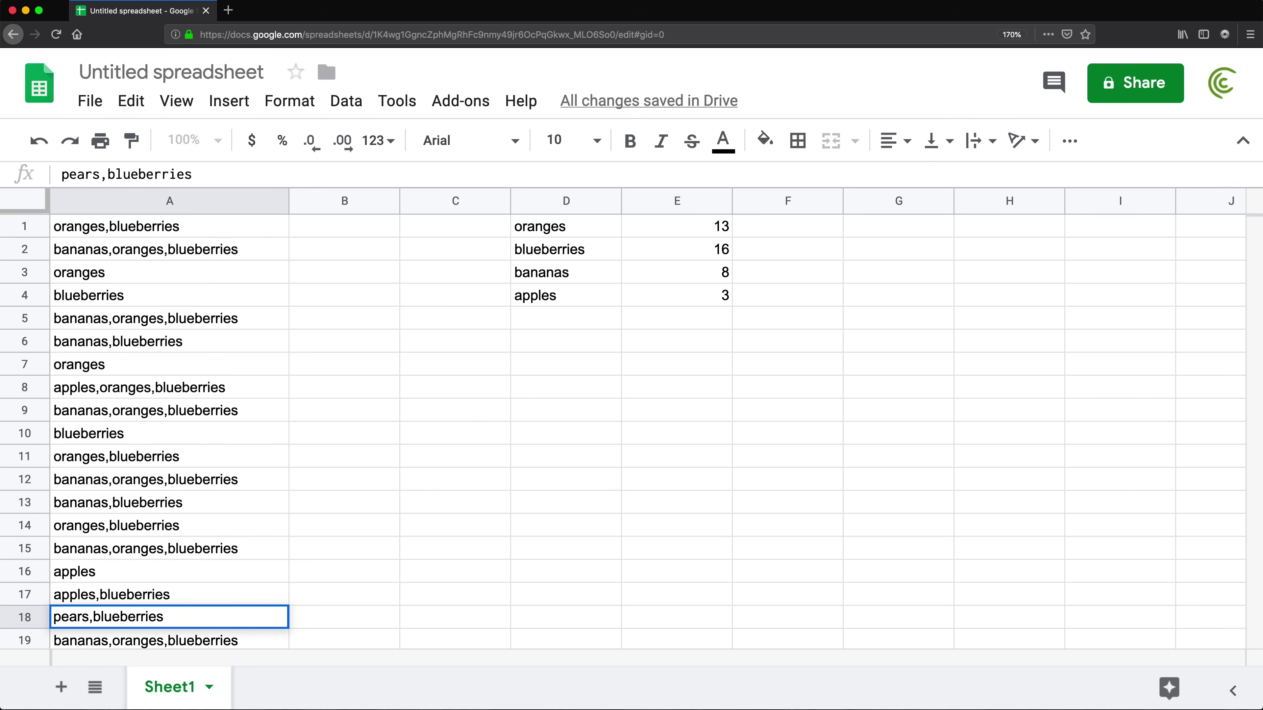
key("Return")
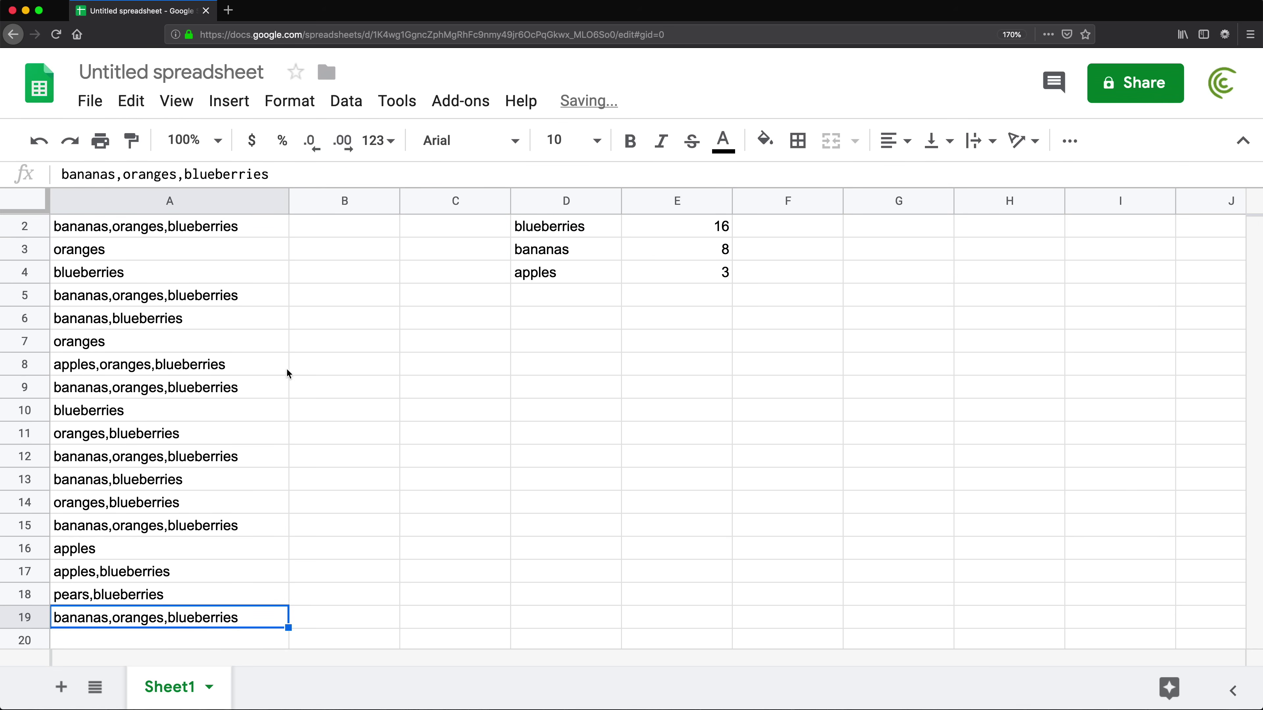
scroll(204, 418, "up", 1)
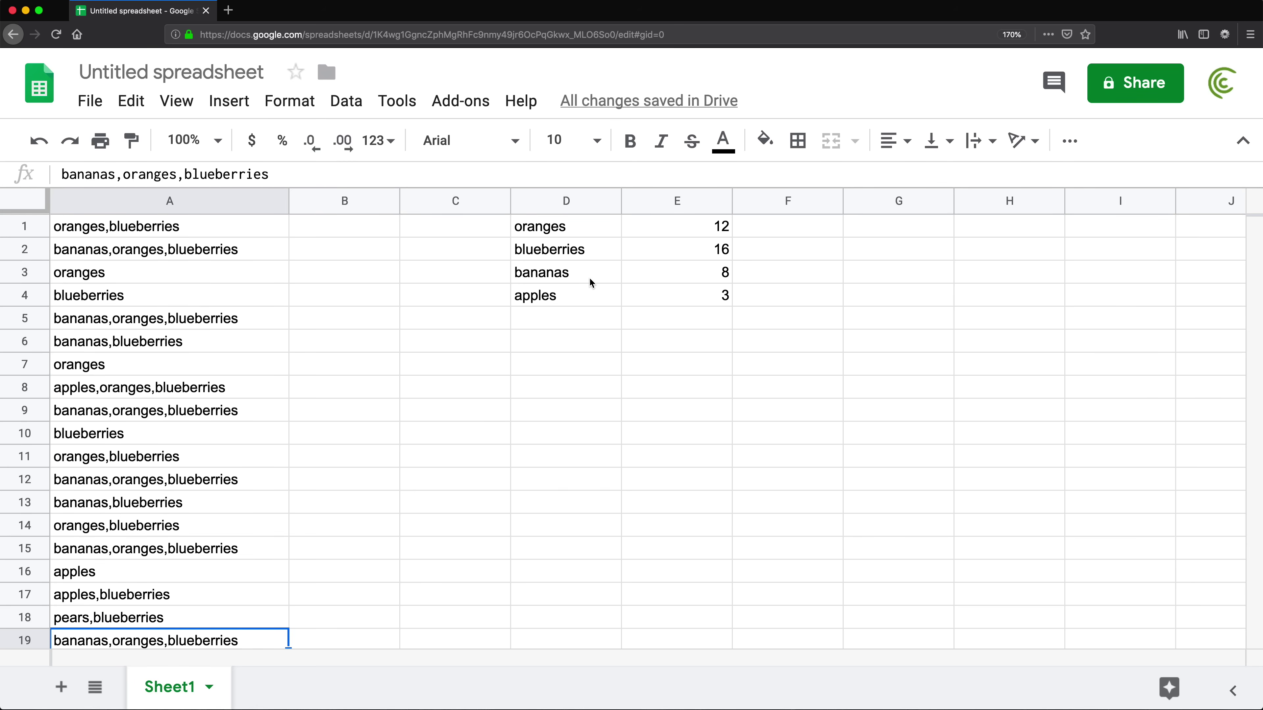
left_click(567, 299)
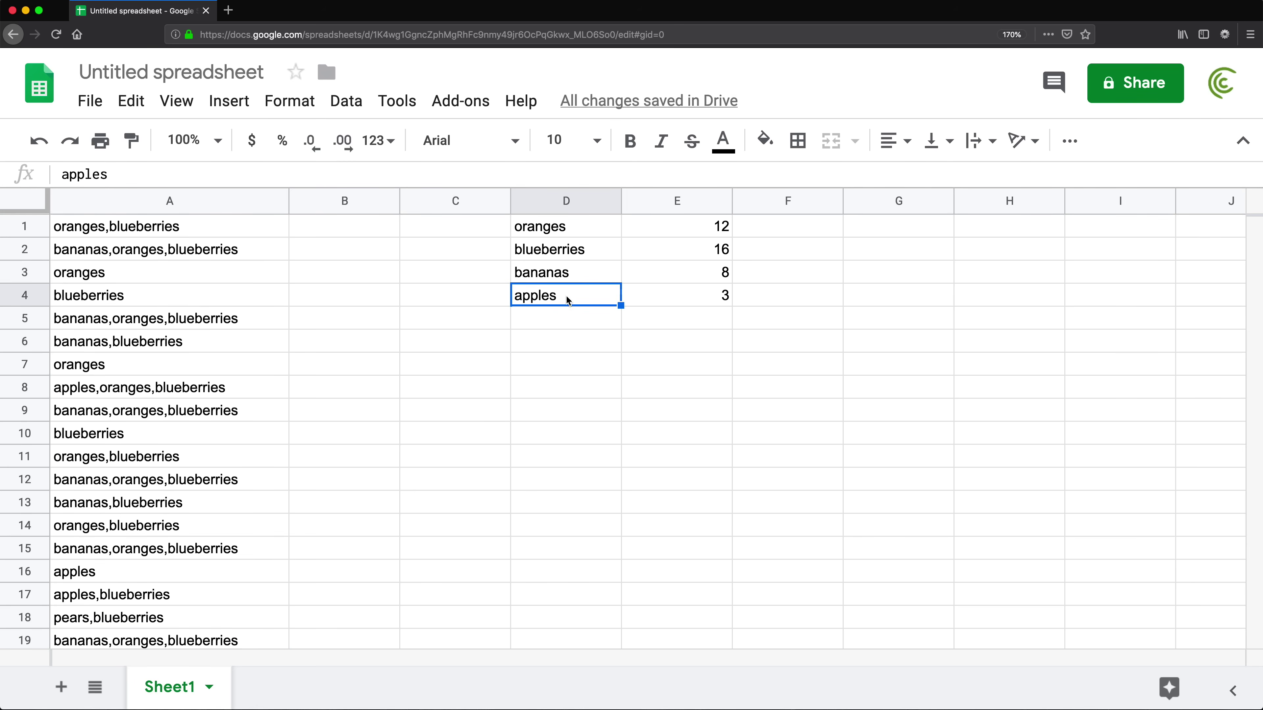
- Change the D1 UNIQUE formula's range from A1:A17 to A1:A so pears appears in D5
left_click(570, 229)
double_click(579, 228)
key("Left")
key("Left")
key("Left")
key("Left")
key("Left")
key("Left")
key("Left")
key("Left")
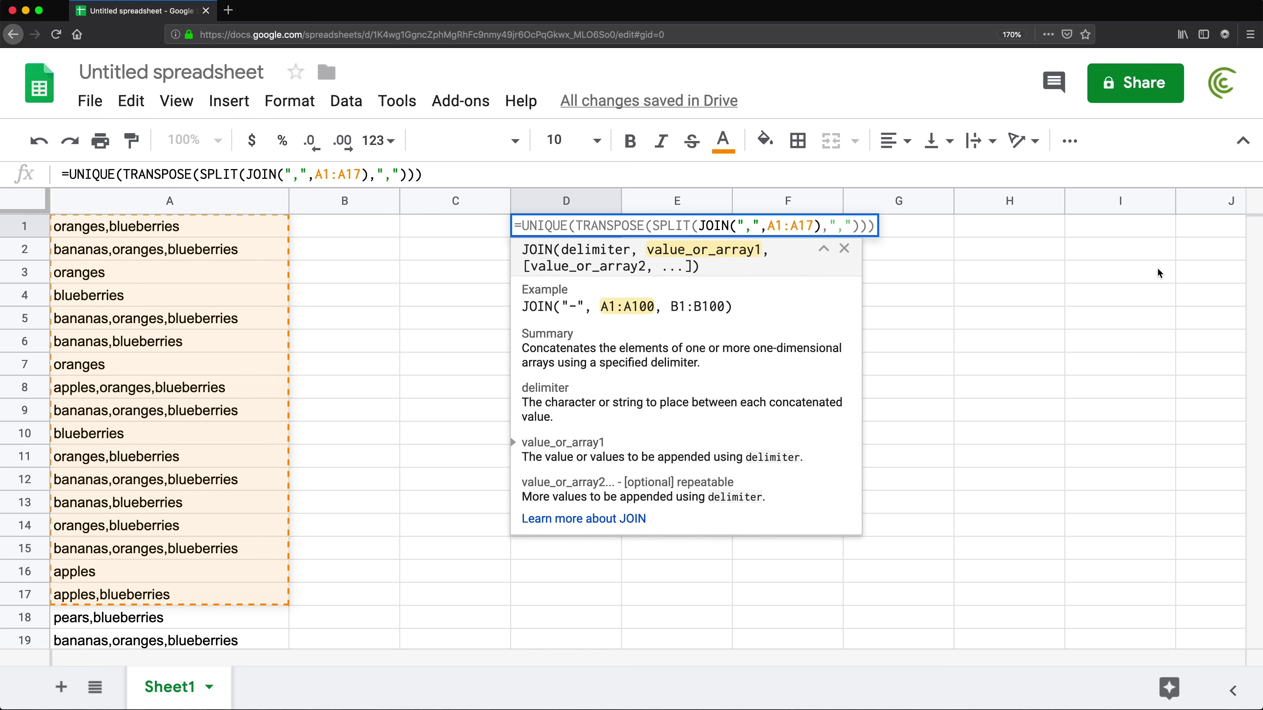
key("BackSpace")
key("BackSpace")
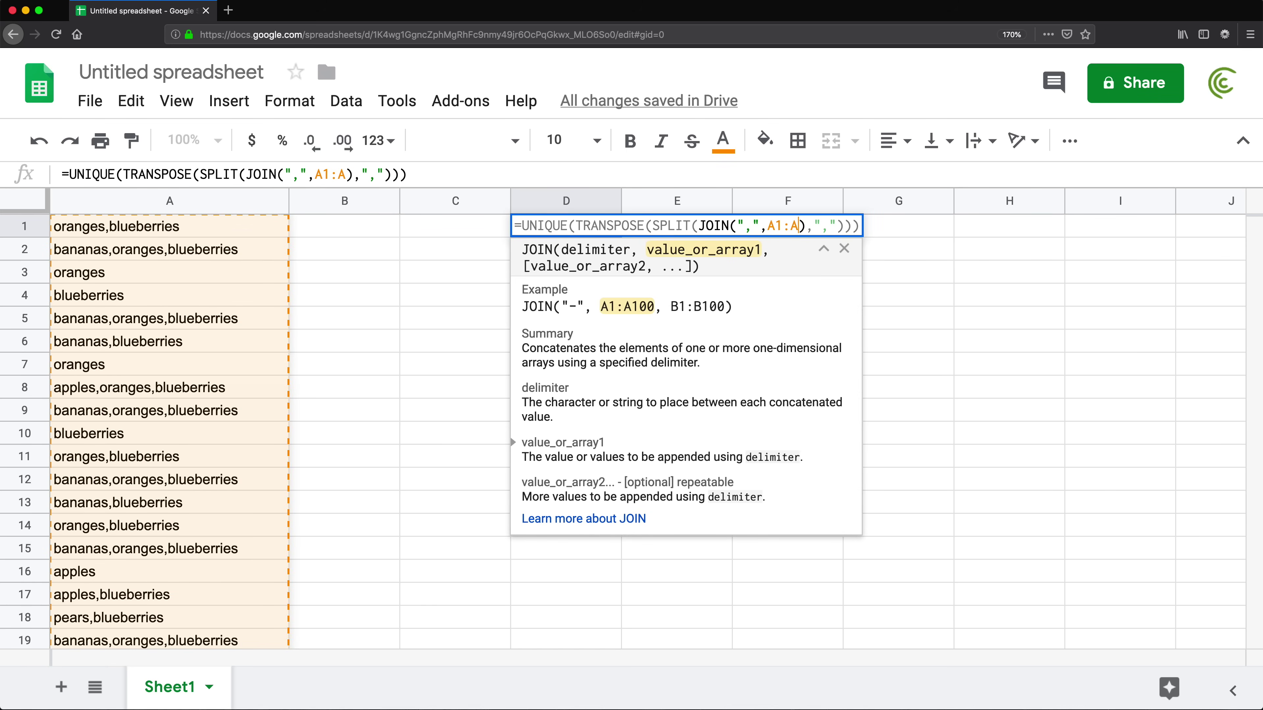
key("Return")
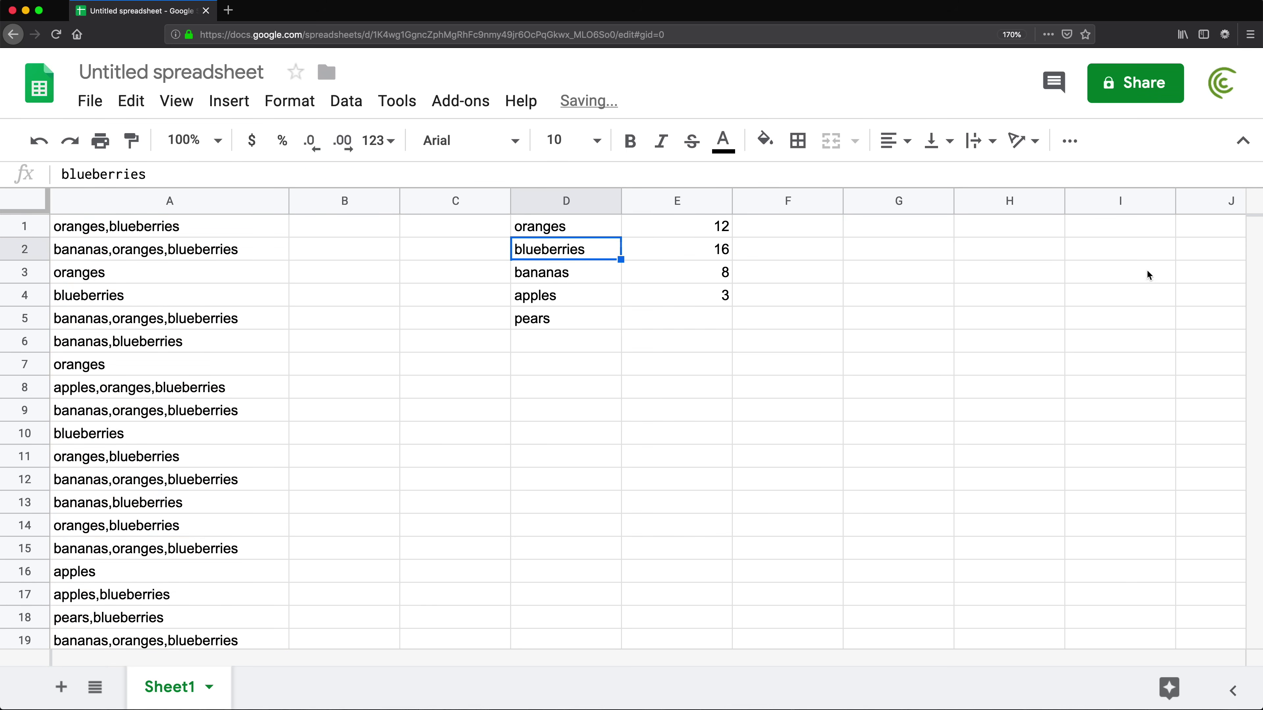
left_click(579, 226)
- Fill the COUNTIFS count down to E9, giving pears 1 and 0 in E6:E9
left_click(568, 317)
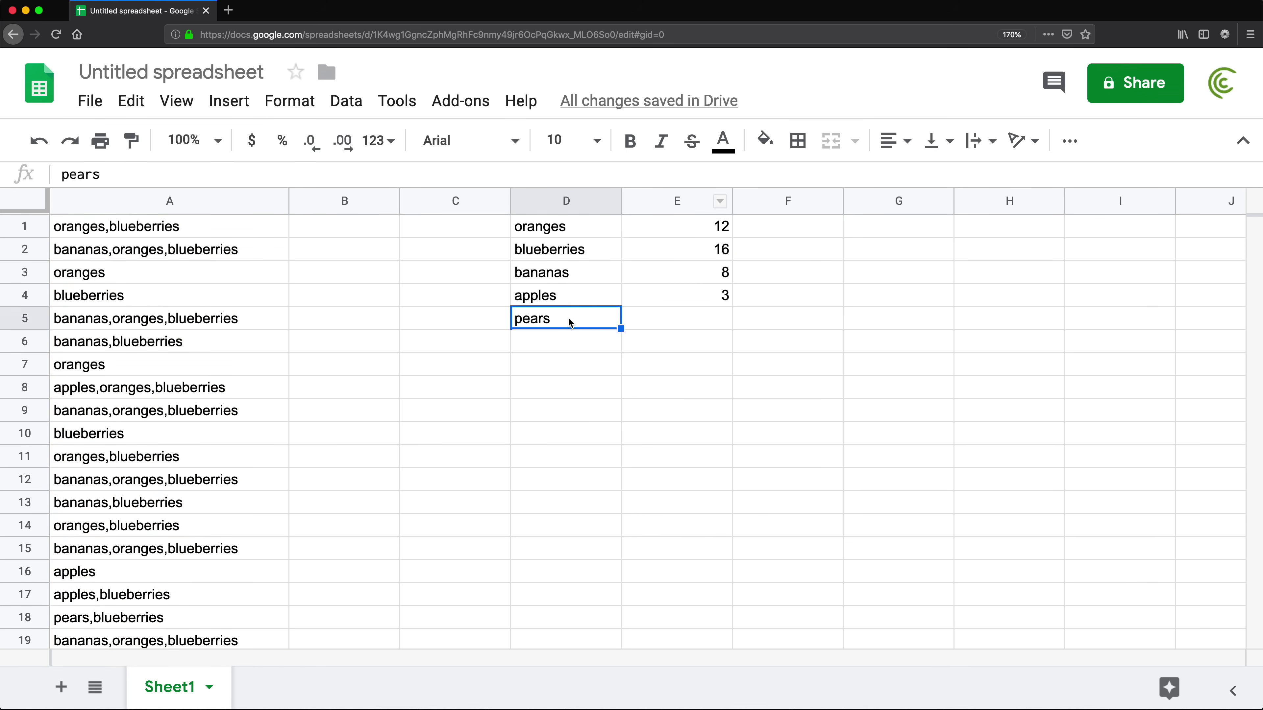
left_click(723, 293)
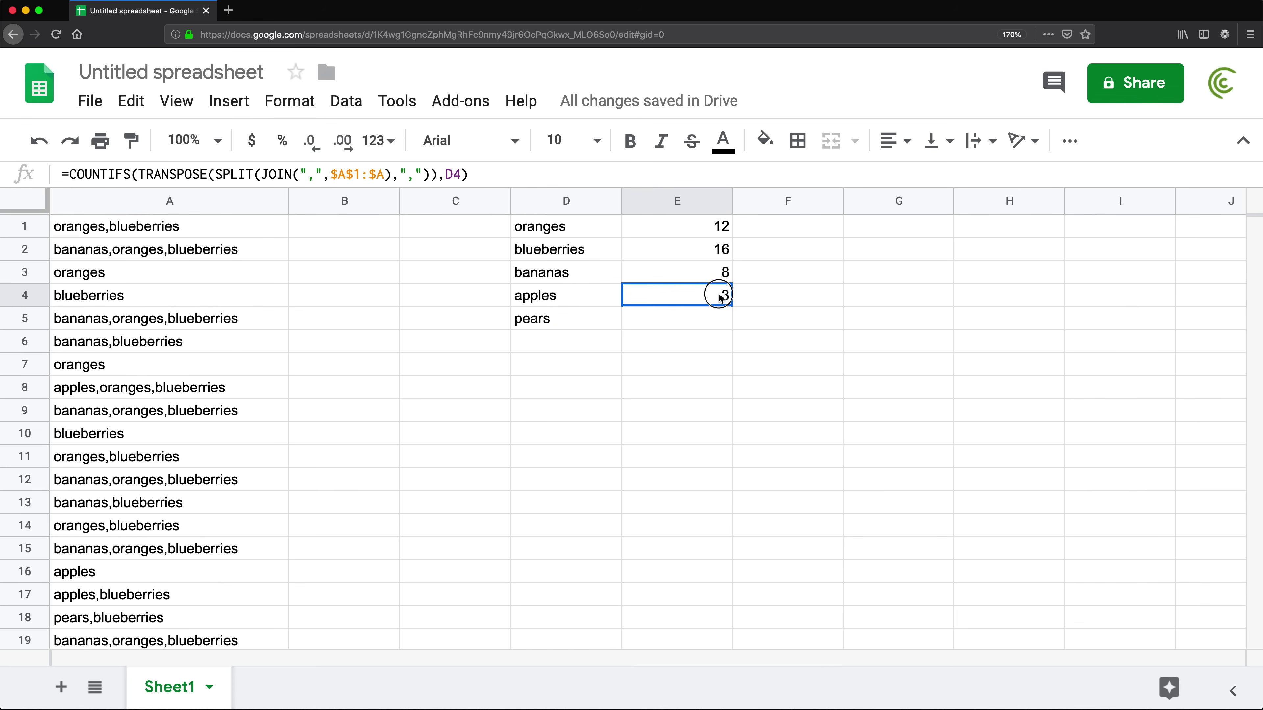
left_click_drag(731, 305, 722, 409)
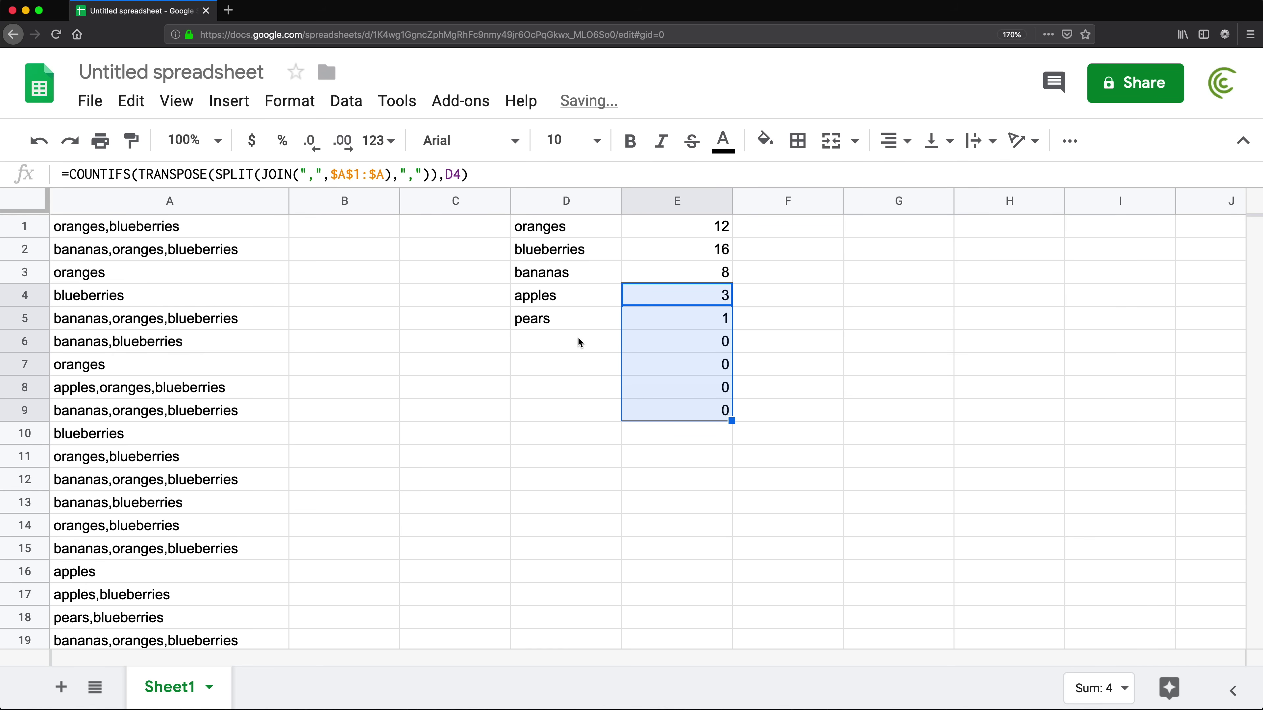
left_click_drag(577, 342, 579, 407)
left_click(683, 344)
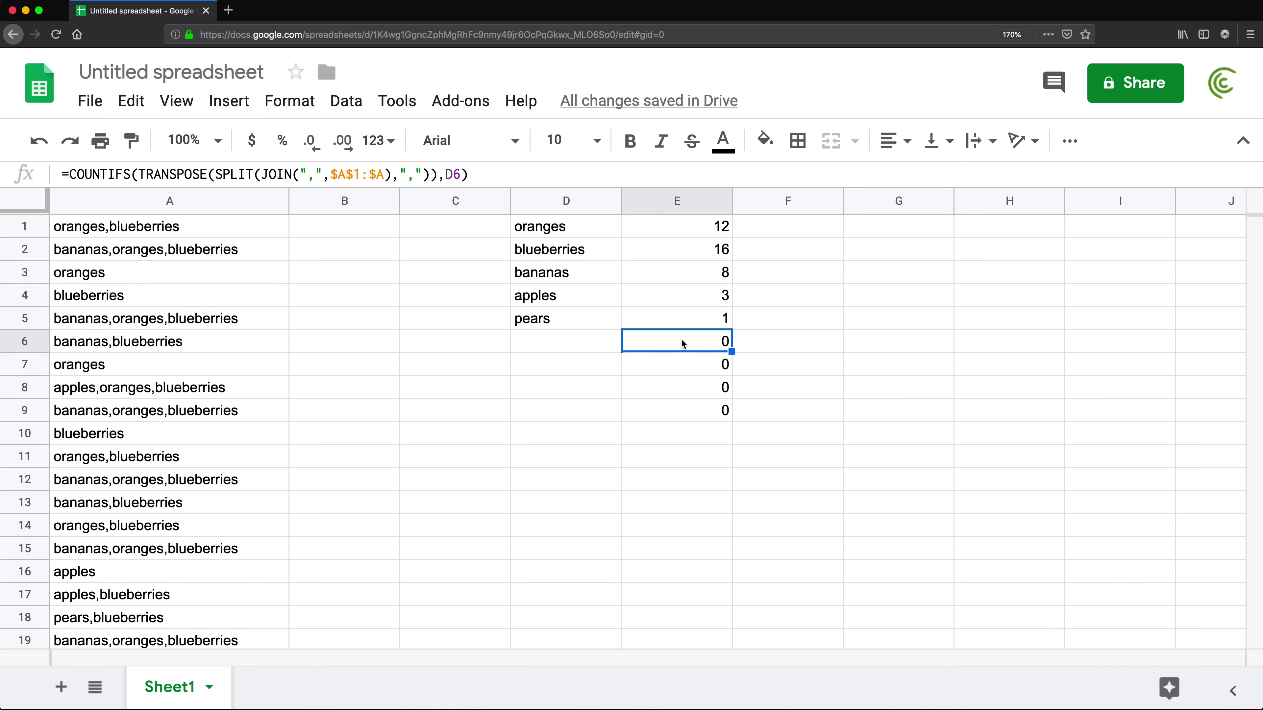
left_click_drag(690, 409, 691, 347)
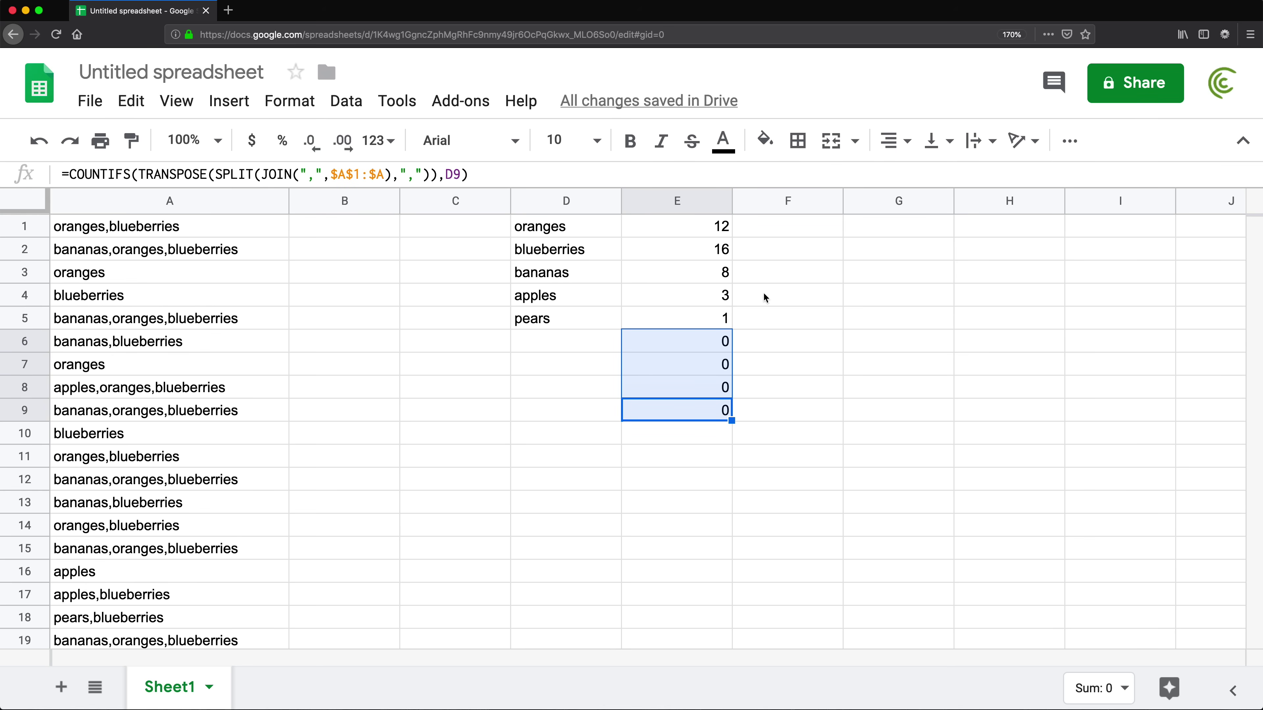
left_click(692, 229)
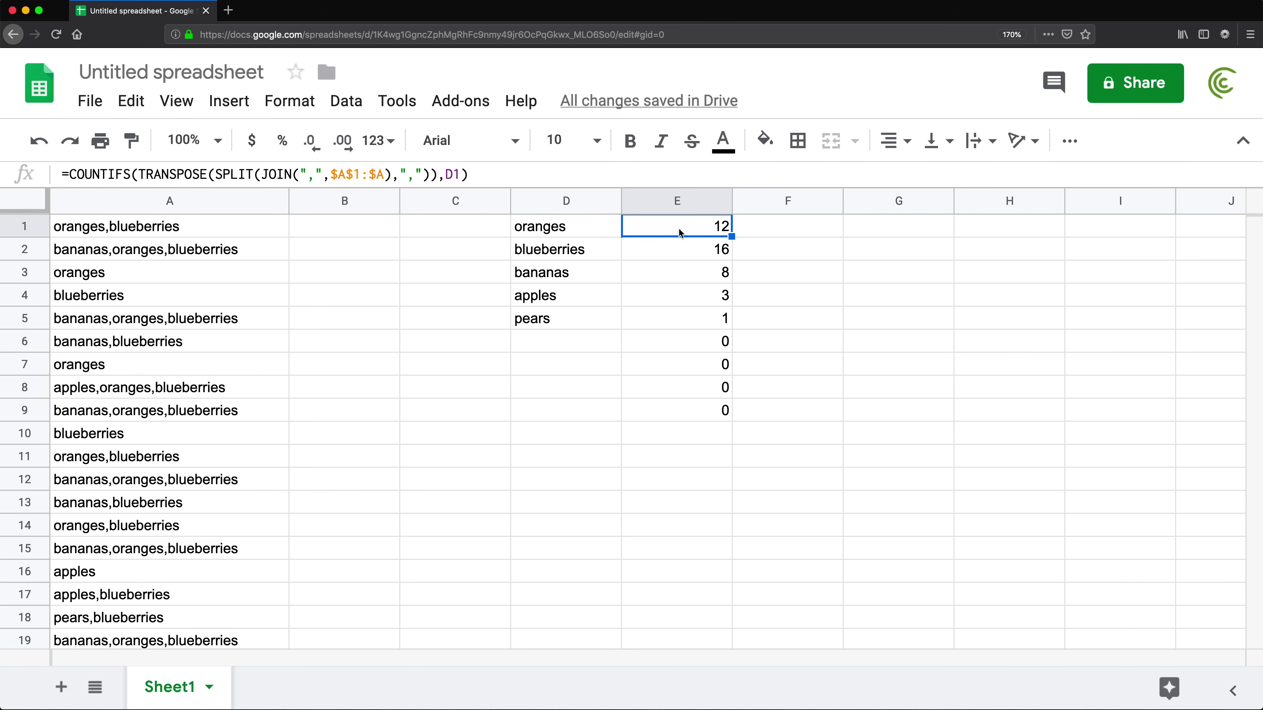
- Rewrite E1 as =IF(D1<>"",COUNTIFS(...),"") with the original COUNTIFS expression pasted back in
double_click(658, 229)
left_click_drag(631, 227, 1051, 238)
key("super+c")
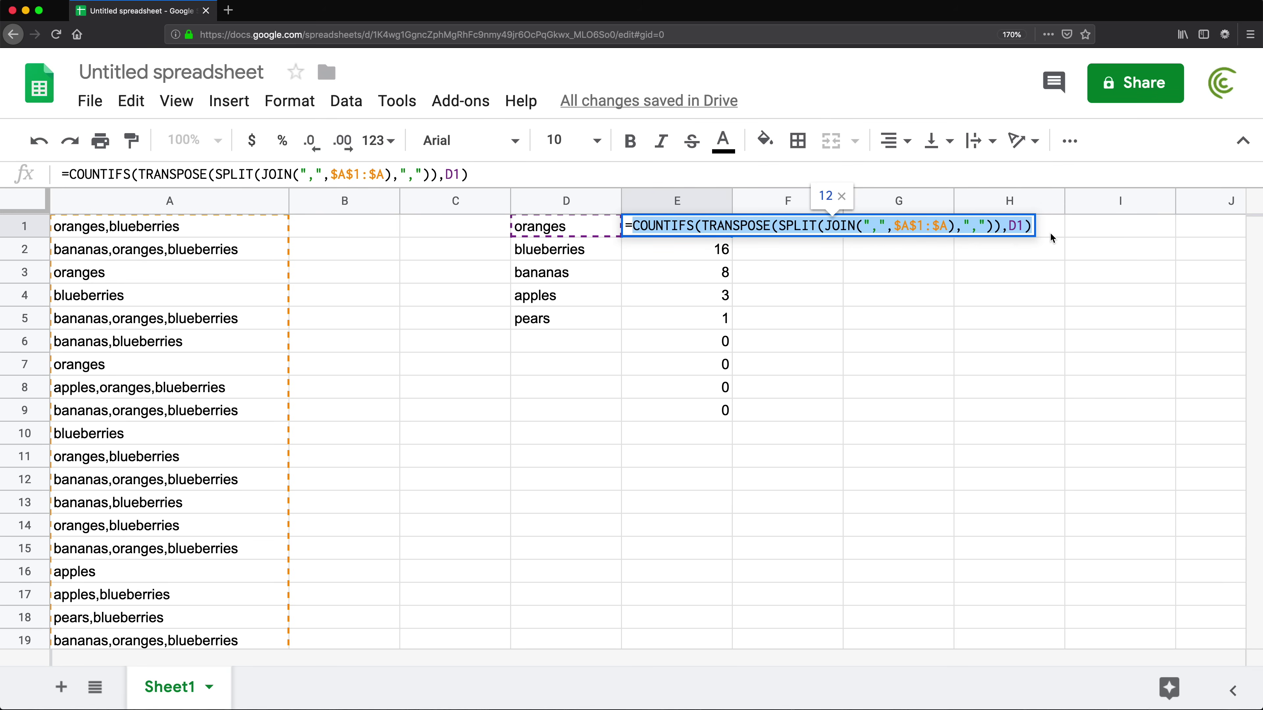
key("BackSpace")
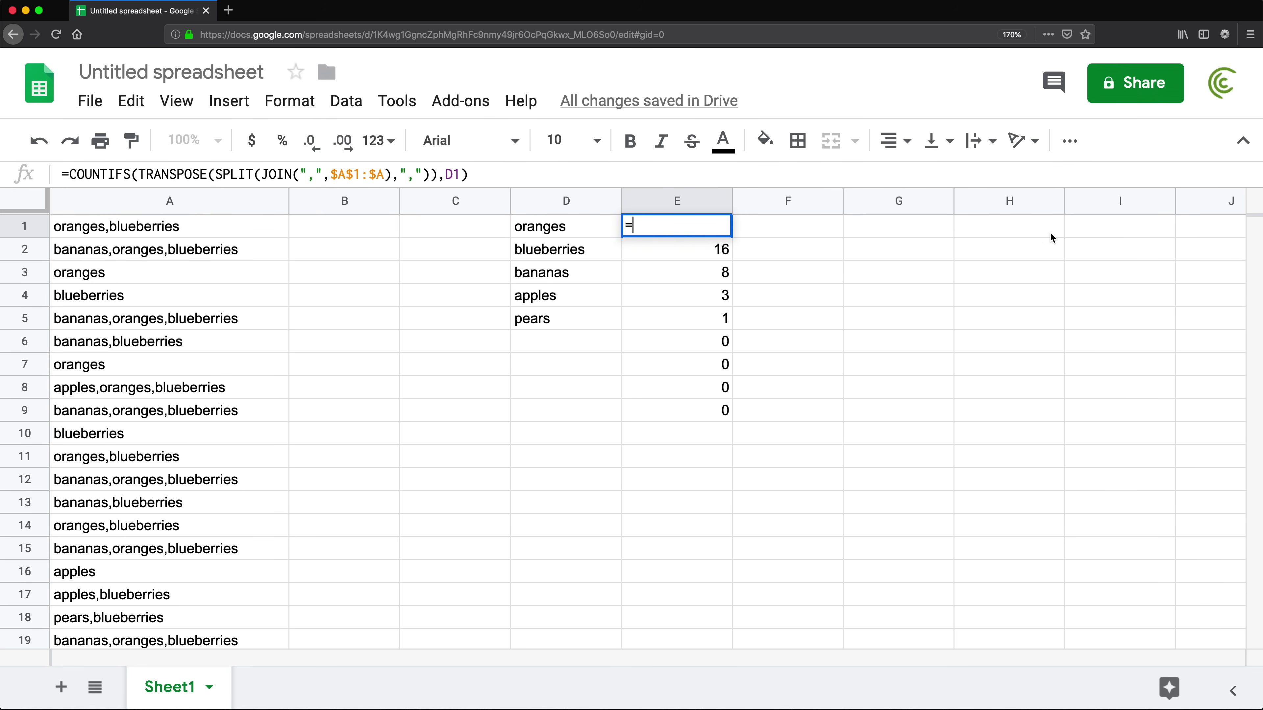
type("if")
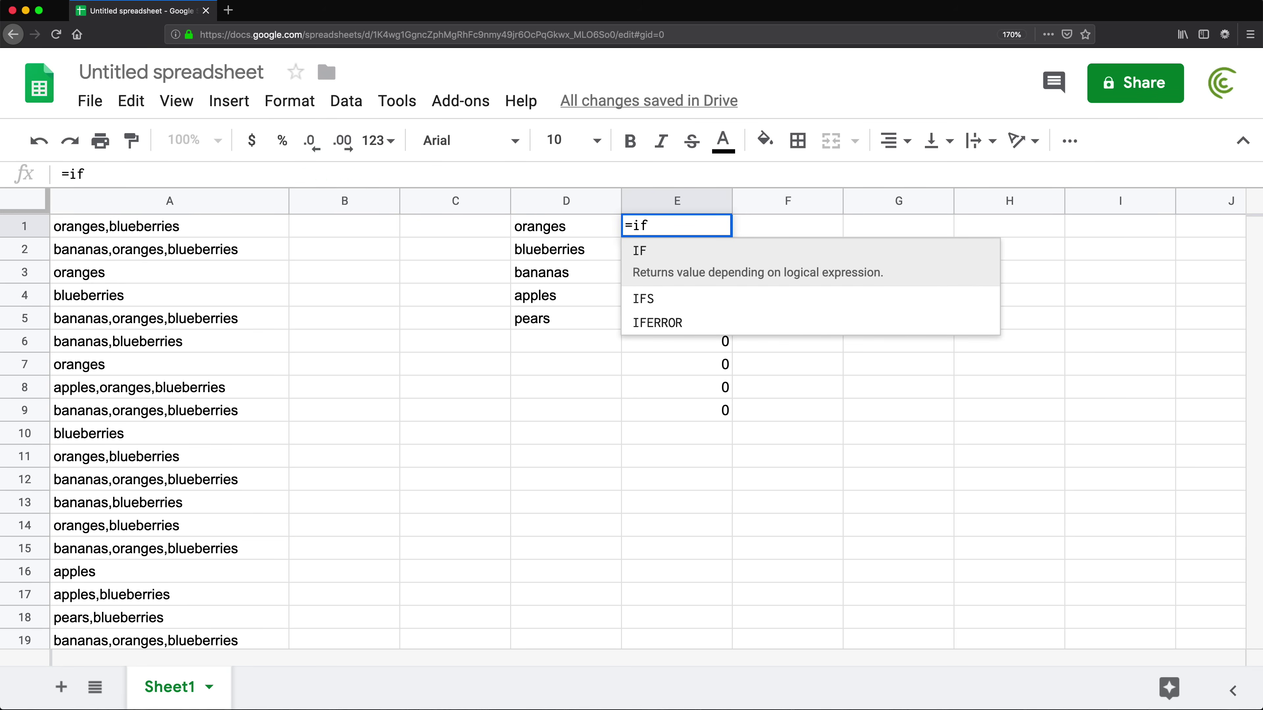
left_click(706, 257)
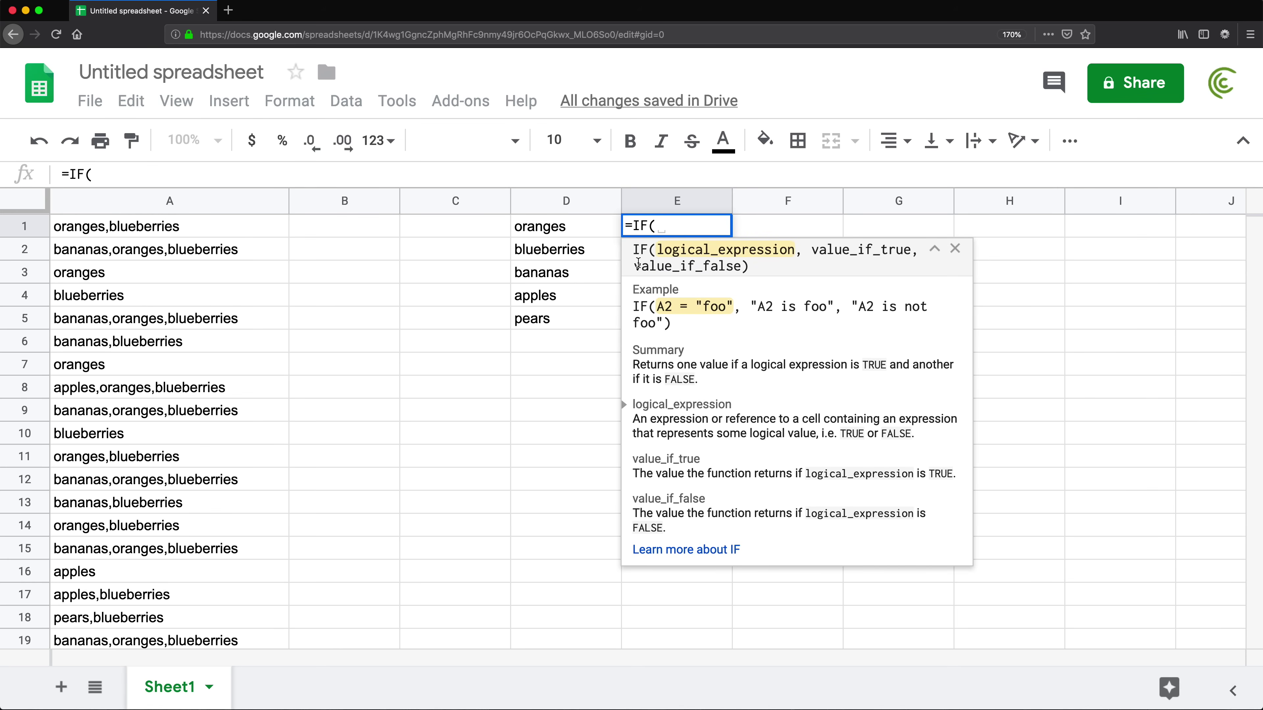
left_click(565, 230)
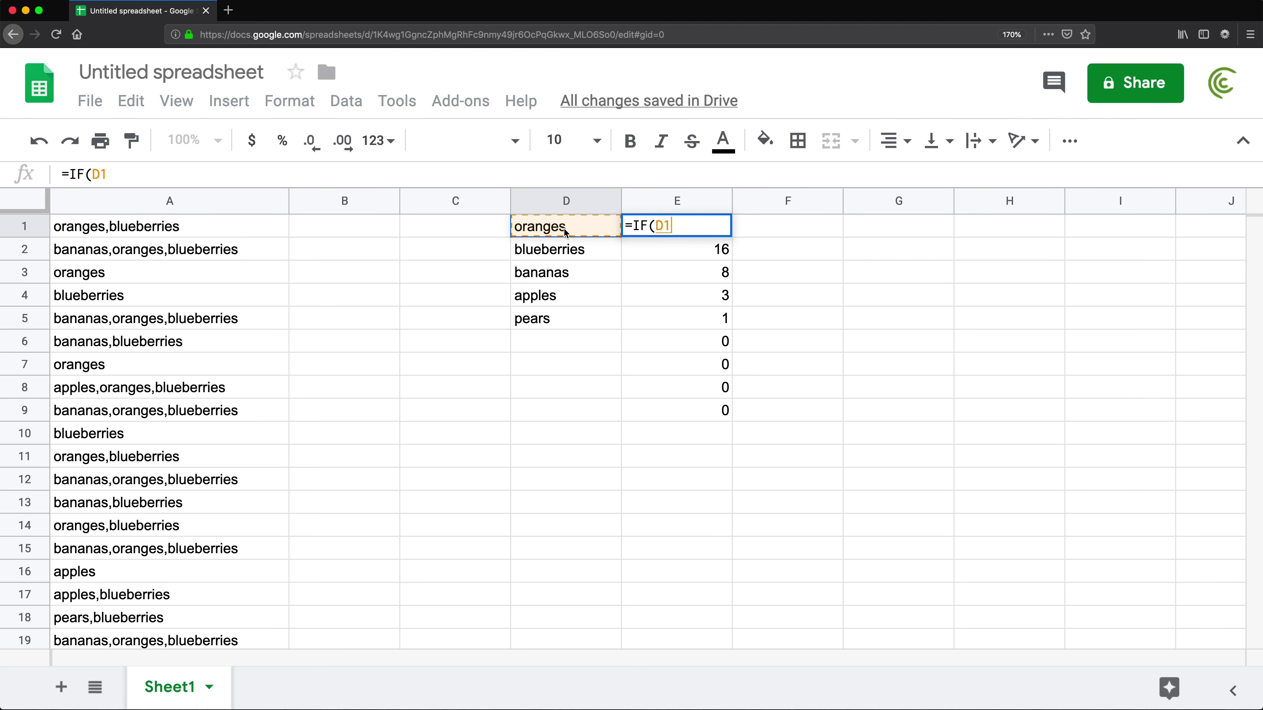
type("<>\"\"")
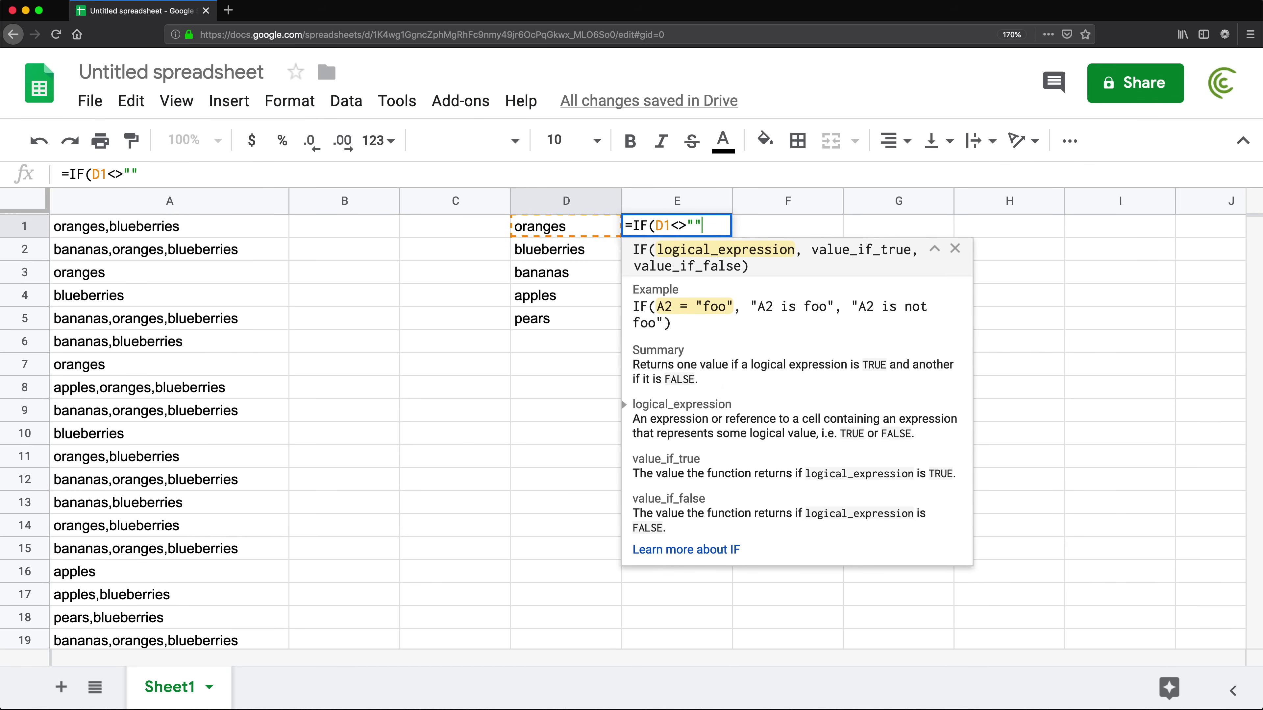
type(",")
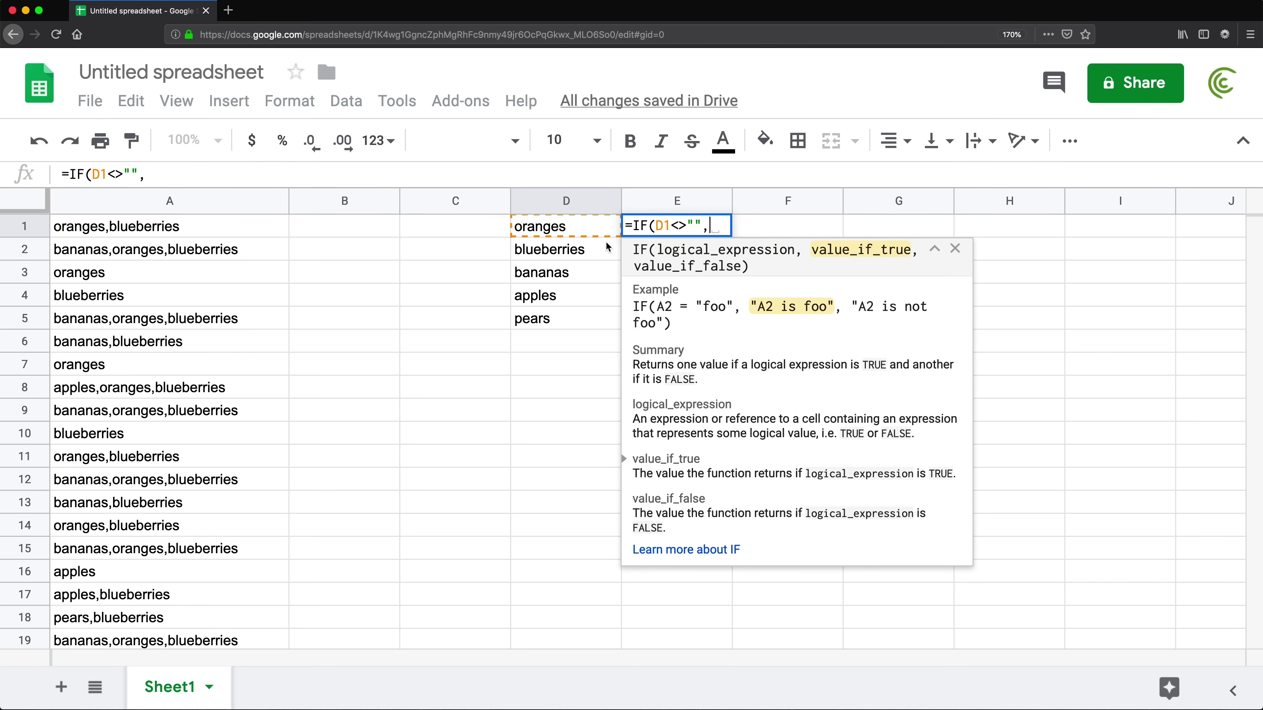
key("super+v")
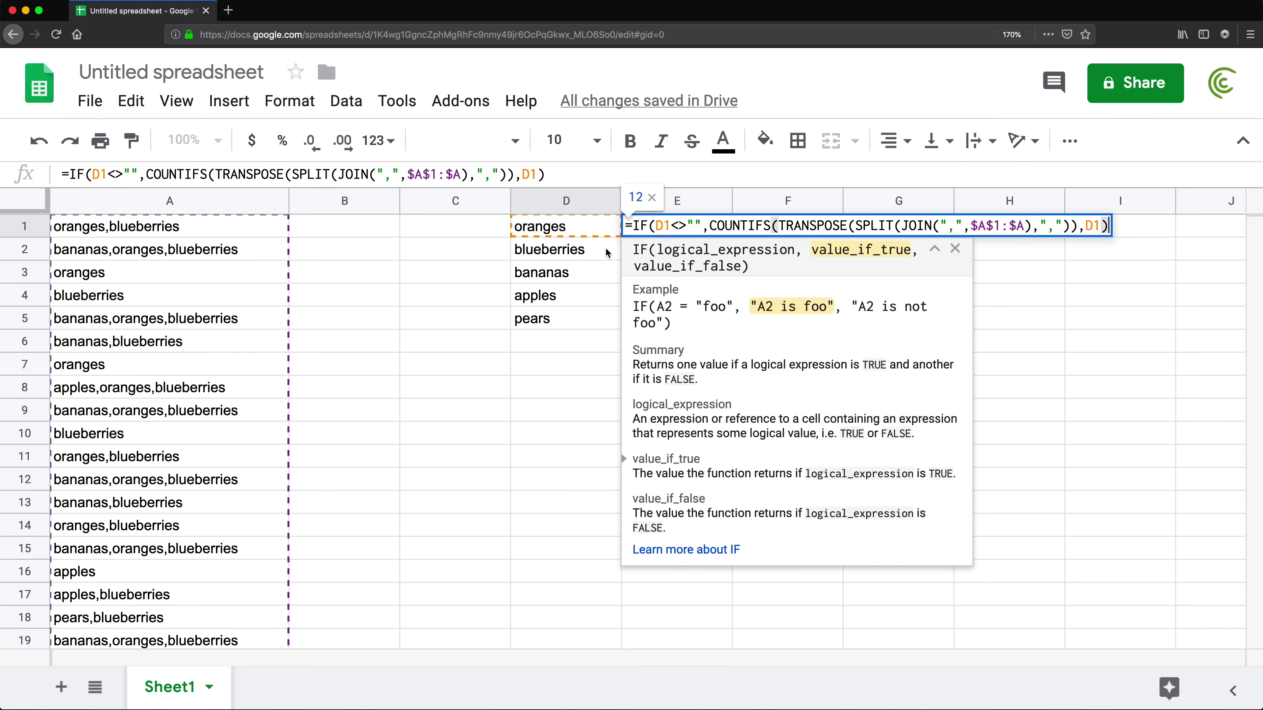
type(",")
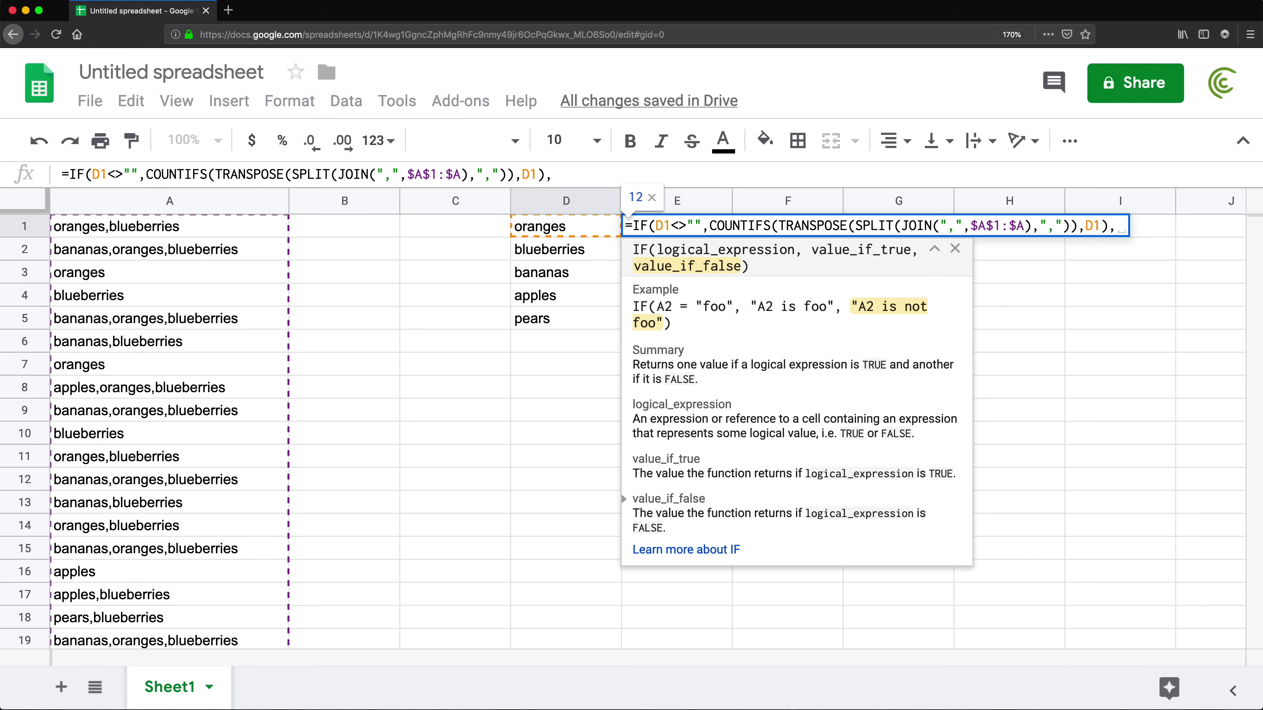
type("\"\"")
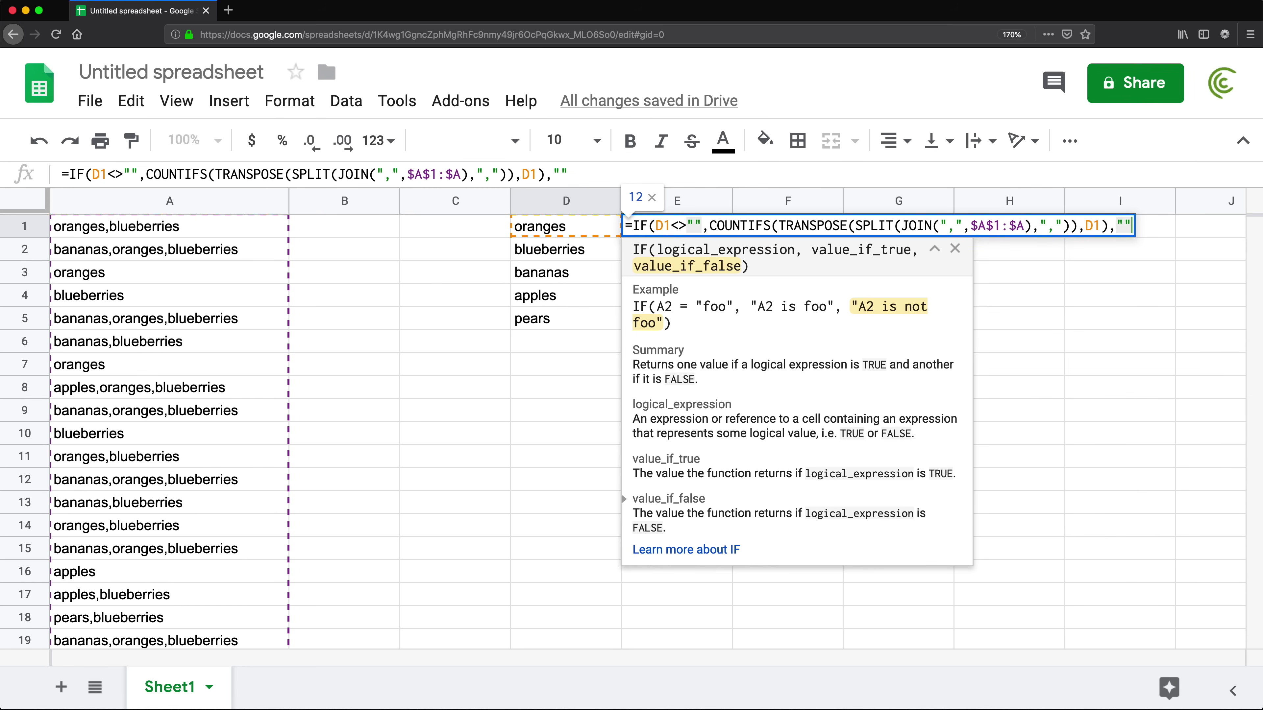
type(")")
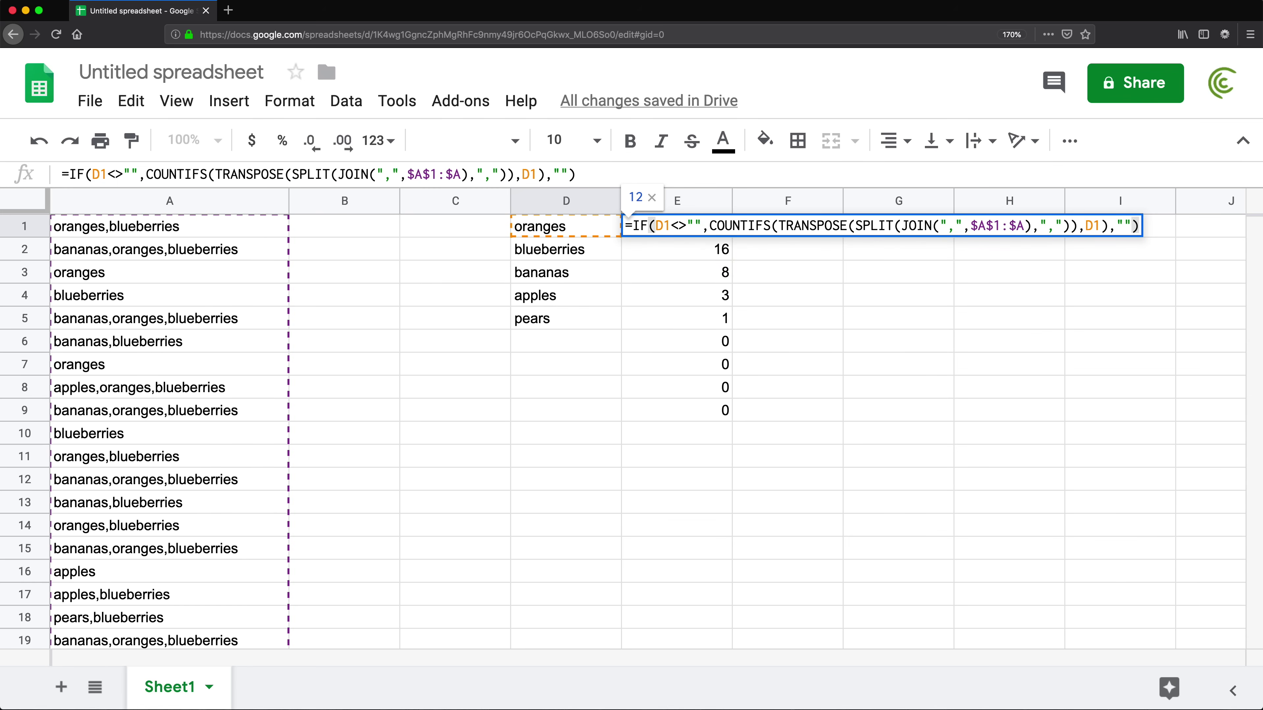
- Commit E1's IF formula and fill it down to E16, leaving rows without a fruit blank
key("Return")
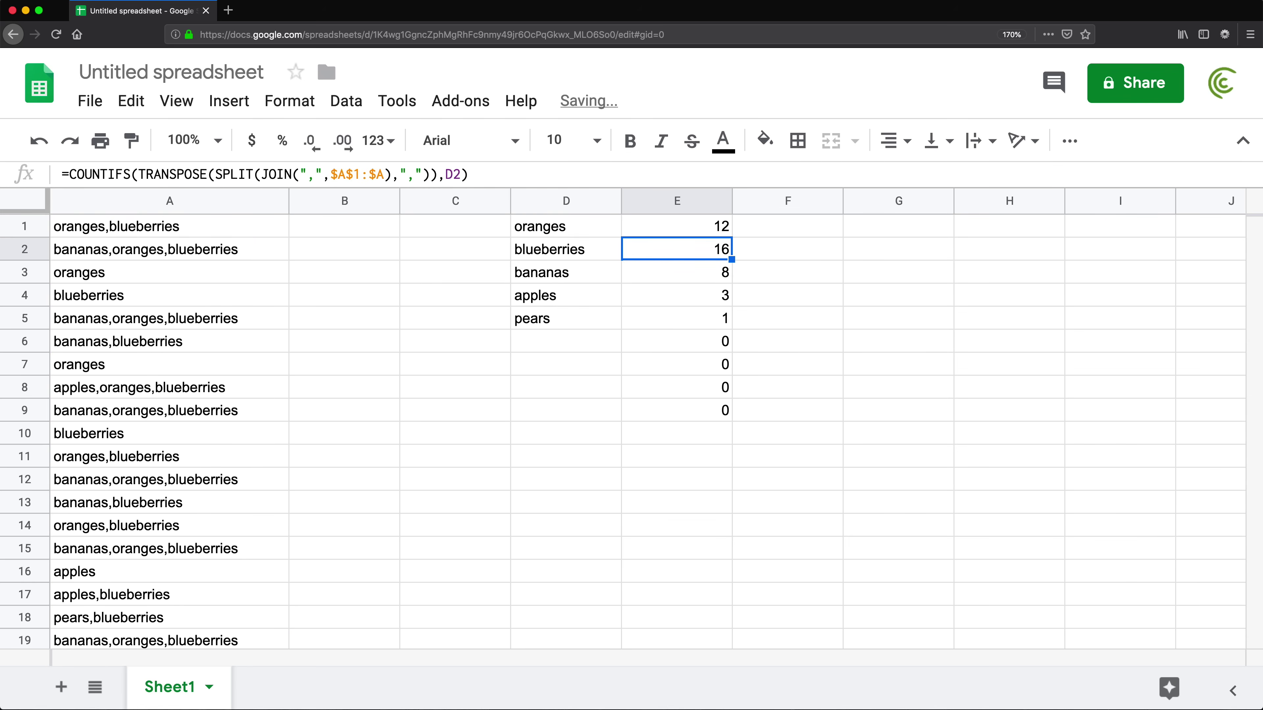
left_click(722, 231)
left_click_drag(731, 237, 695, 578)
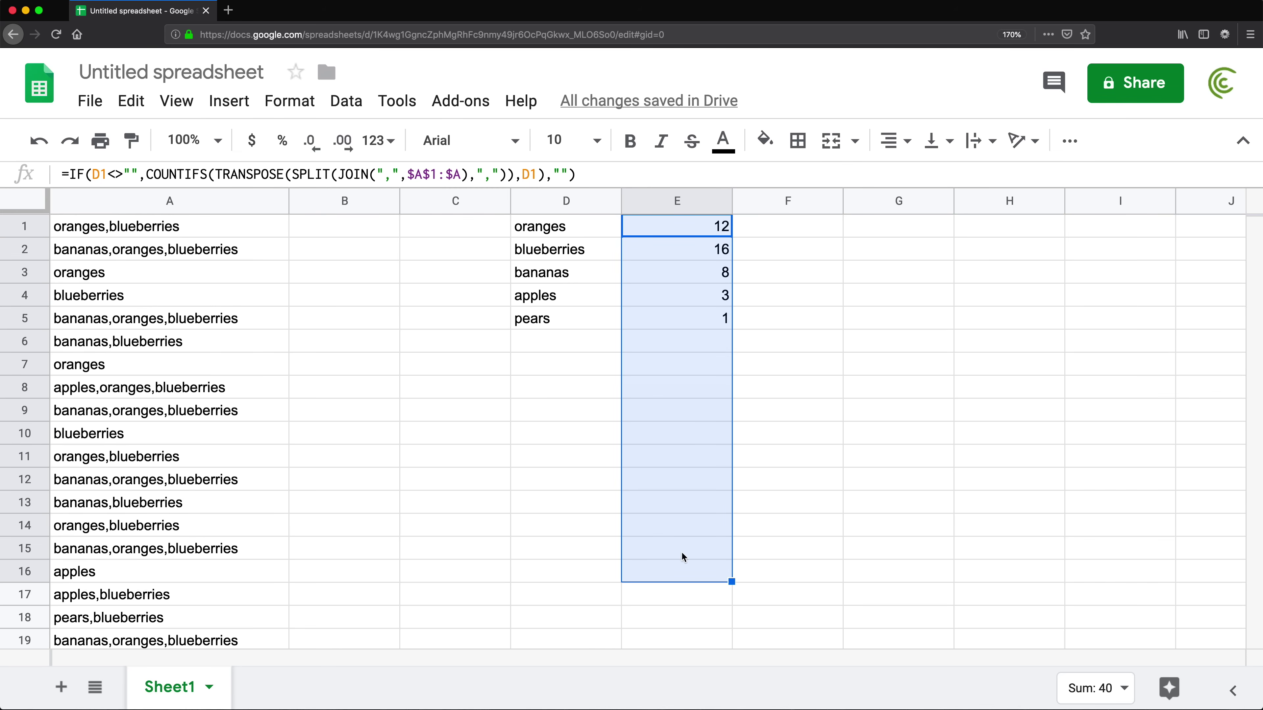
left_click(549, 342)
left_click_drag(555, 382, 556, 570)
left_click(680, 552)
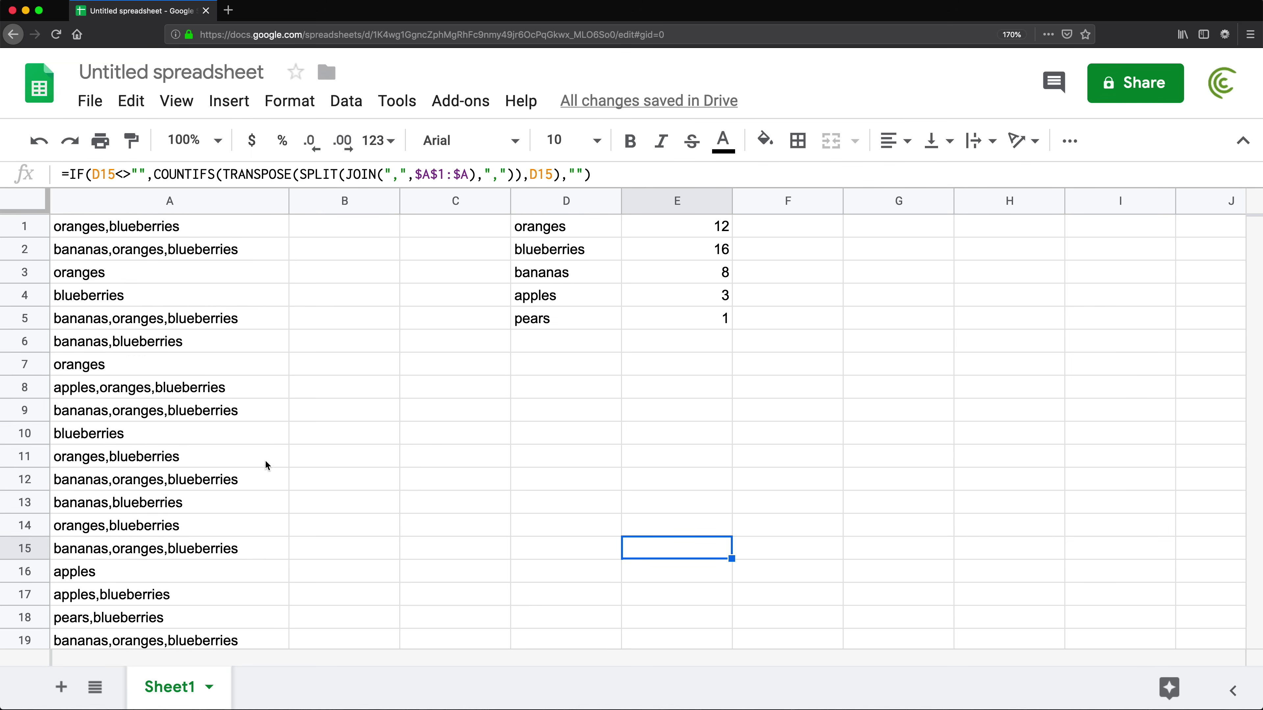
- Change A11 to grapes,blueberries, adding grapes with count 1 and lowering oranges to 11
left_click(76, 464)
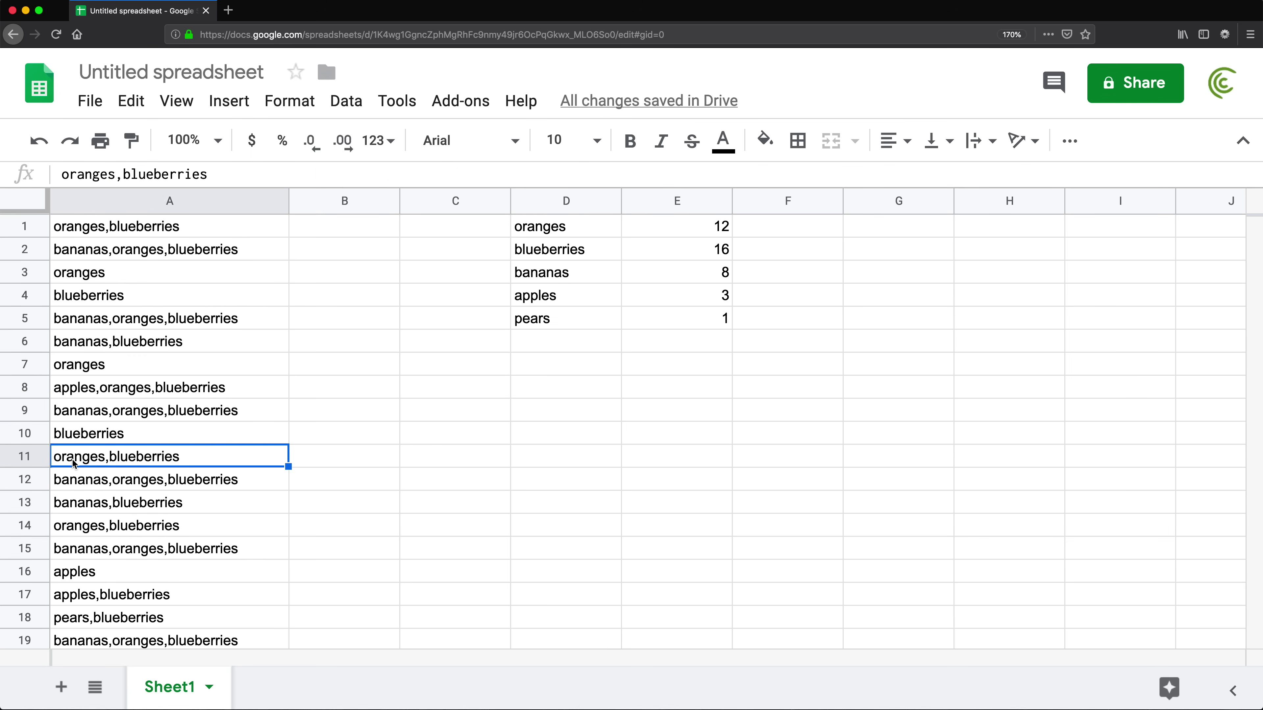
double_click(79, 463)
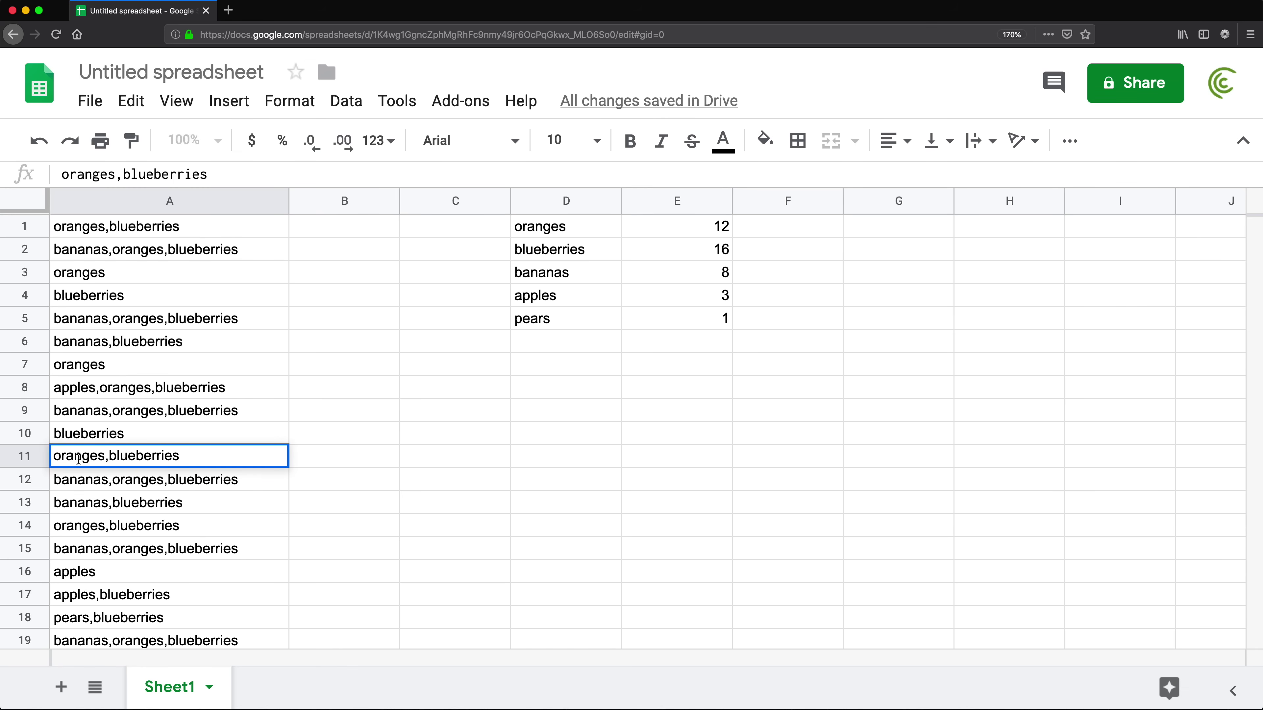
double_click(79, 459)
type("grapes")
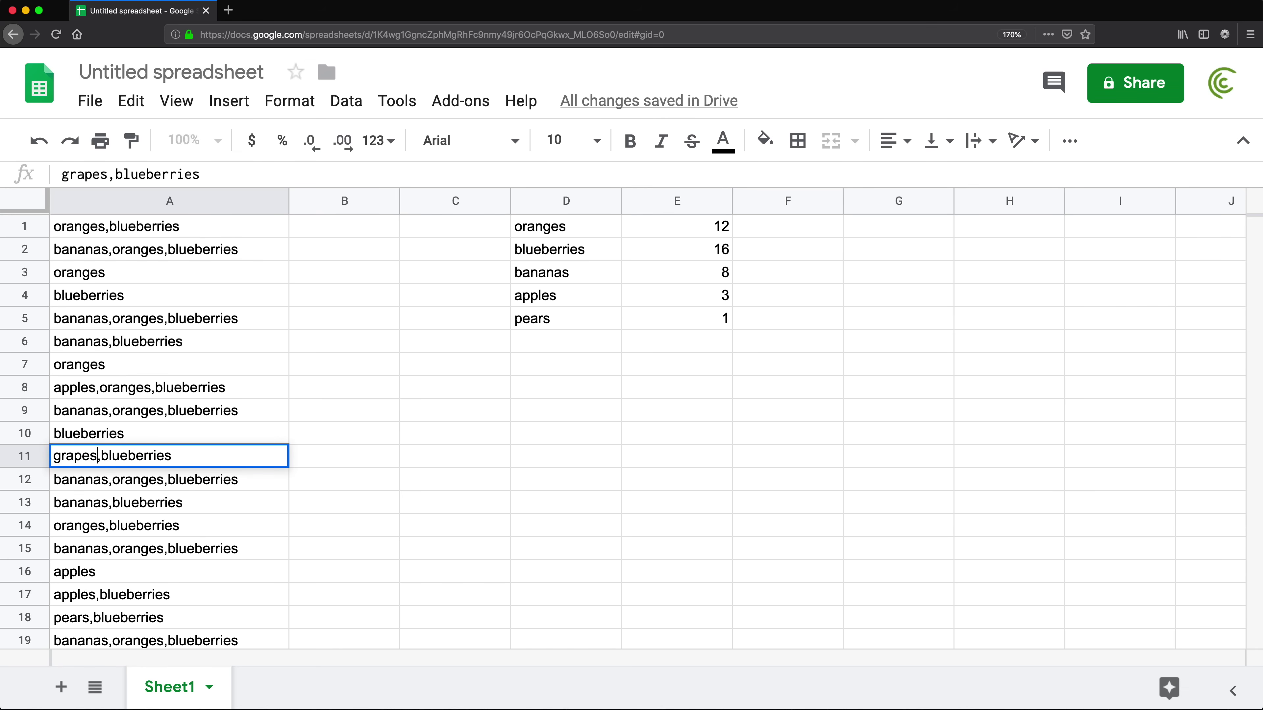
key("Return")
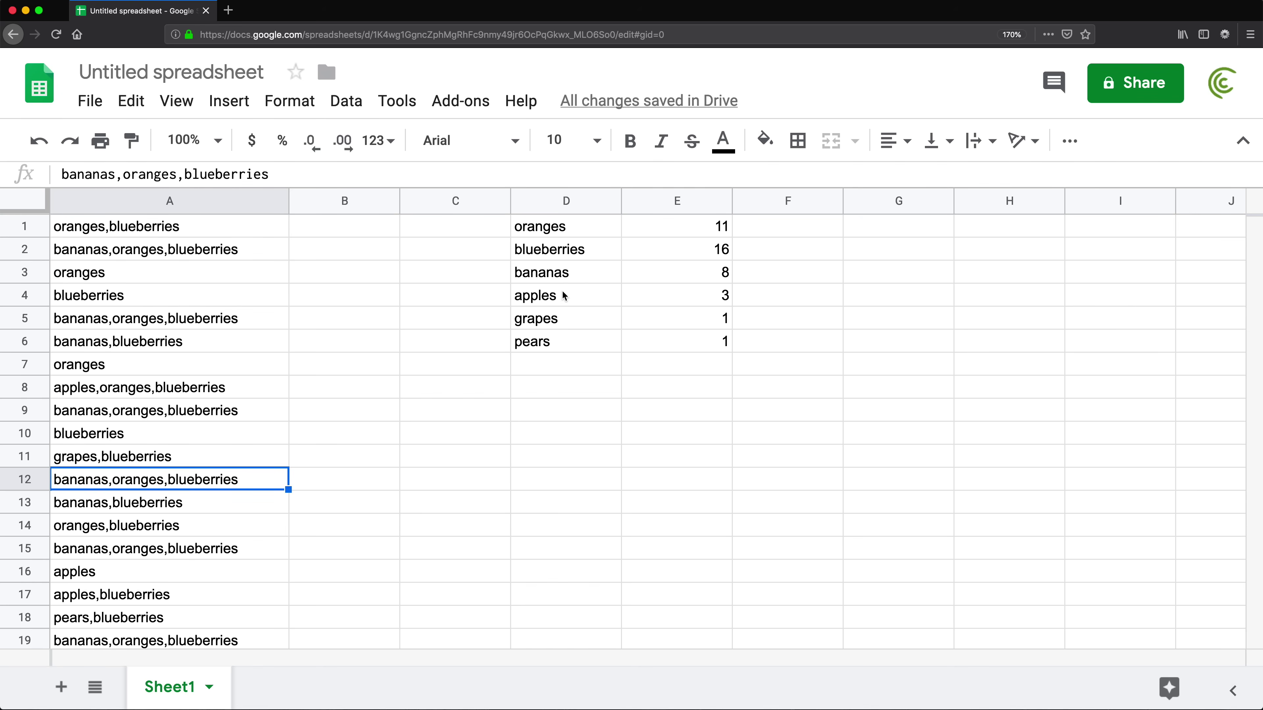
left_click(564, 313)
left_click(681, 317)
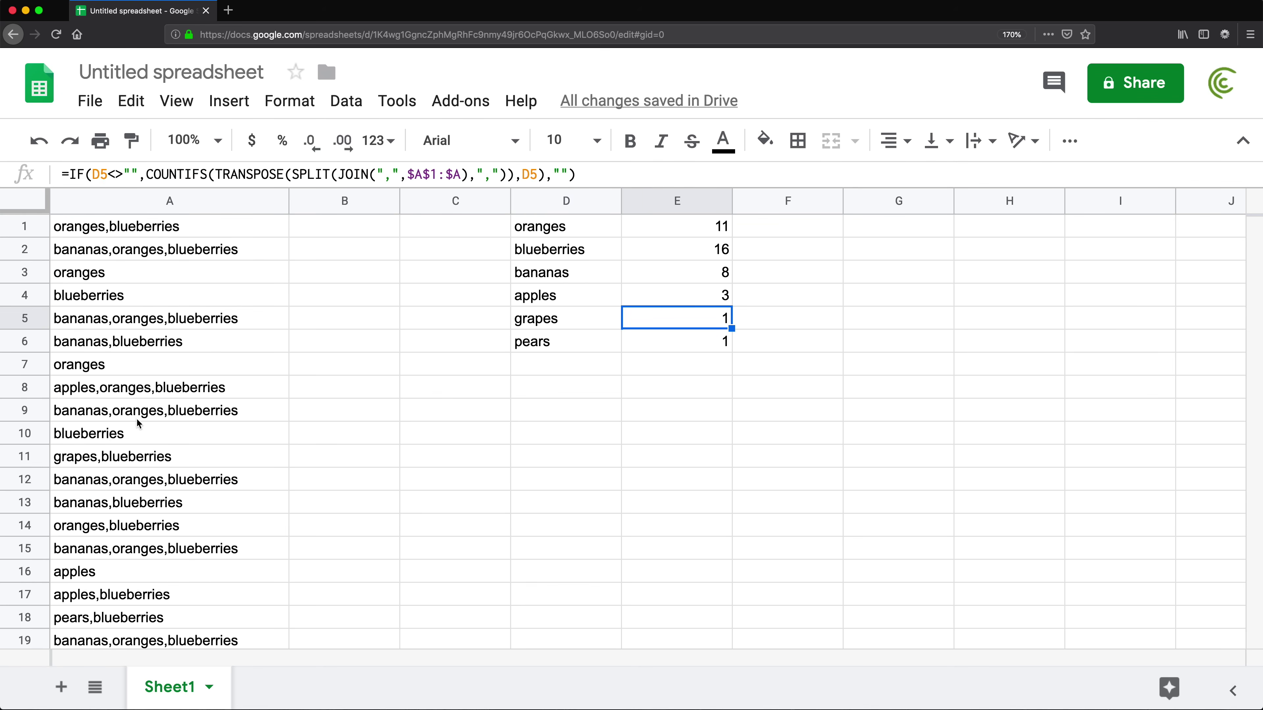
scroll(137, 413, "down", 5)
- Enter grapes,oranges as a new entry in A20
left_click(128, 499)
scroll(129, 502, "up", 3)
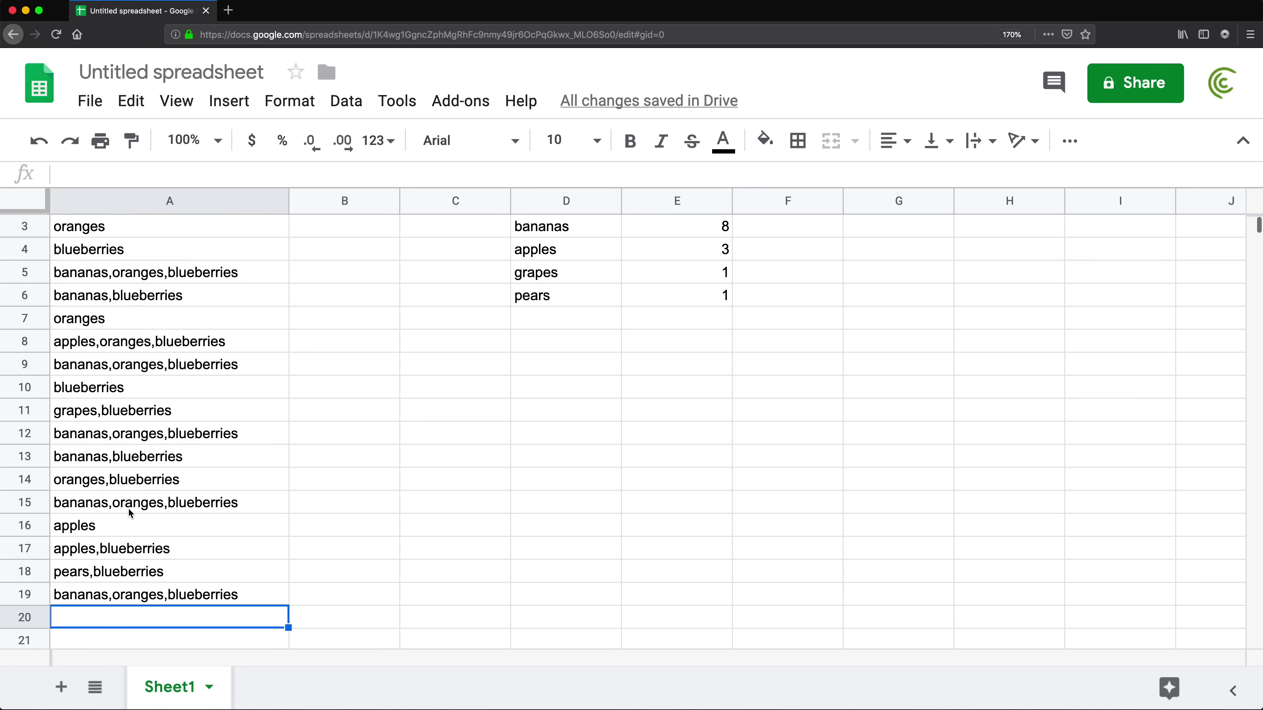
key("super+minus")
key("super+minus")
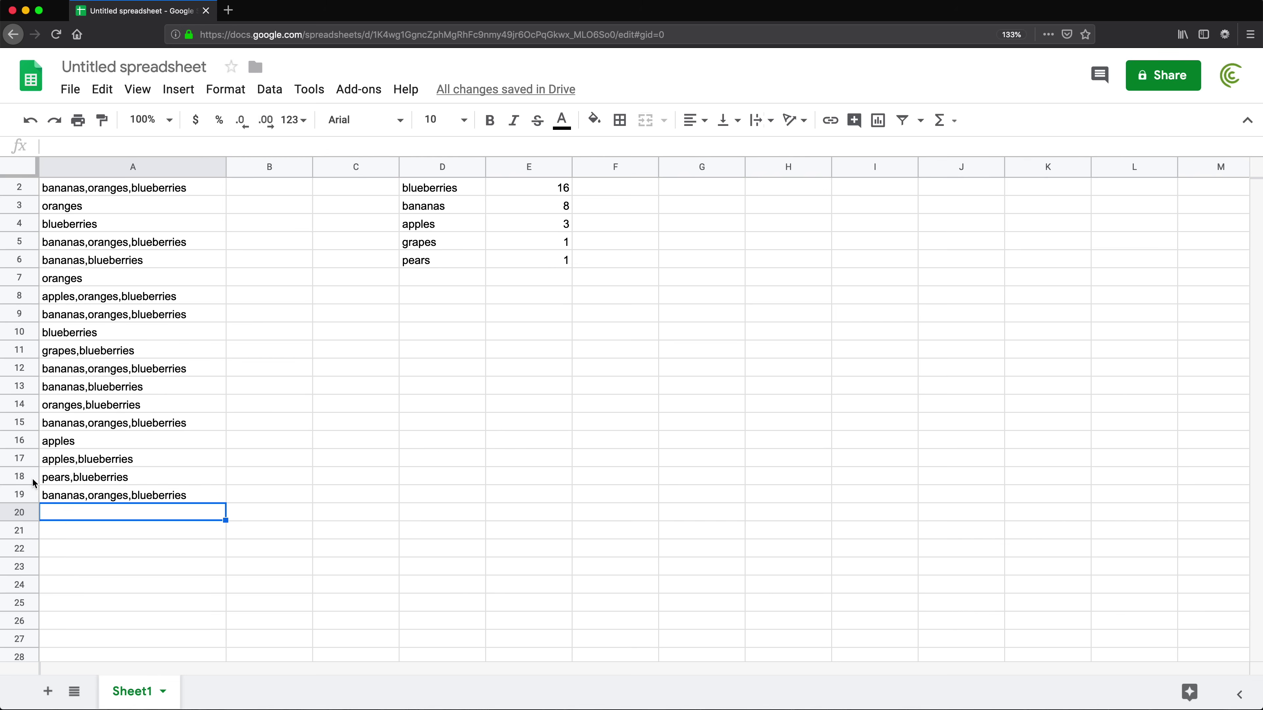
type("grapes,")
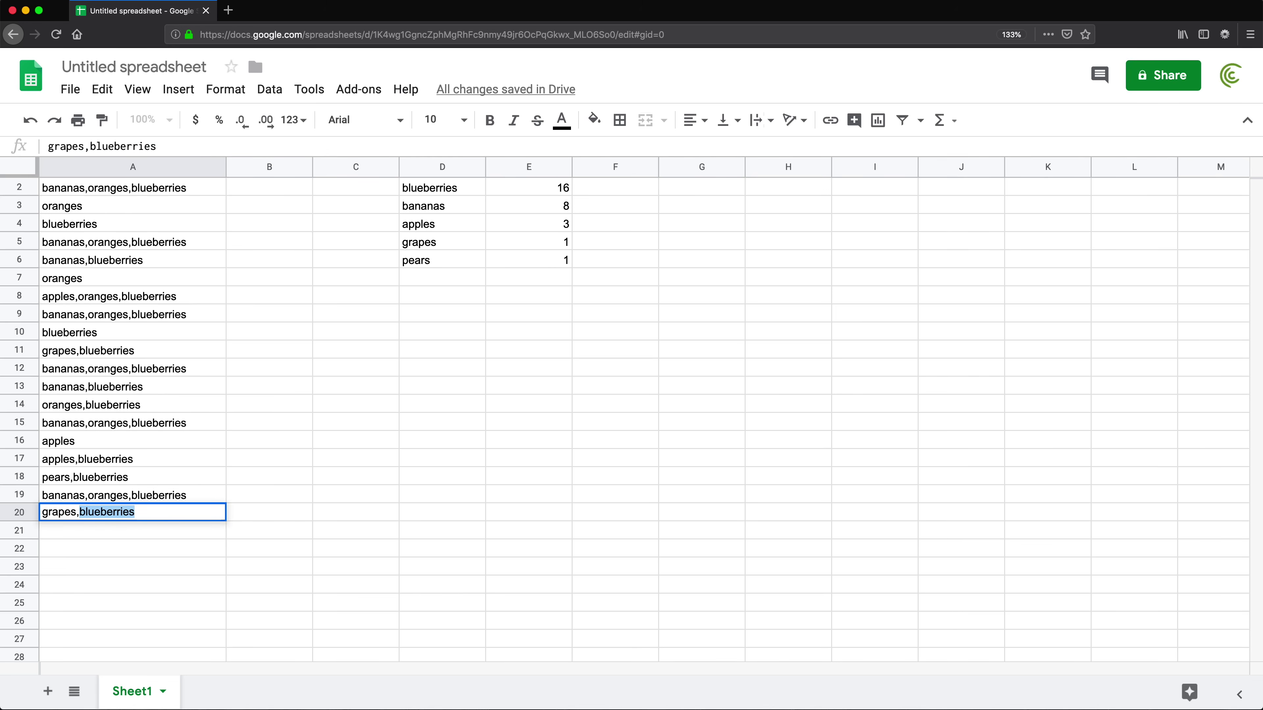
type("oran")
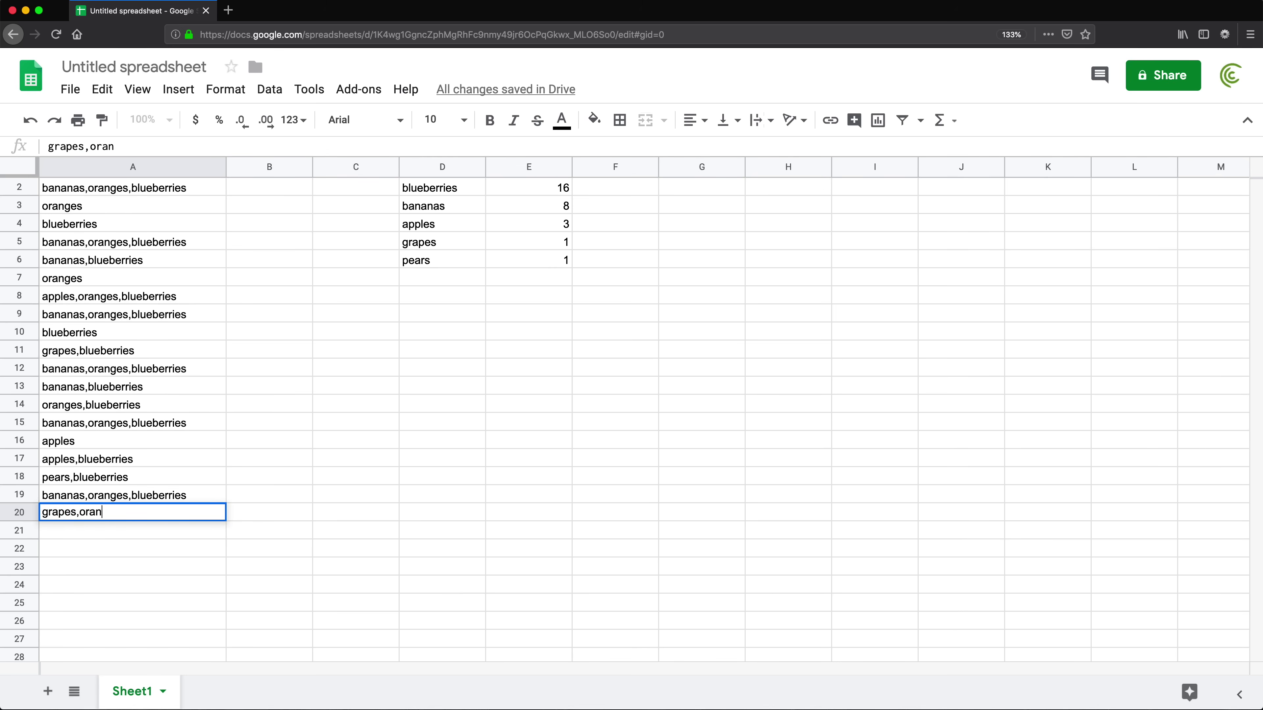
type("ges")
scroll(541, 247, "up", 1)
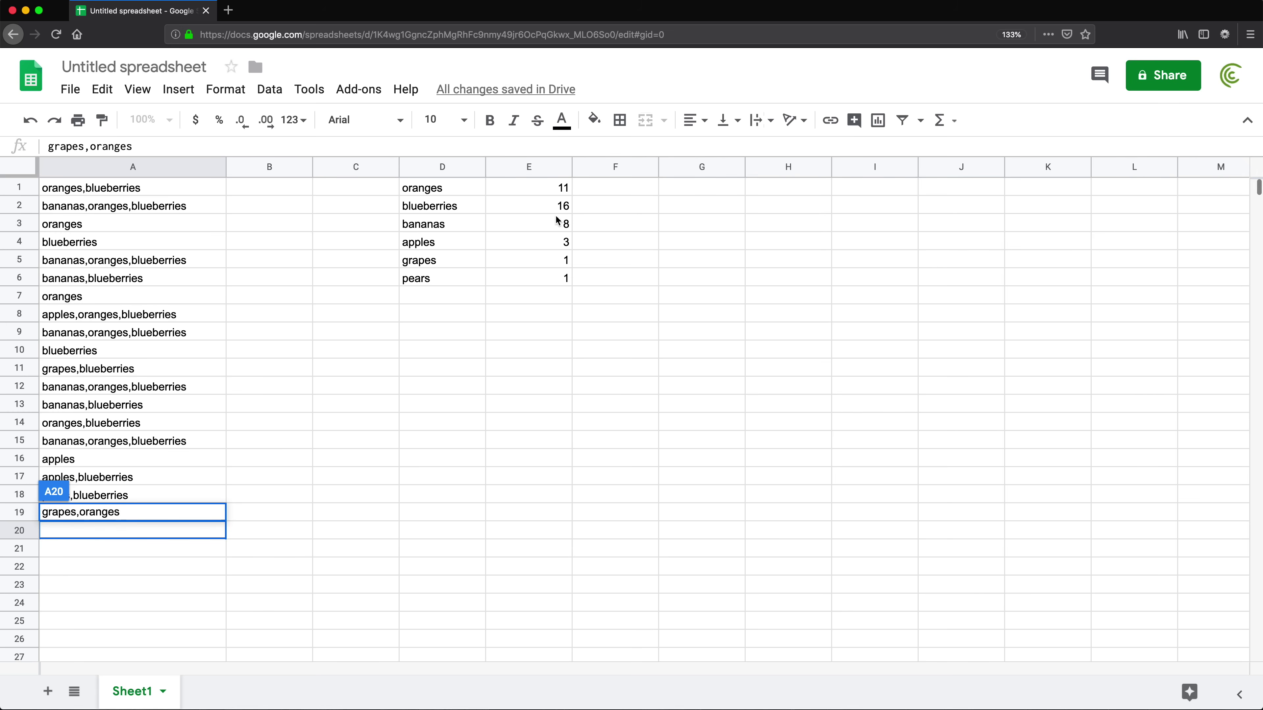
key("Return")
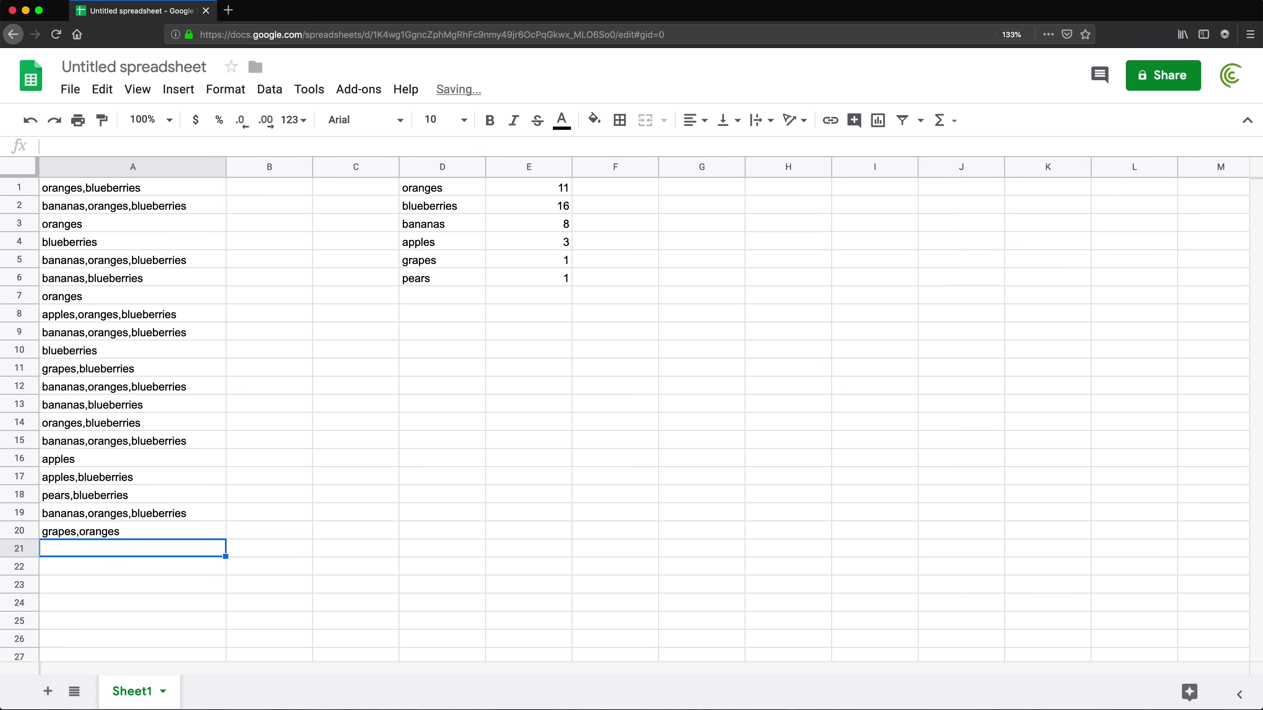
- Check the grapes count of 2 and oranges count of 12, then review E1's formula ranges
left_click(562, 258)
left_click(566, 192)
left_click(129, 194)
key("super+plus")
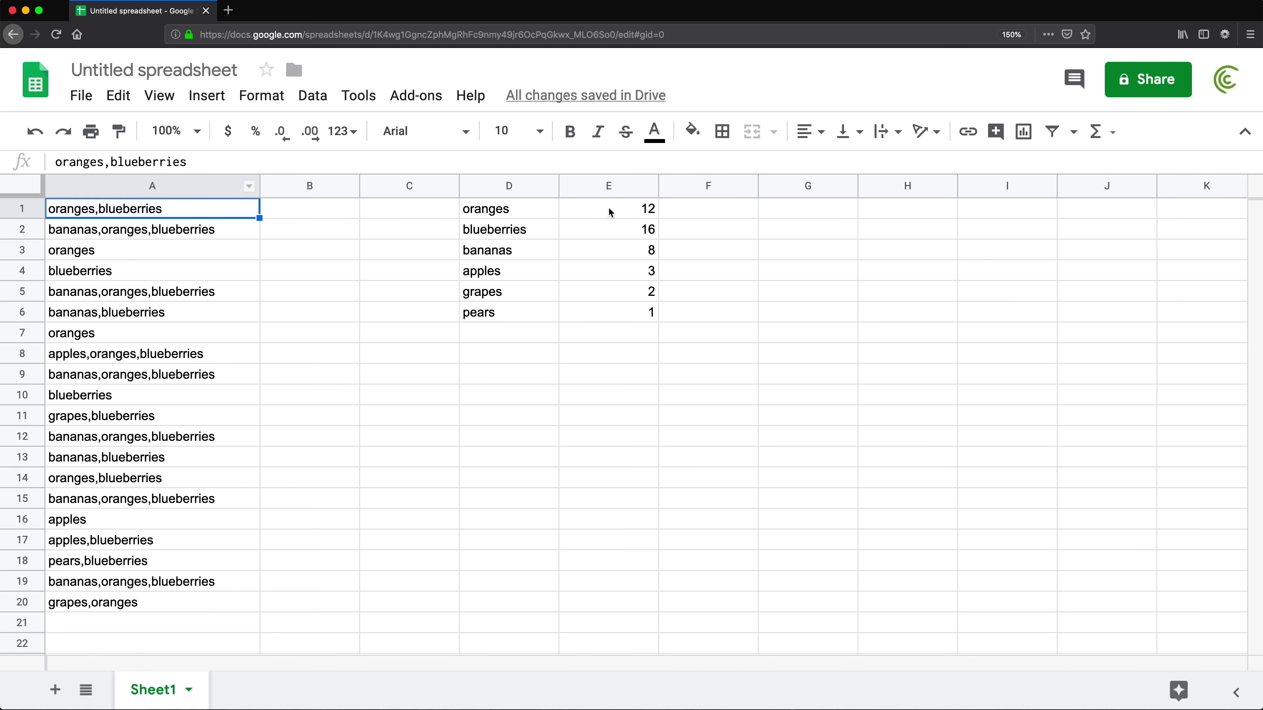
left_click(609, 209)
double_click(608, 208)
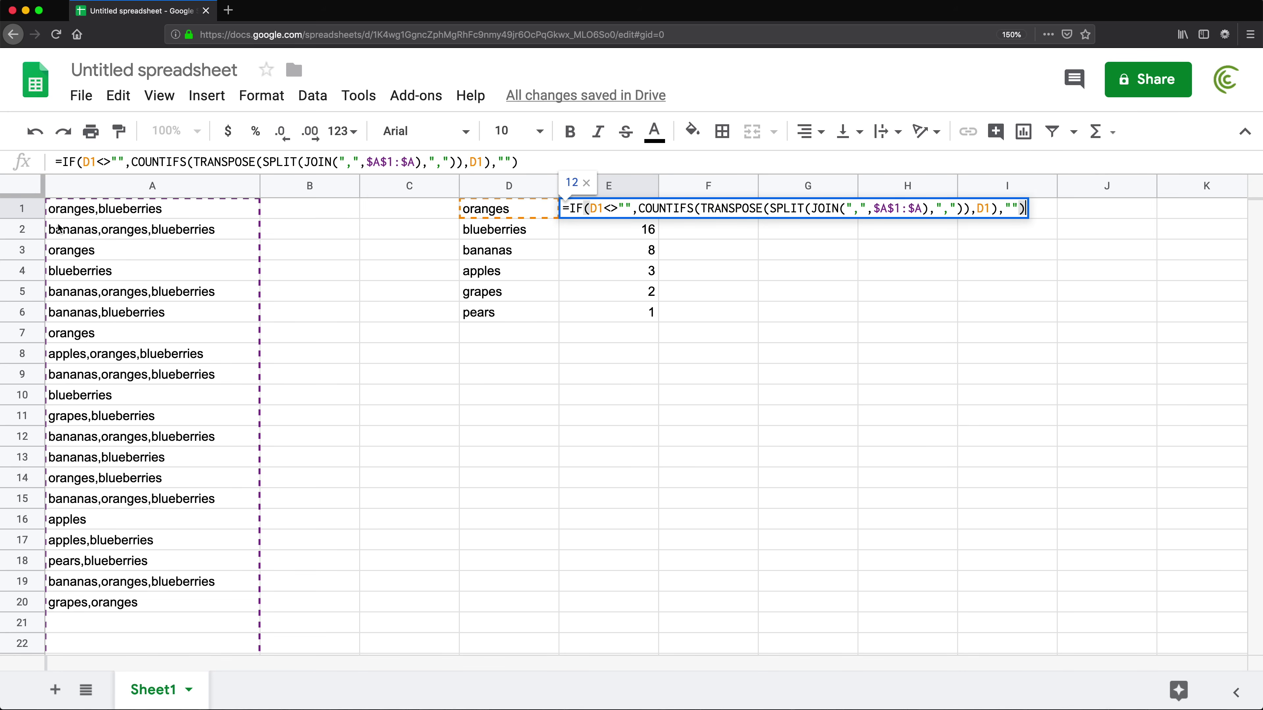